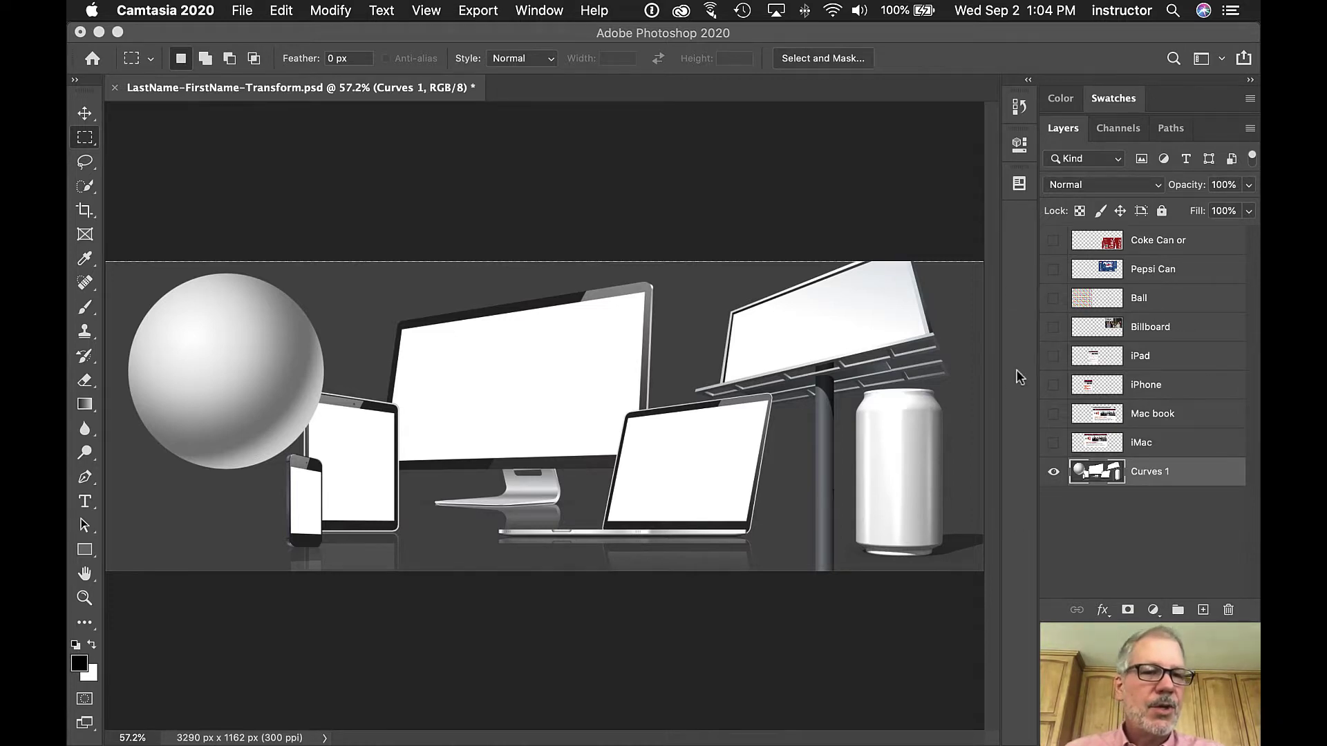
Select the iPad layer and turn on its visibility to reveal the Studio 13 webpage screenshot
{"action": "left_click", "coordinate": [1202, 357]}
{"action": "left_click", "coordinate": [1053, 355]}
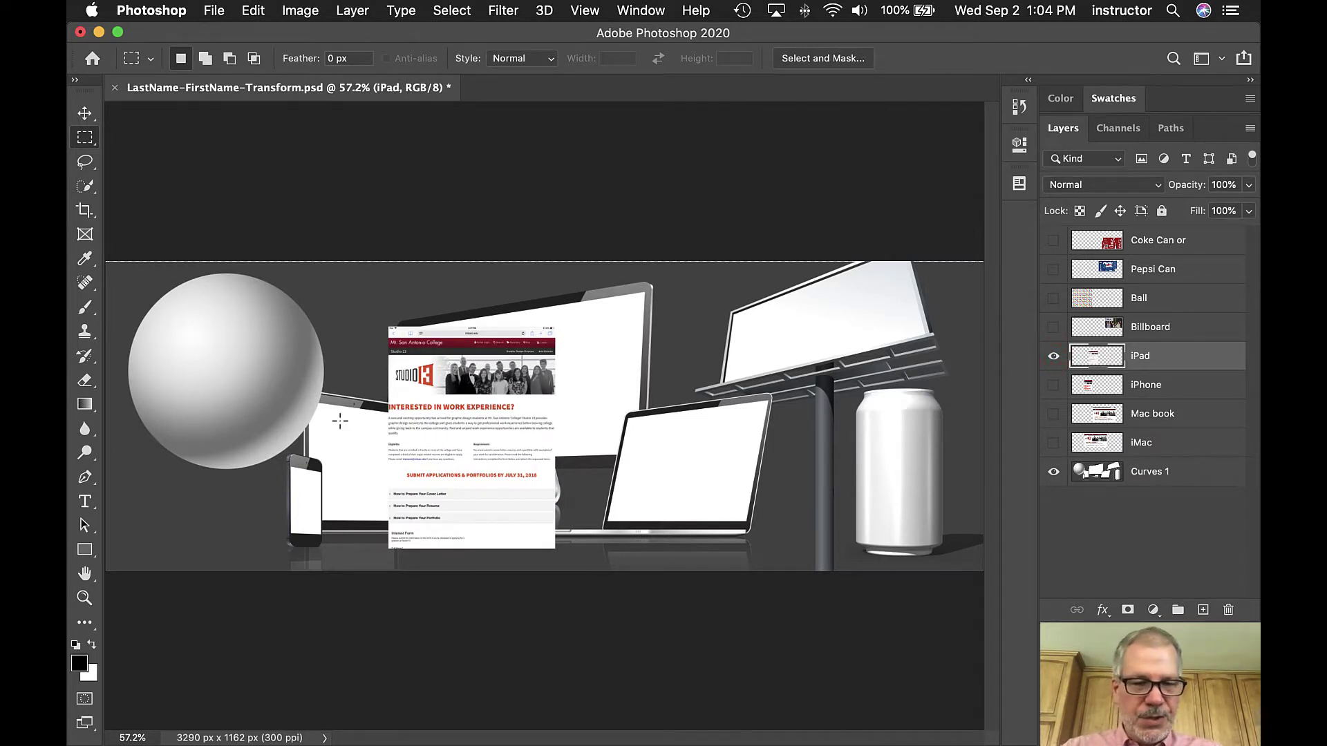
Zoom in on the iPad and lower the iPad layer's opacity to about 60%
{"action": "key", "text": "super+equal"}
{"action": "key", "text": "super+equal"}
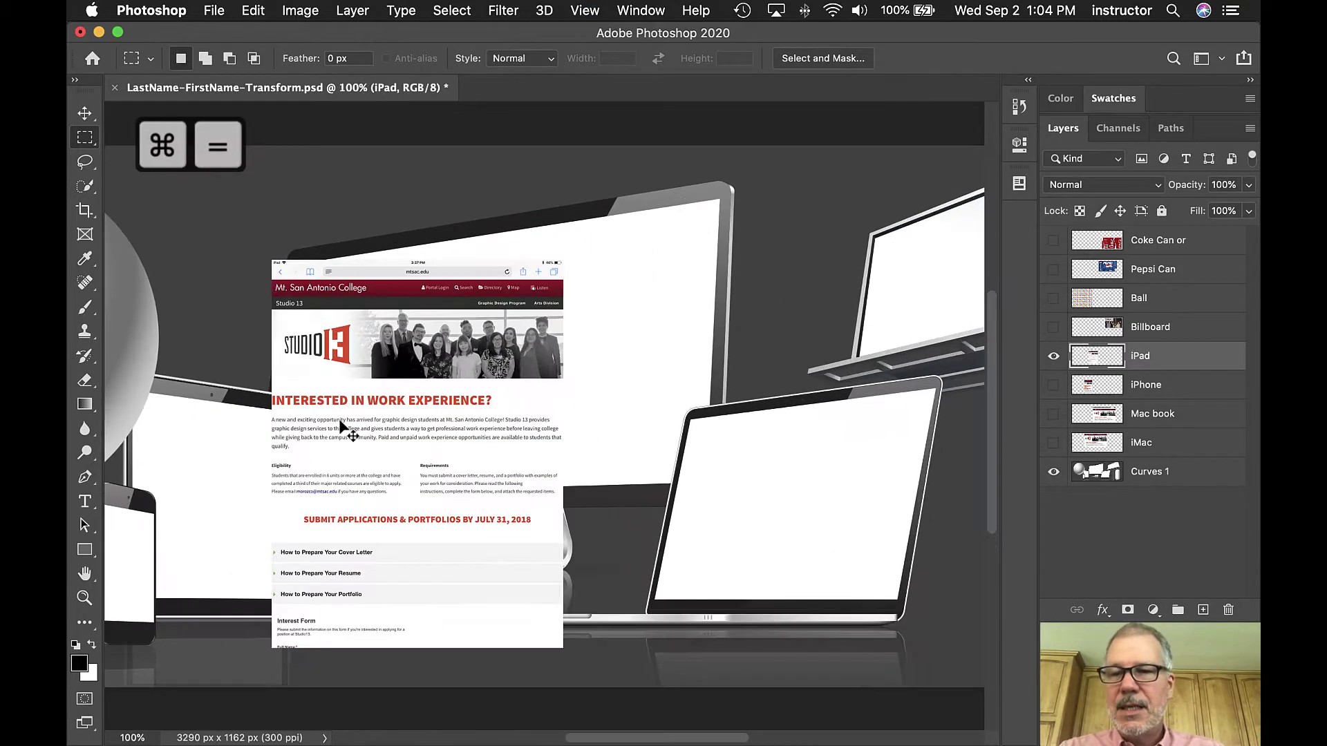
{"action": "left_click_drag", "start_coordinate": [283, 470], "coordinate": [523, 370]}
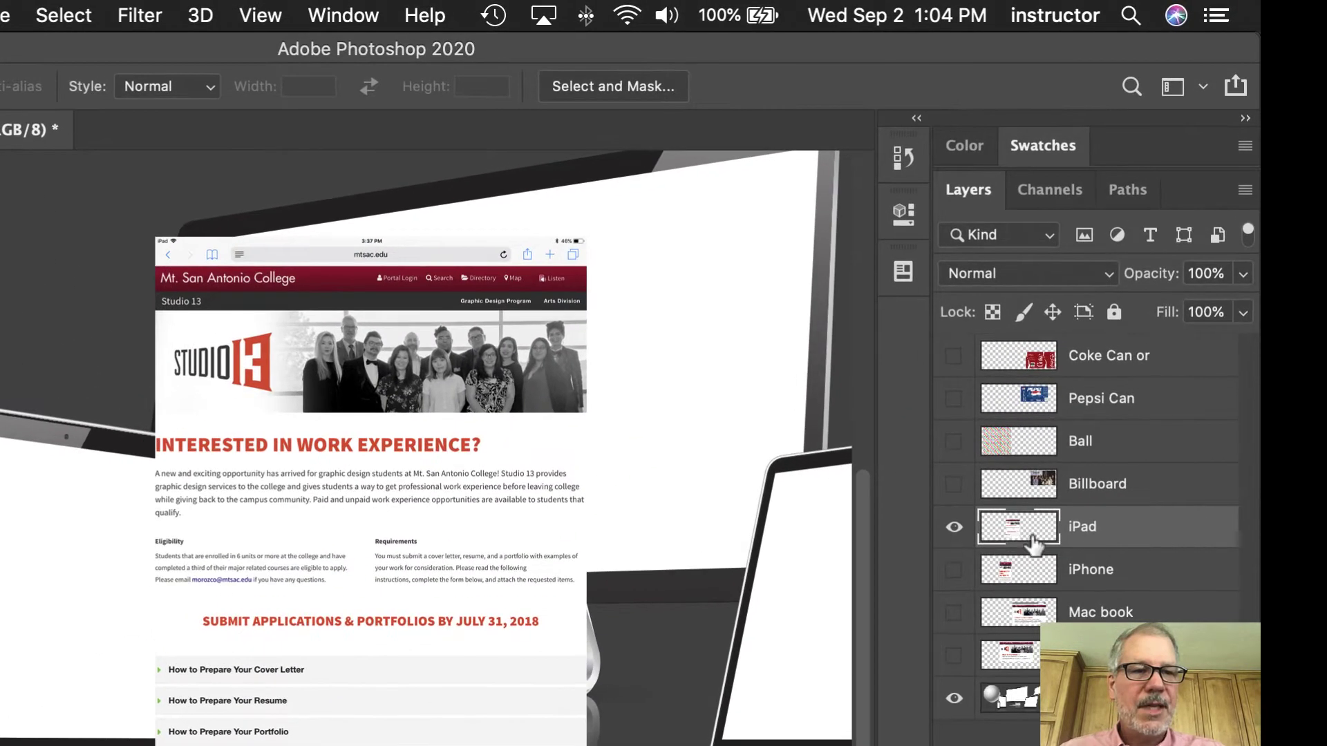
{"action": "left_click", "coordinate": [1242, 277]}
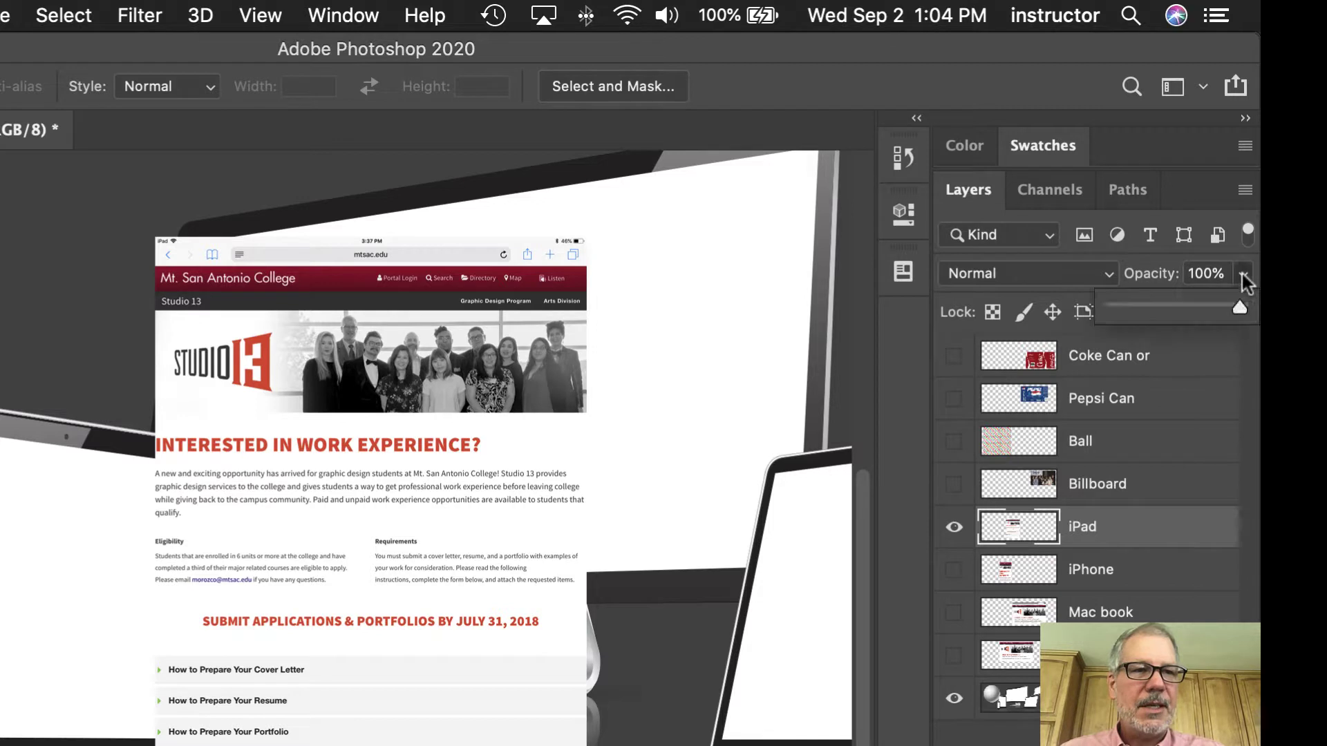
{"action": "left_click_drag", "start_coordinate": [1229, 305], "coordinate": [1187, 311]}
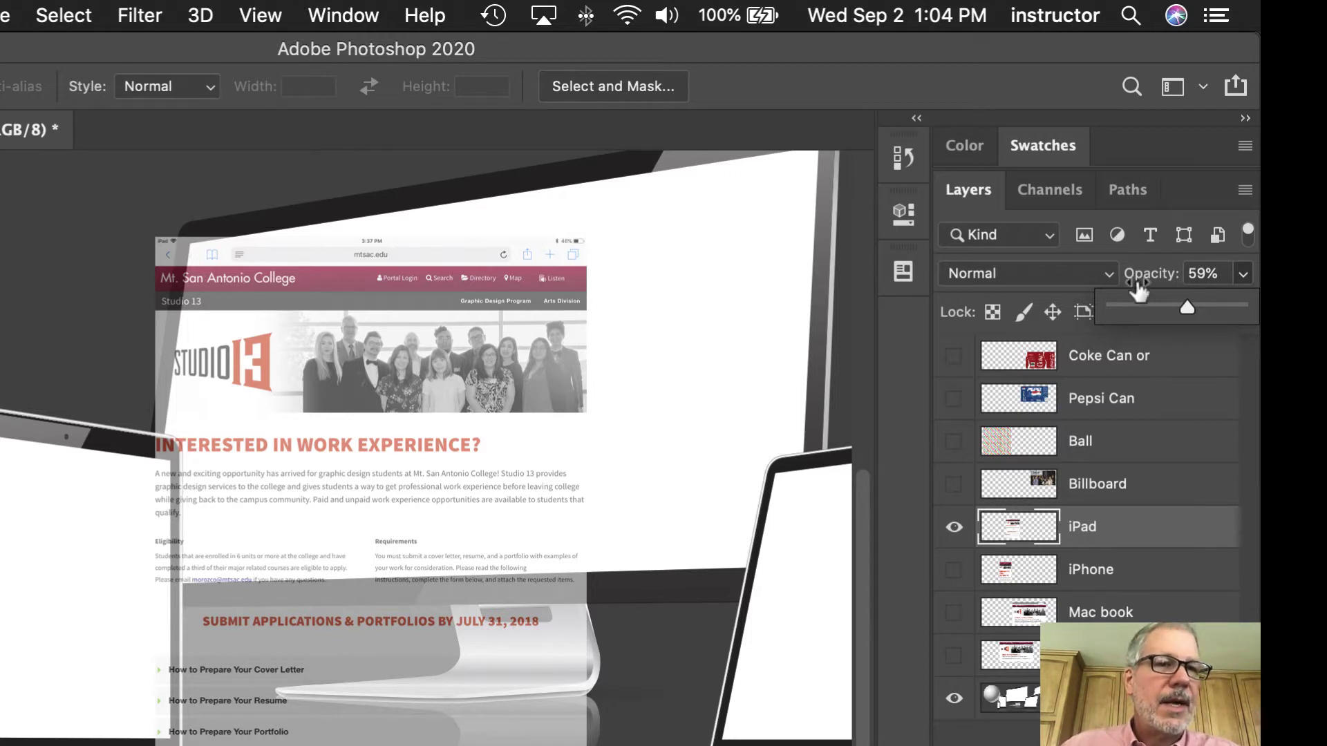
{"action": "left_click", "coordinate": [1242, 274]}
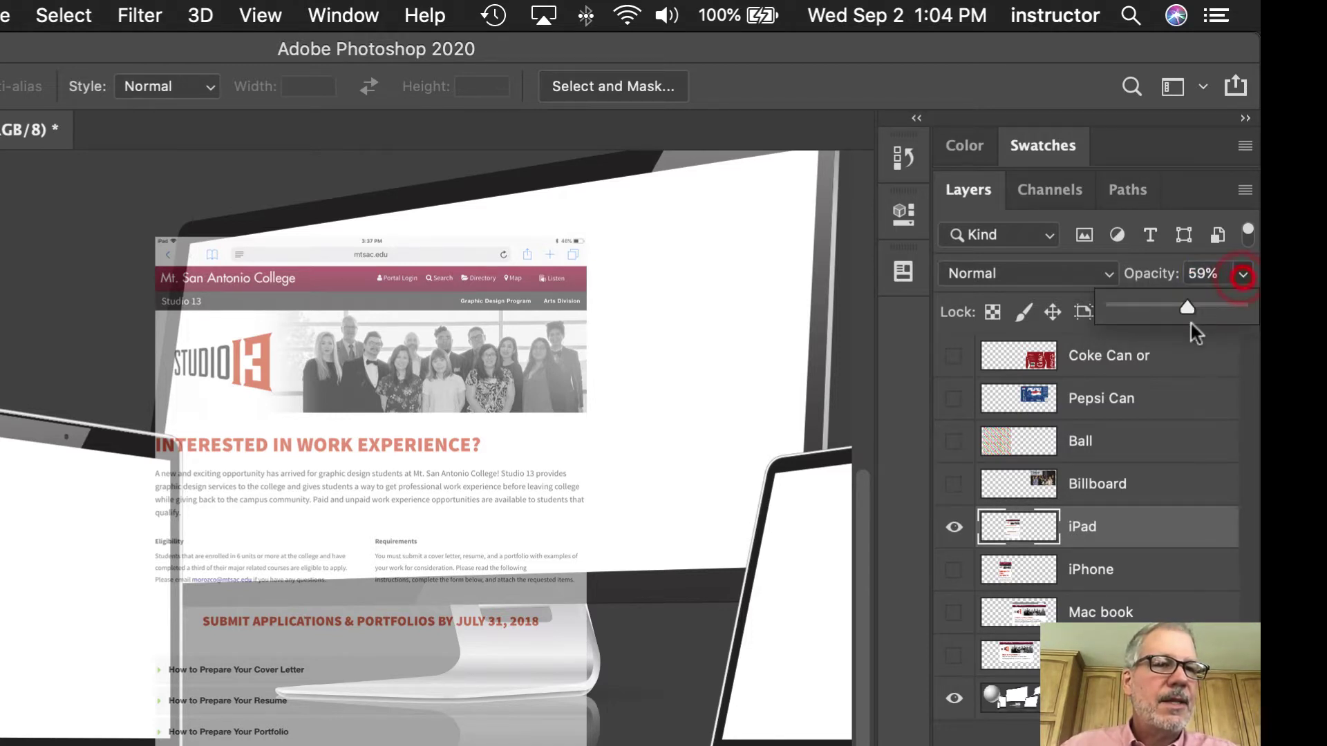
{"action": "left_click", "coordinate": [1202, 274]}
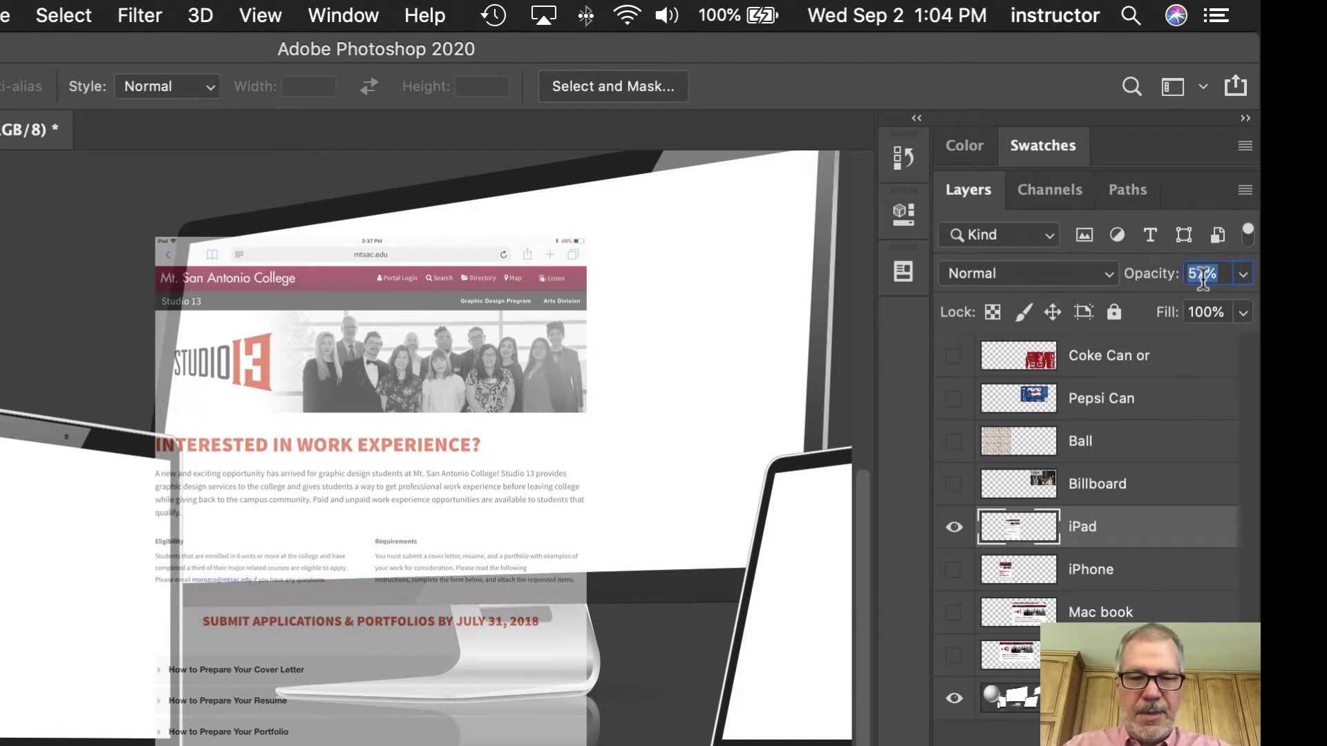
{"action": "type", "text": "60"}
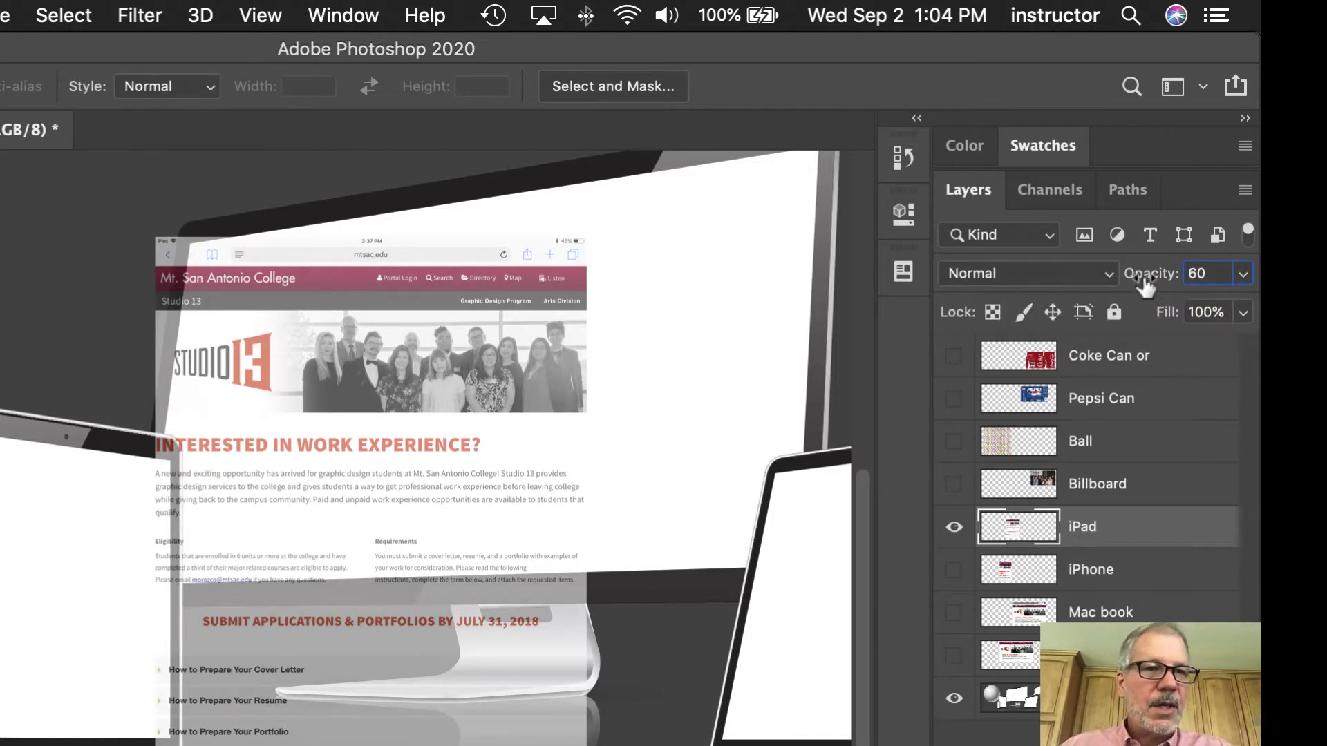
{"action": "mouse_move", "coordinate": [1153, 280]}
{"action": "left_mouse_down"}
{"action": "mouse_move", "coordinate": [1119, 283]}
{"action": "mouse_move", "coordinate": [1163, 283]}
{"action": "mouse_move", "coordinate": [1111, 284]}
{"action": "mouse_move", "coordinate": [1155, 283]}
{"action": "left_mouse_up"}
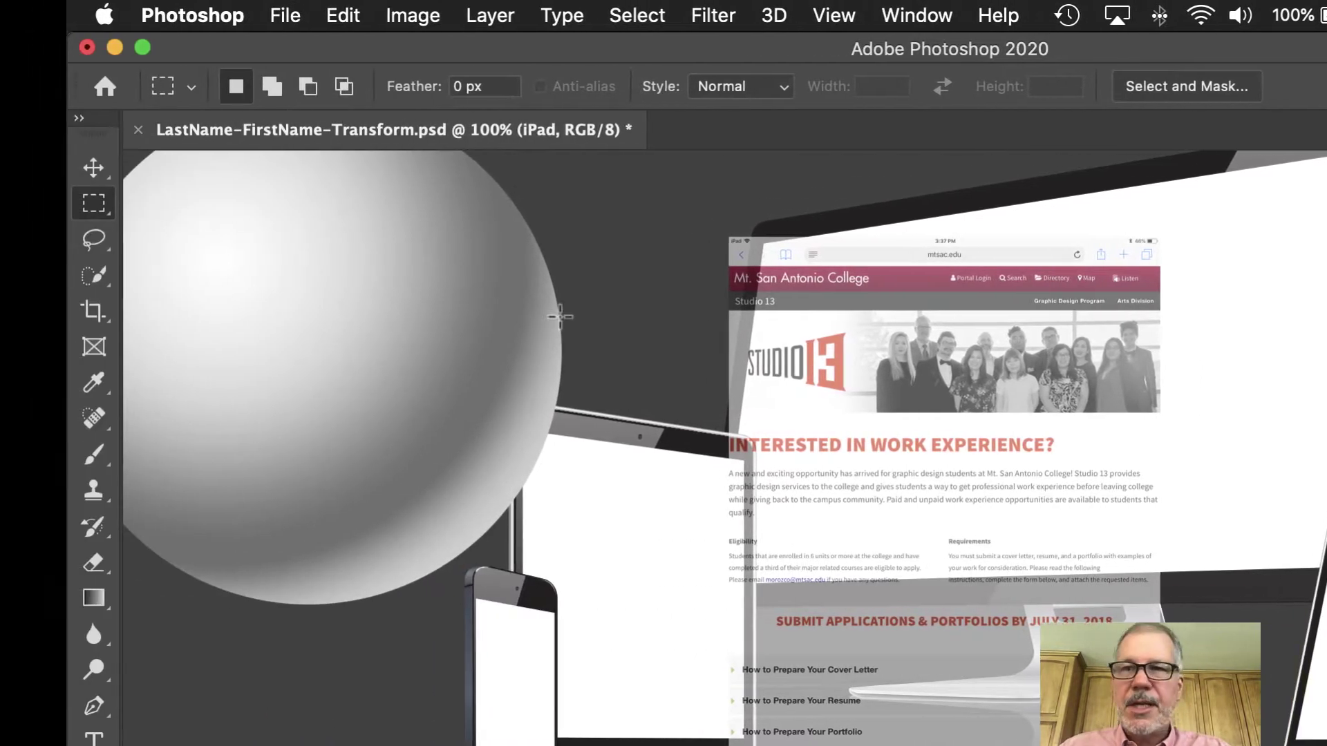
{"action": "left_click", "coordinate": [92, 168]}
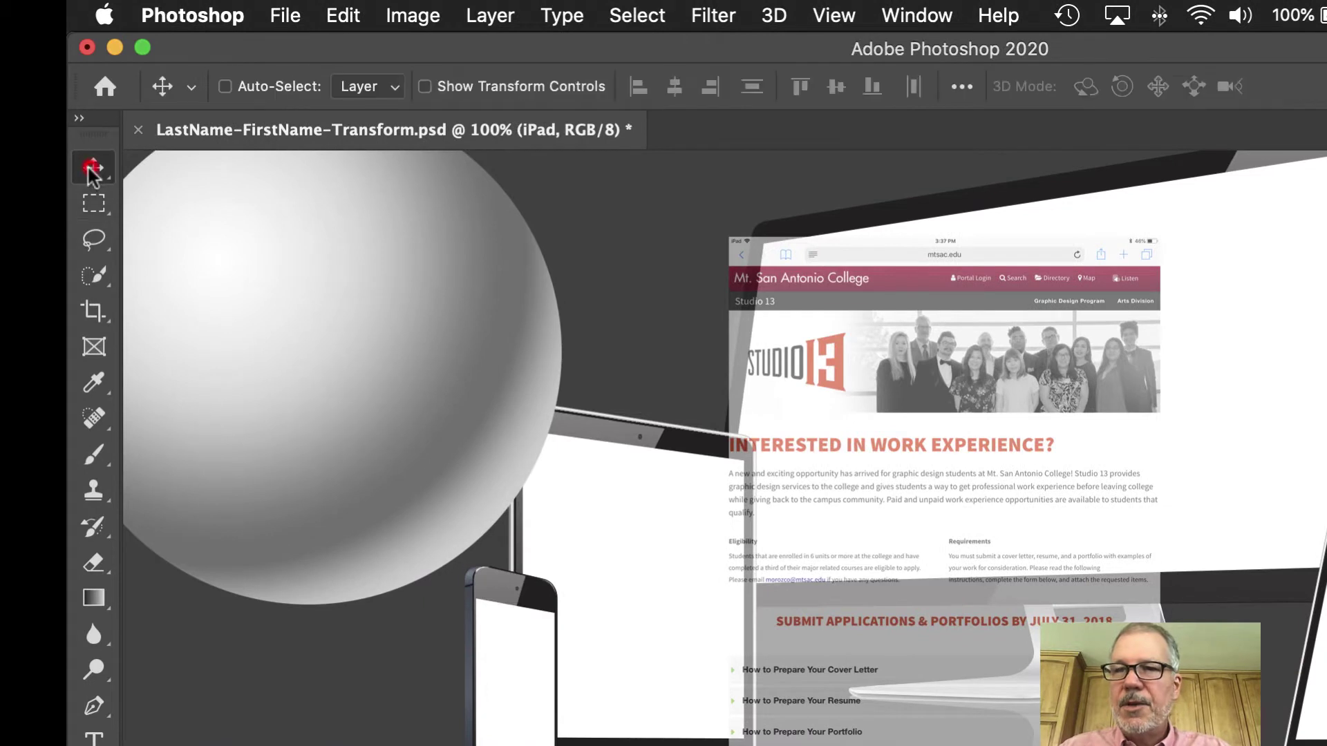
Free Transform the webpage screenshot down to about 47% and place it over the iPad screen
{"action": "left_click", "coordinate": [410, 19]}
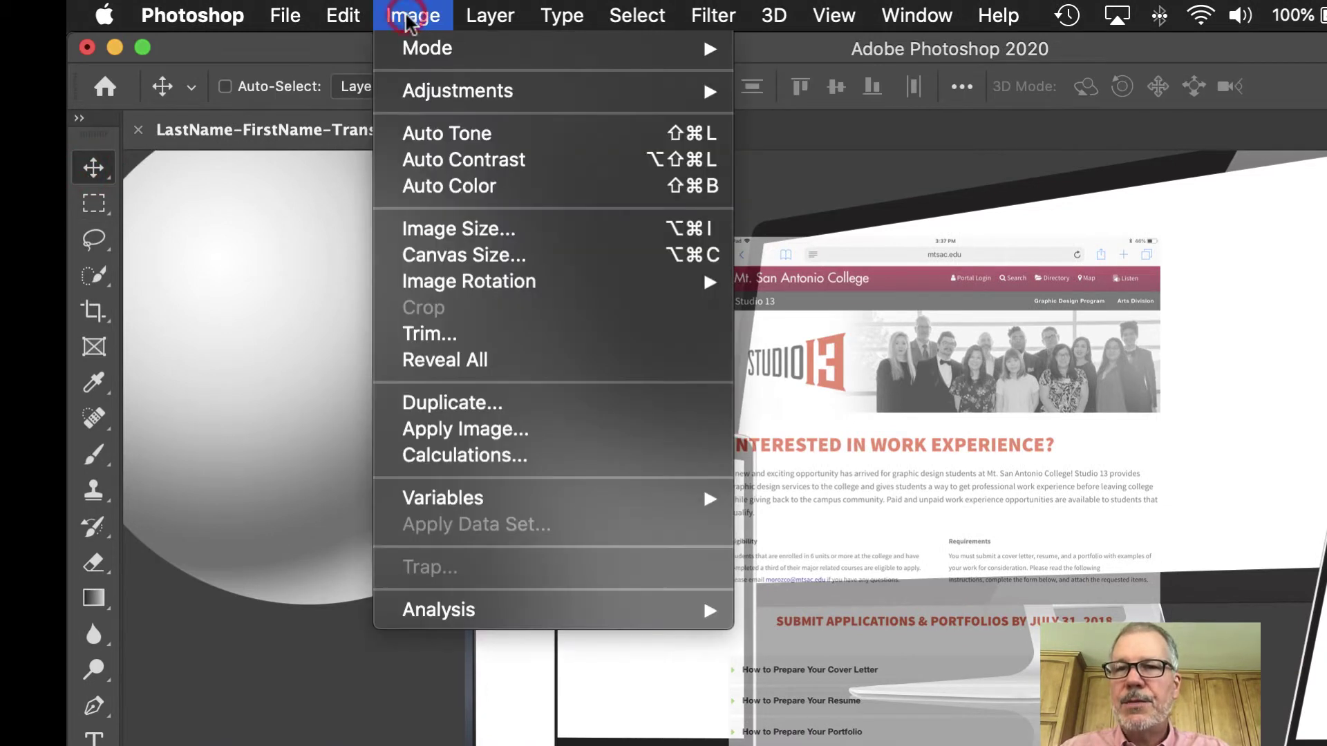
{"action": "mouse_move", "coordinate": [353, 20]}
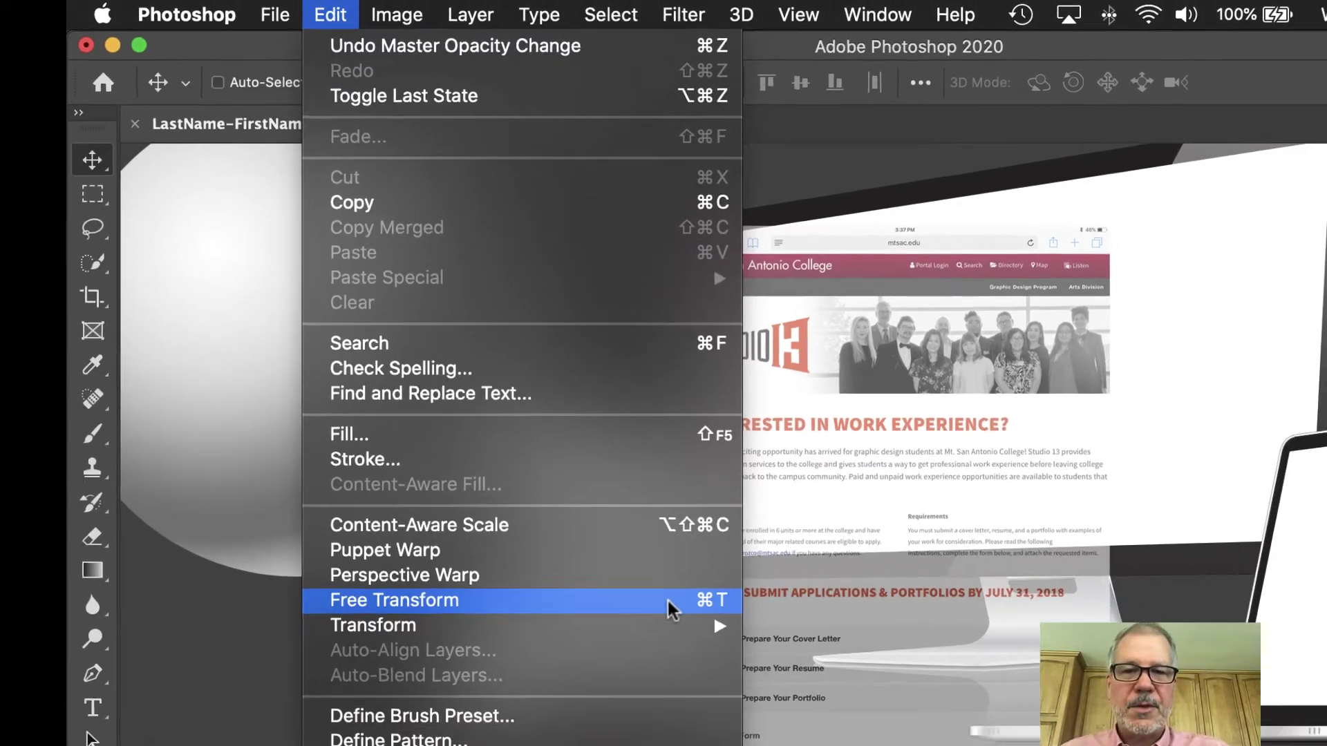
{"action": "left_click", "coordinate": [697, 630]}
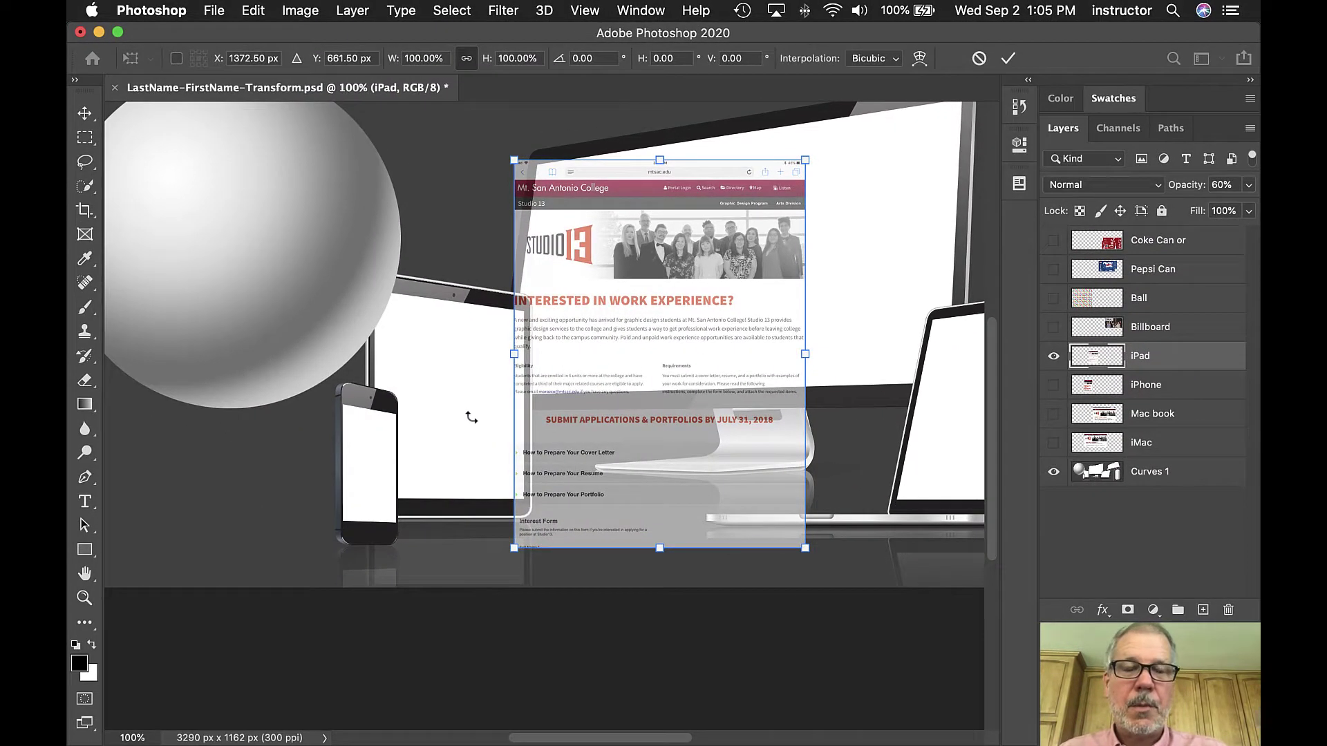
{"action": "left_click_drag", "start_coordinate": [805, 160], "coordinate": [656, 356]}
{"action": "left_click_drag", "start_coordinate": [561, 451], "coordinate": [428, 407]}
{"action": "mouse_move", "coordinate": [520, 305]}
{"action": "left_mouse_down"}
{"action": "mouse_move", "coordinate": [525, 293]}
{"action": "mouse_move", "coordinate": [516, 310]}
{"action": "left_mouse_up"}
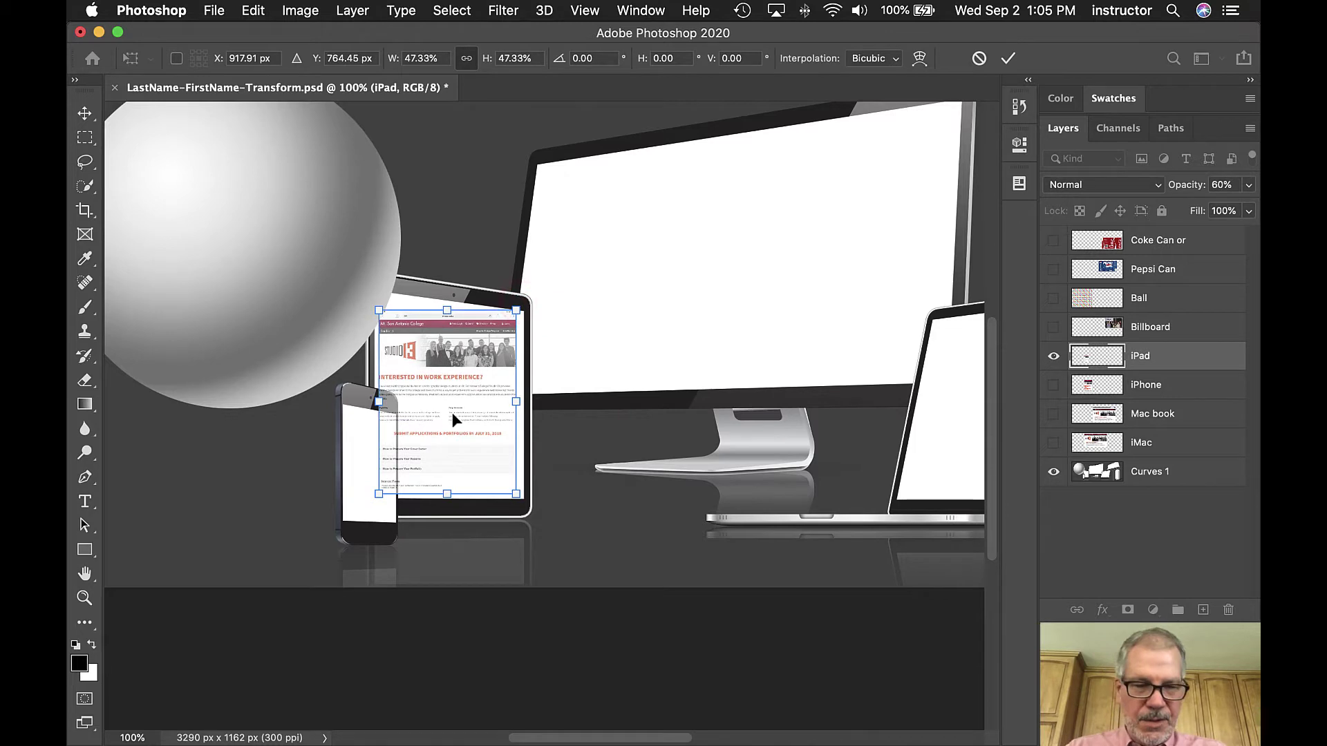
{"action": "key", "text": "super+equal"}
{"action": "left_click_drag", "start_coordinate": [383, 402], "coordinate": [624, 375]}
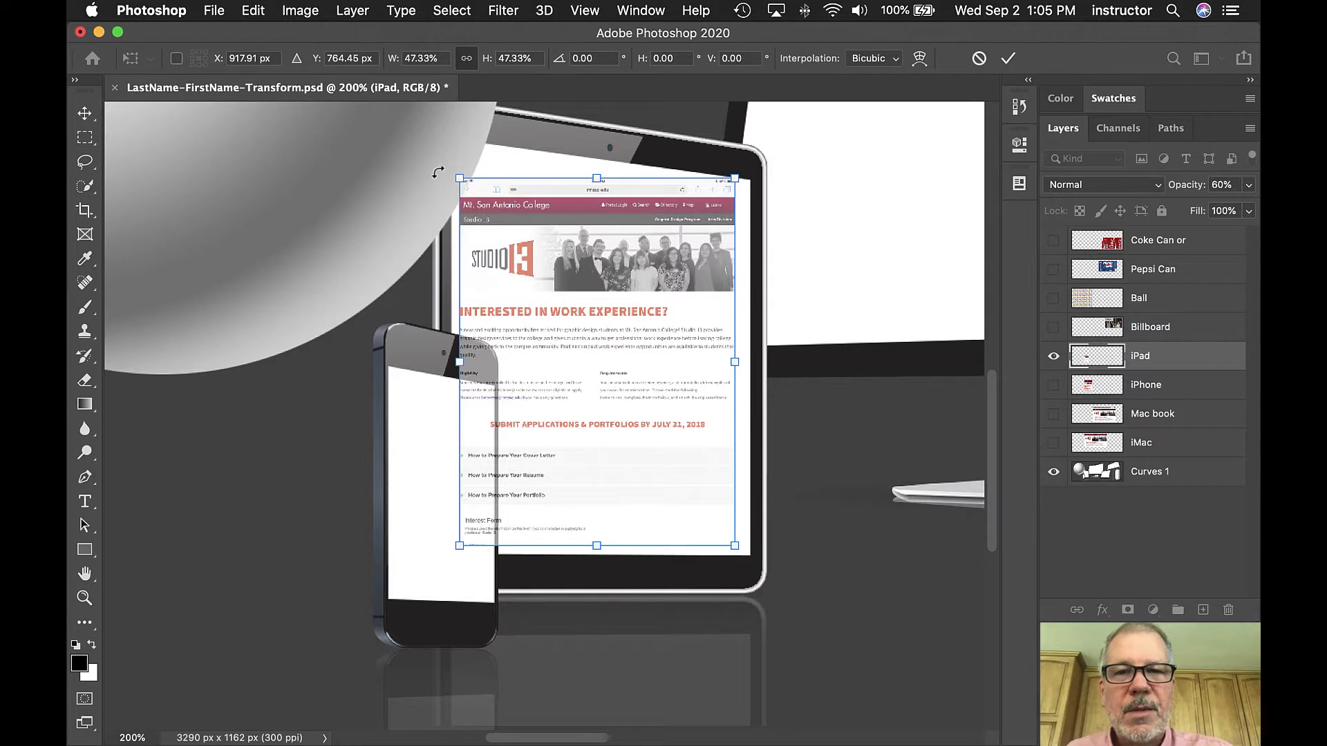
Distort the screenshot, dragging its four corners onto the iPad screen's corners
{"action": "right_click", "coordinate": [592, 285]}
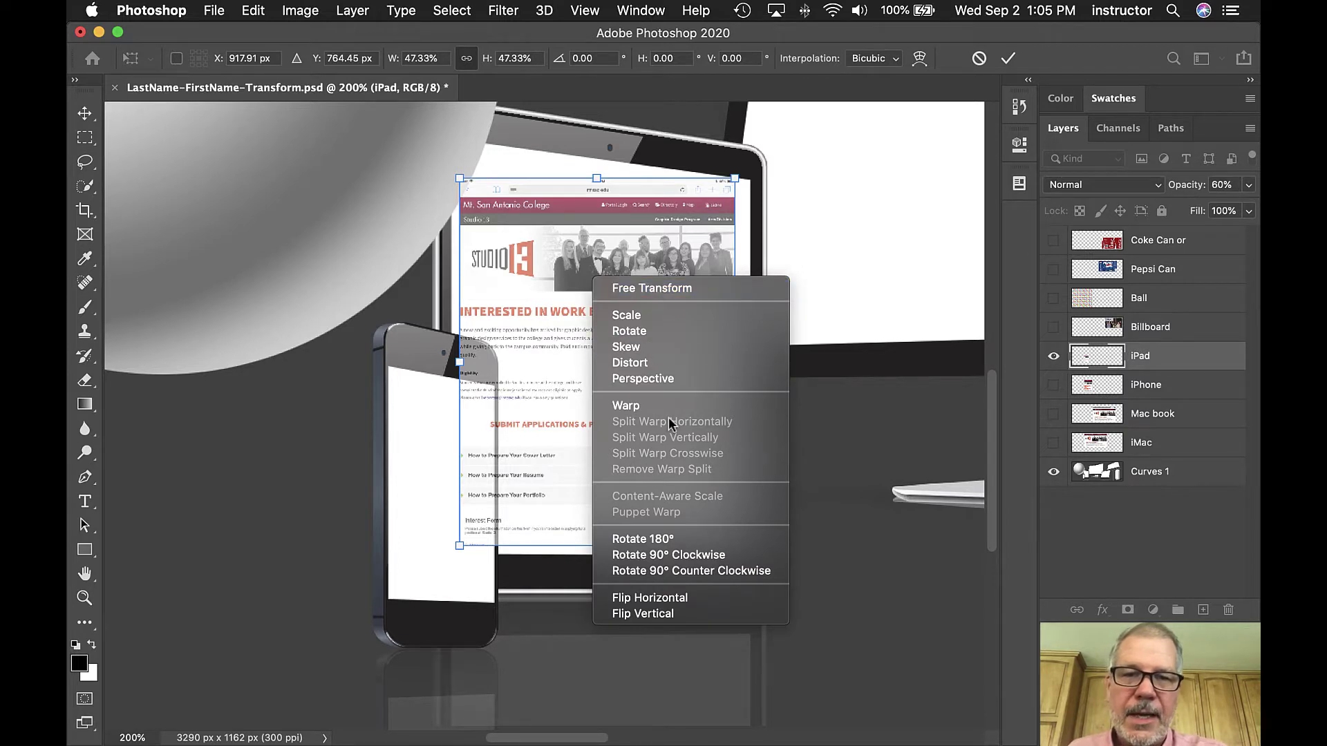
{"action": "left_click", "coordinate": [643, 362]}
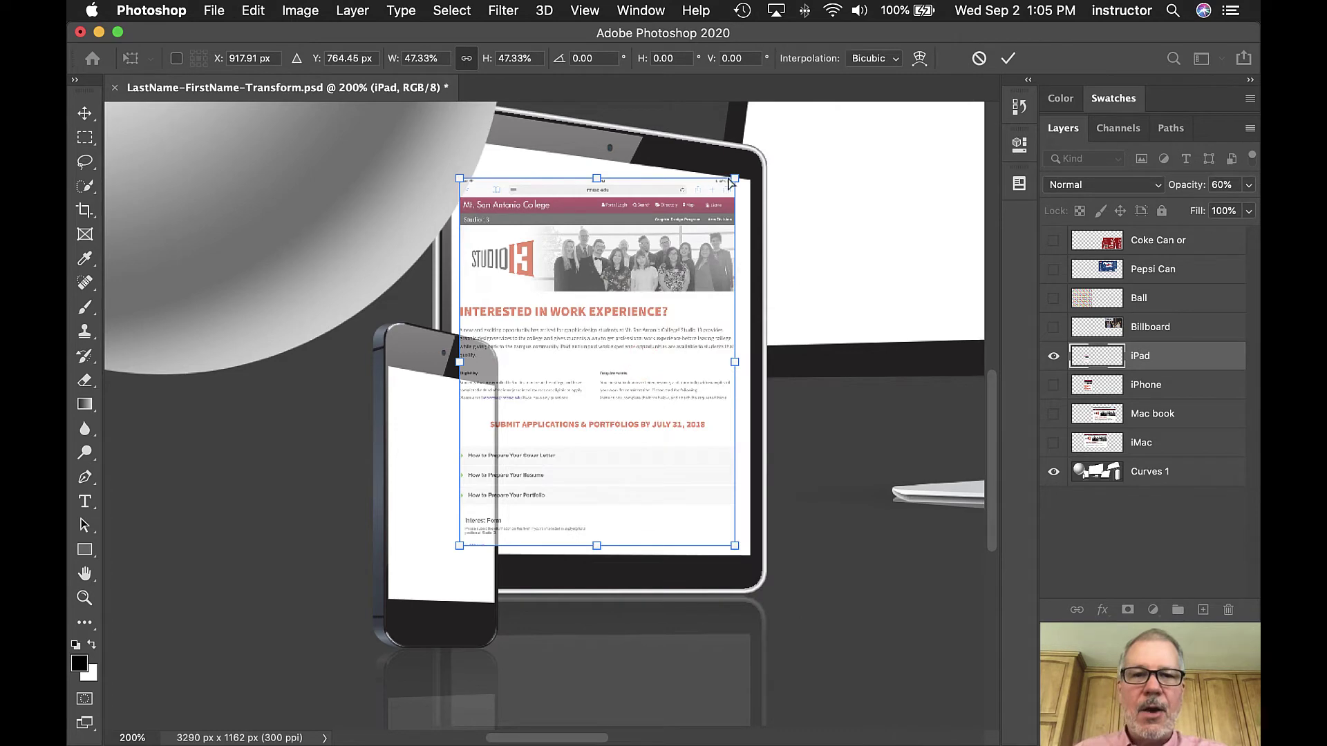
{"action": "left_click_drag", "start_coordinate": [734, 179], "coordinate": [751, 181]}
{"action": "left_click_drag", "start_coordinate": [459, 179], "coordinate": [448, 134]}
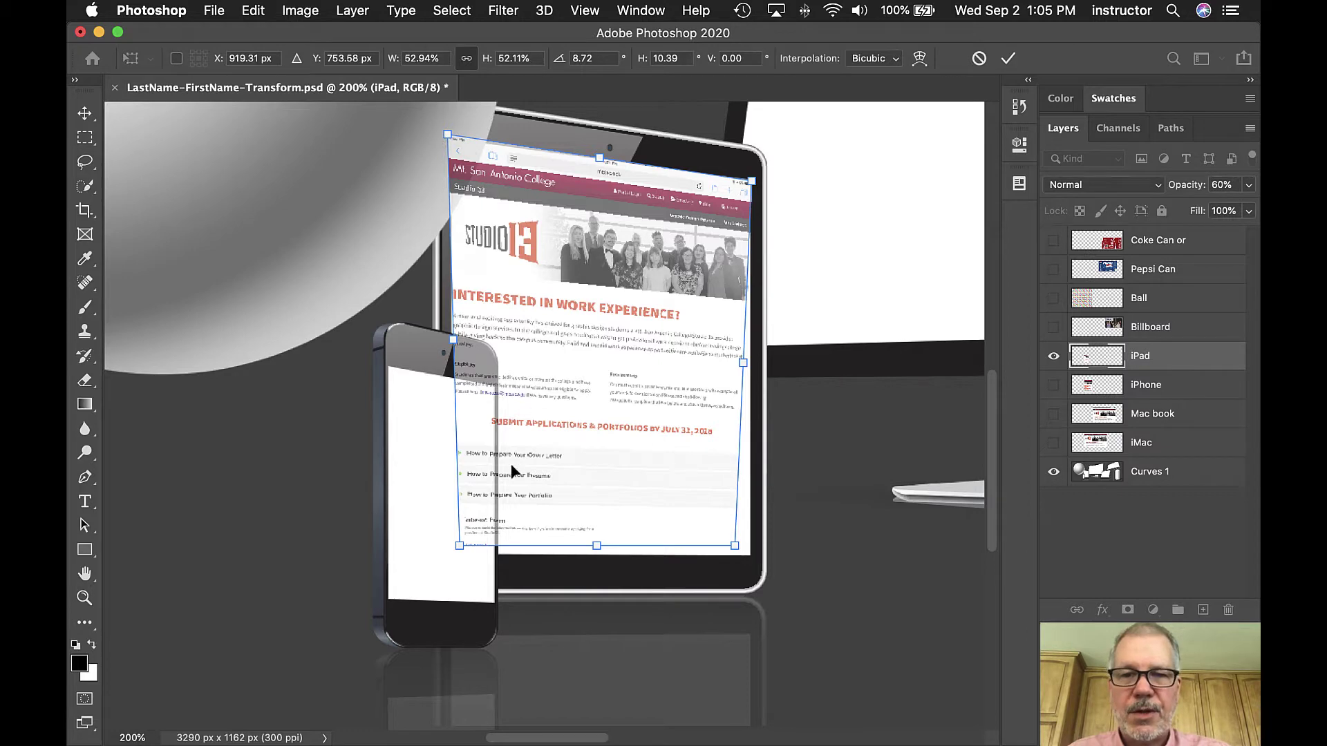
{"action": "left_click_drag", "start_coordinate": [735, 546], "coordinate": [751, 557]}
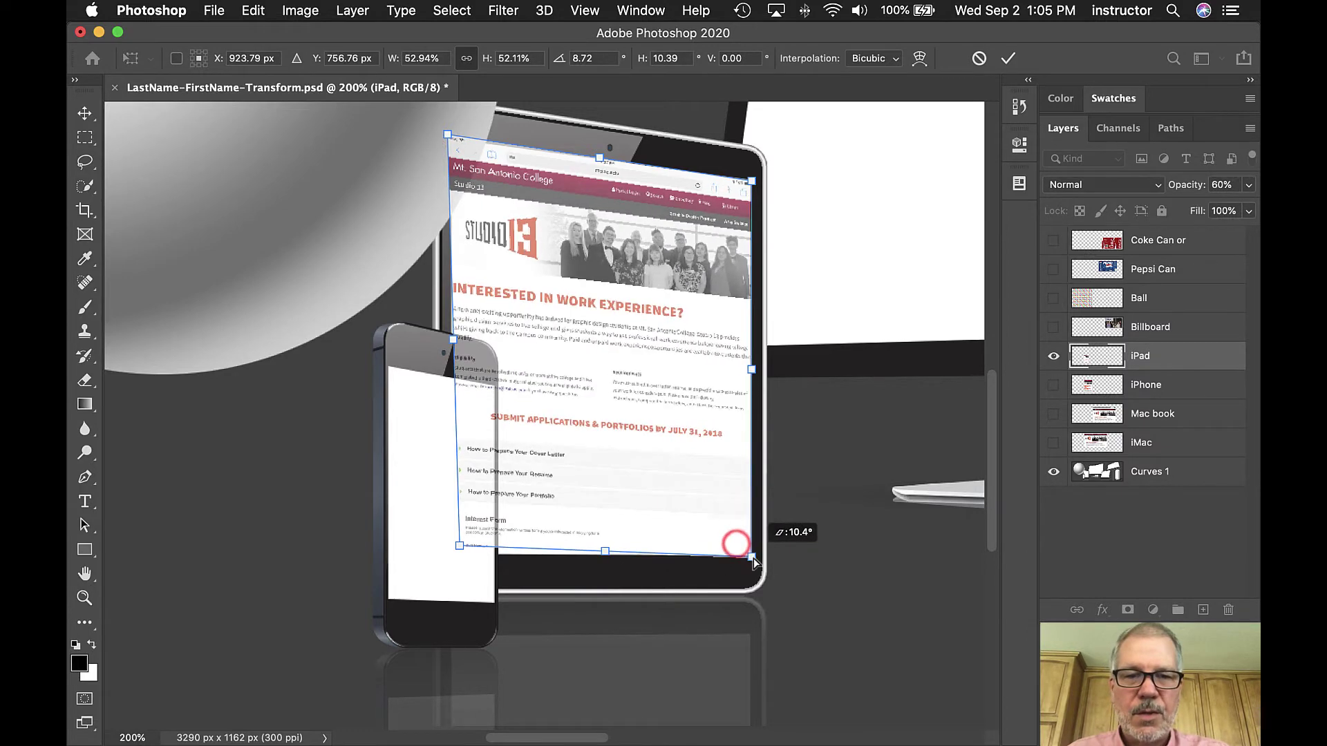
{"action": "left_click_drag", "start_coordinate": [459, 547], "coordinate": [449, 558]}
Zoom in to refine the top corners onto the screen edges, then commit the distortion
{"action": "key", "text": "super+equal"}
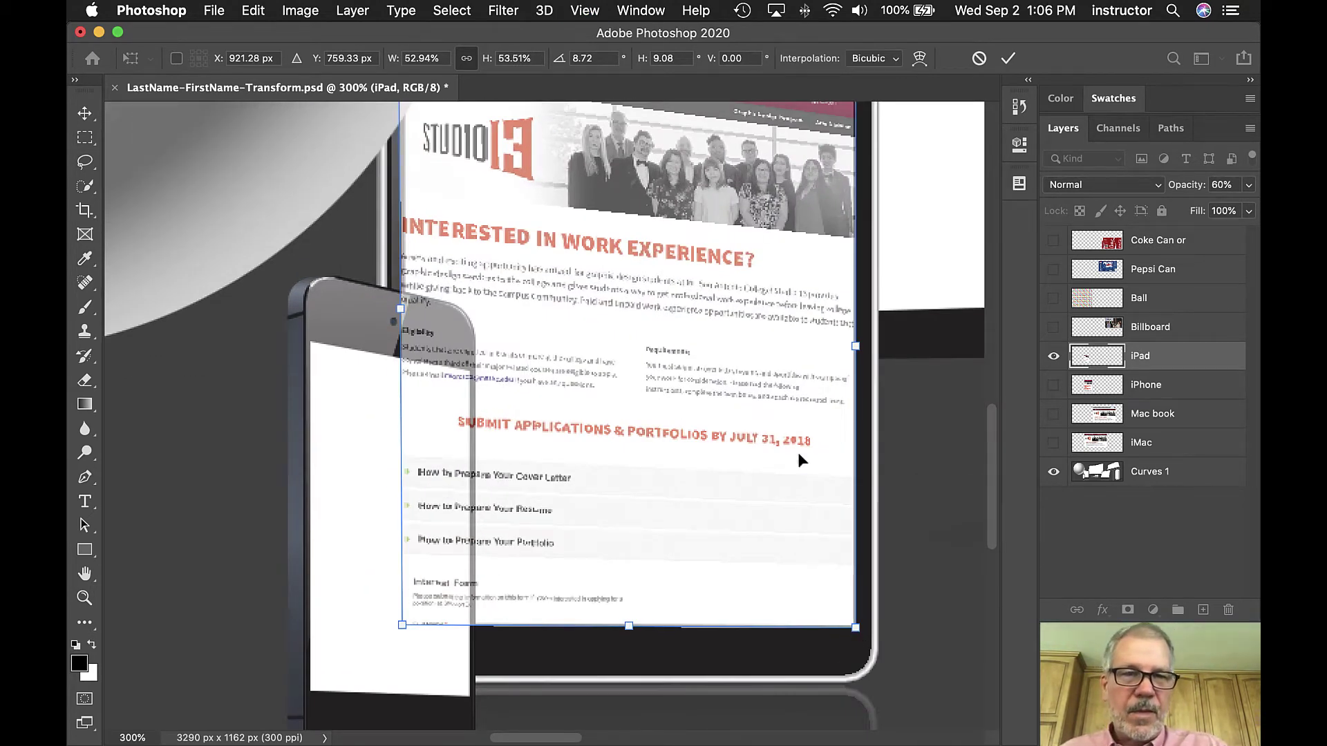
{"action": "scroll", "coordinate": [768, 366], "scroll_direction": "up", "scroll_amount": 3}
{"action": "left_click_drag", "start_coordinate": [855, 169], "coordinate": [855, 166]}
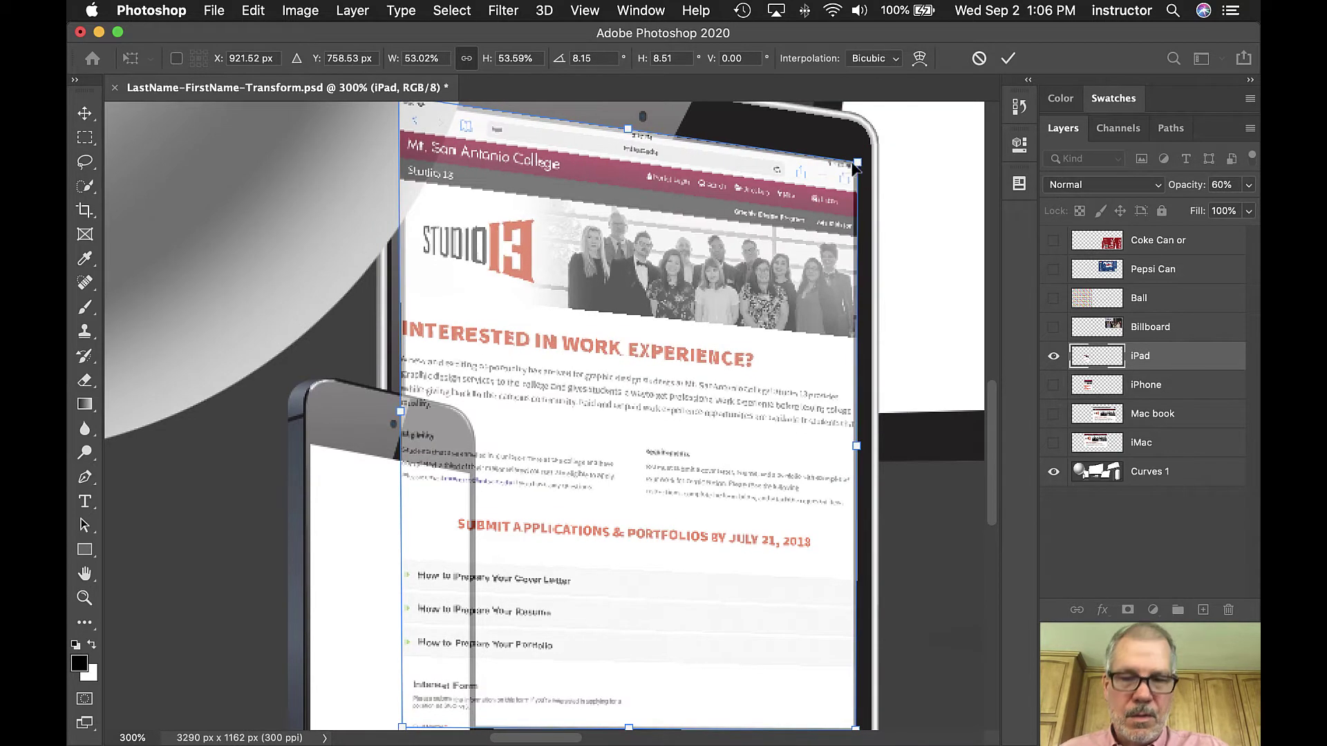
{"action": "left_click_drag", "start_coordinate": [342, 232], "coordinate": [367, 228]}
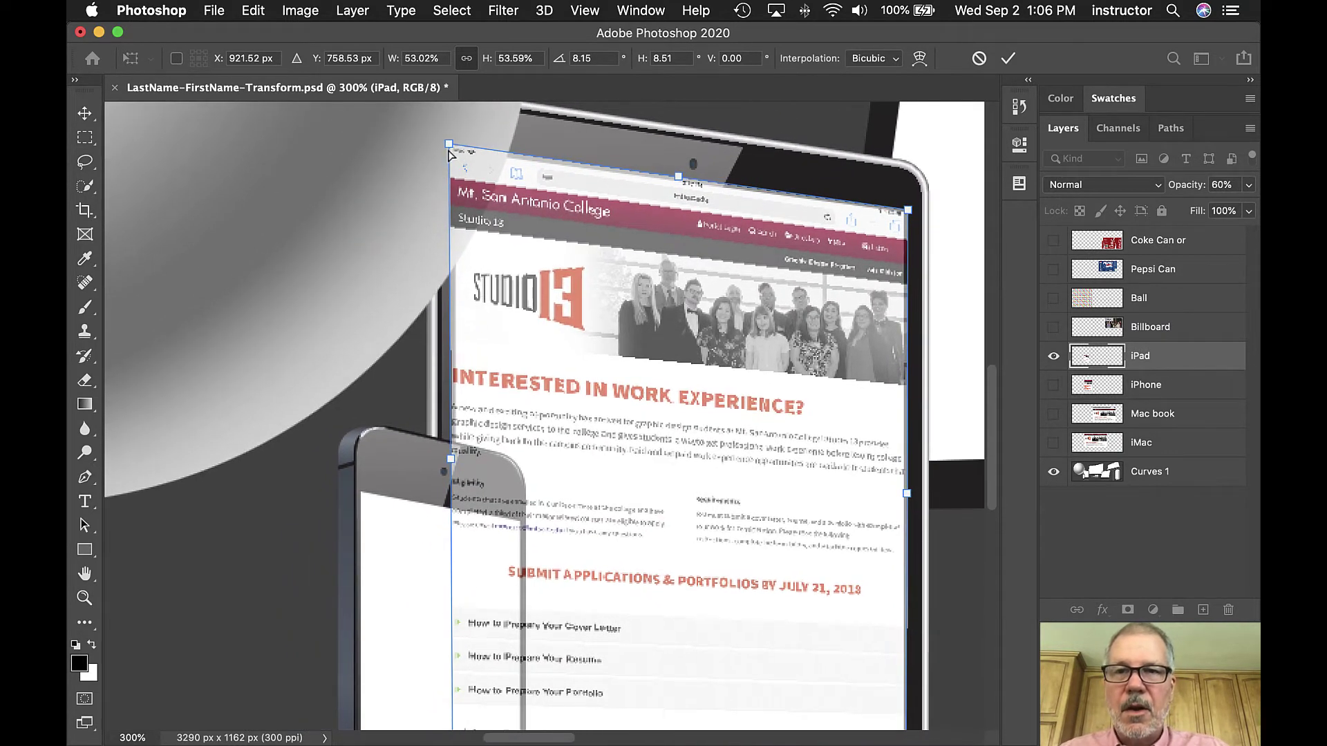
{"action": "left_click_drag", "start_coordinate": [450, 149], "coordinate": [487, 188]}
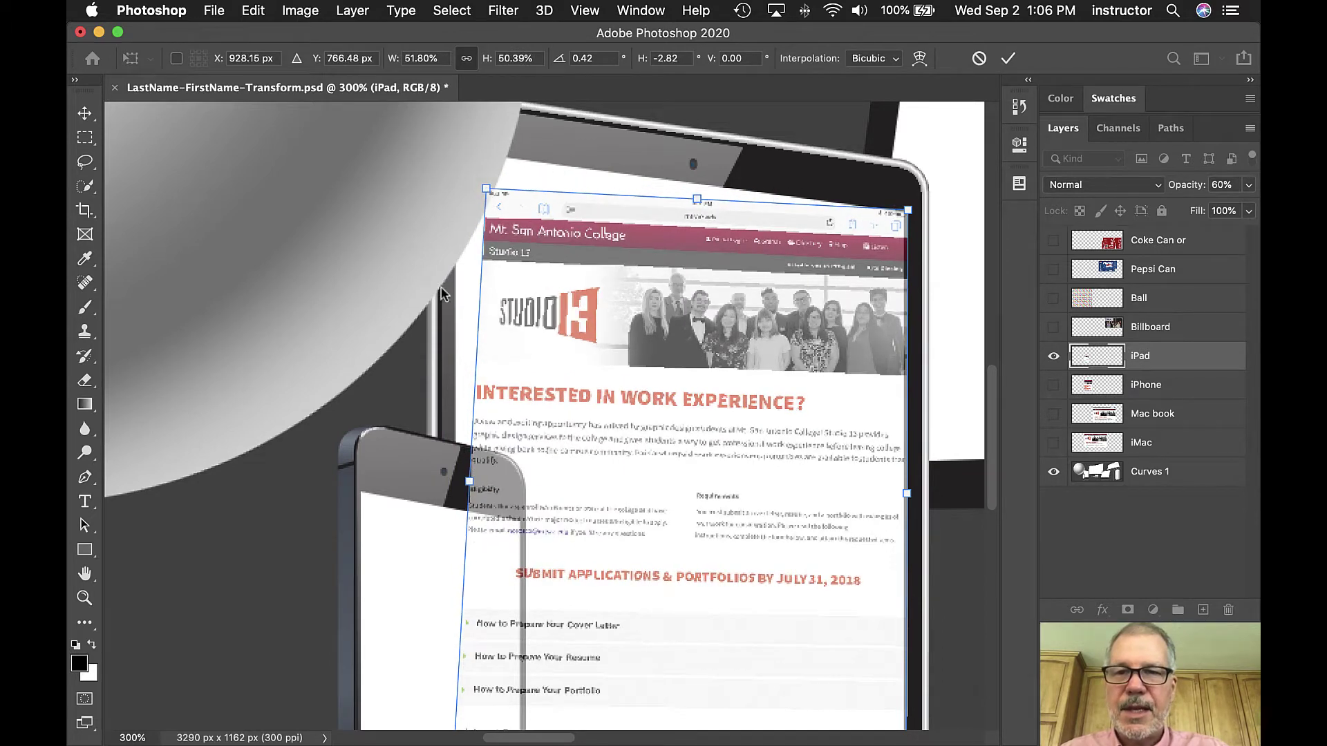
{"action": "left_click_drag", "start_coordinate": [486, 188], "coordinate": [455, 152]}
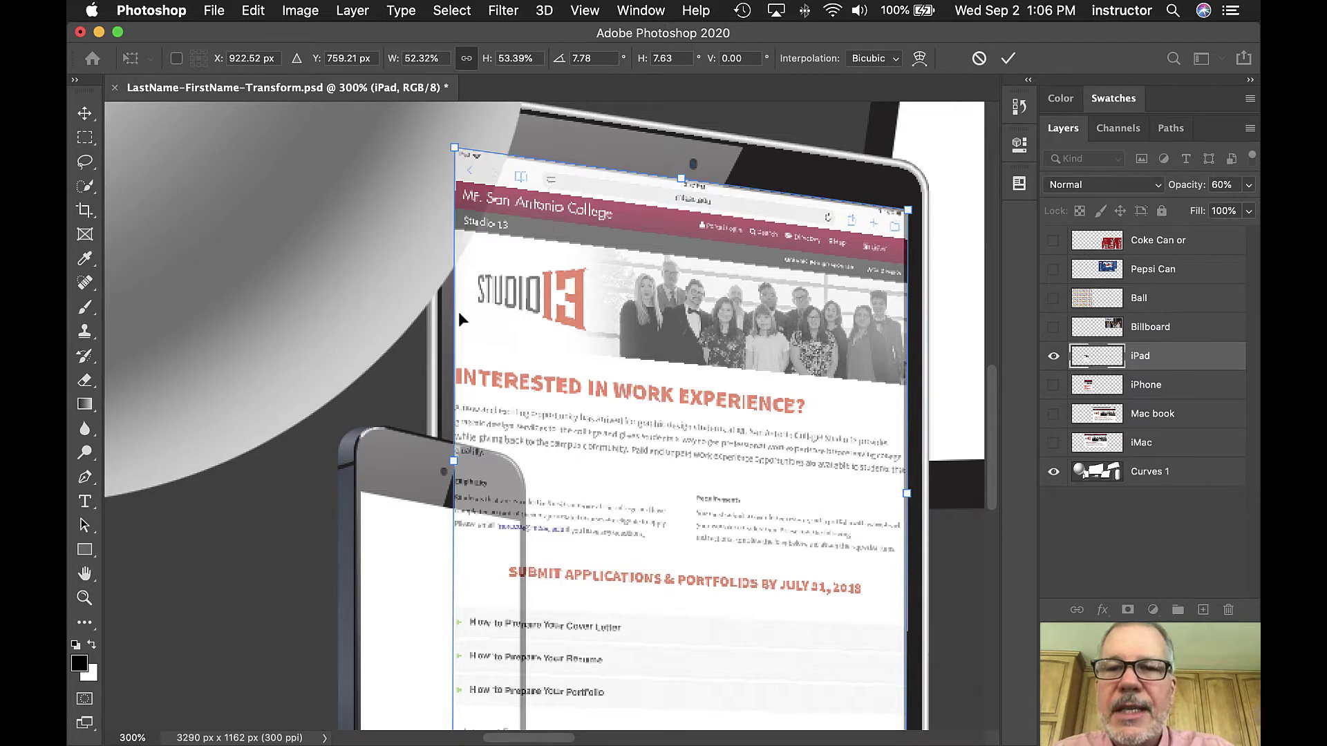
{"action": "scroll", "coordinate": [508, 453], "scroll_direction": "down", "scroll_amount": 5}
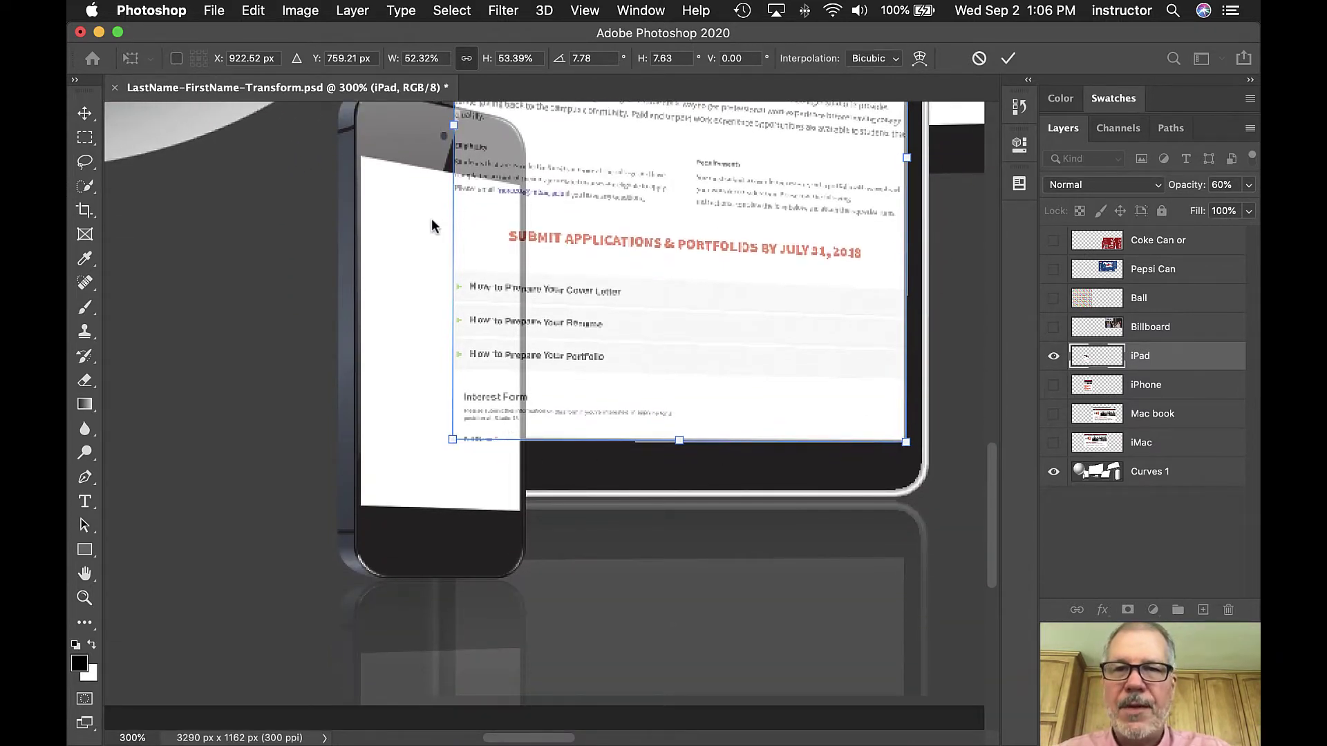
{"action": "scroll", "coordinate": [649, 208], "scroll_direction": "up", "scroll_amount": 3}
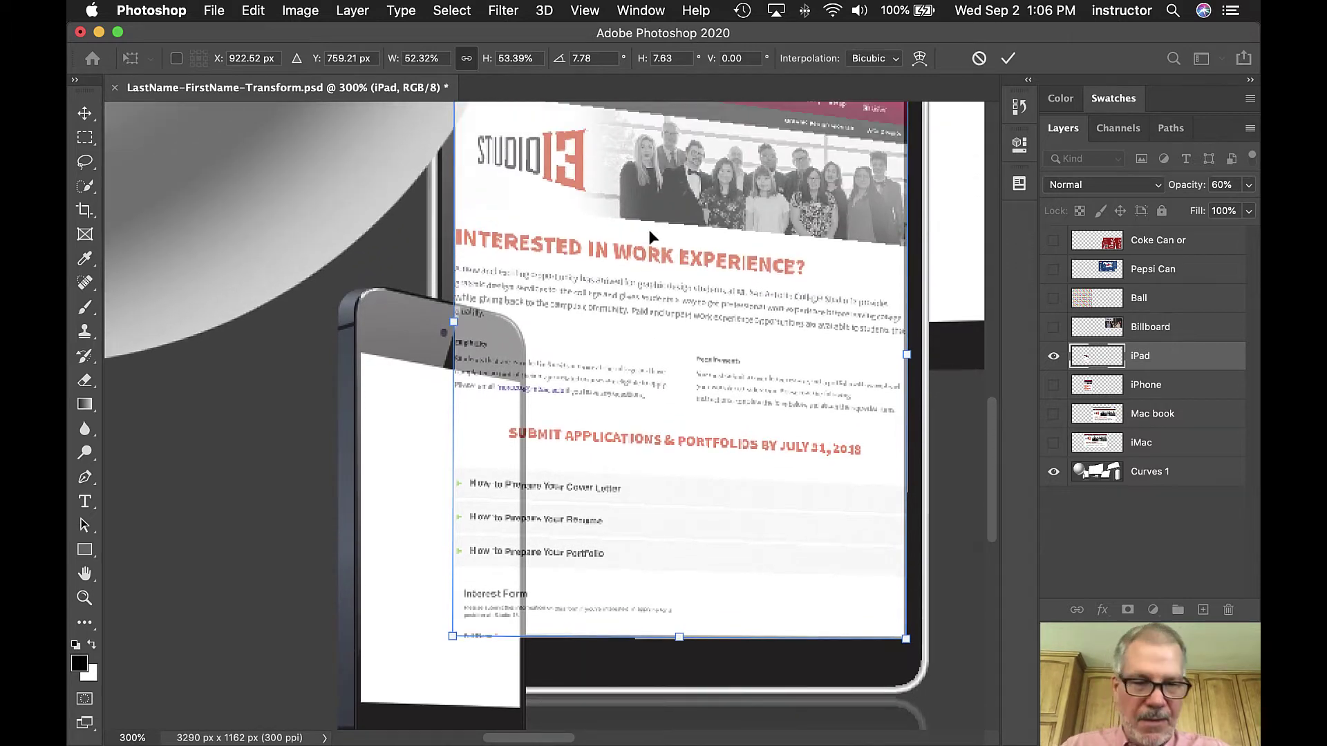
{"action": "key", "text": "super+minus"}
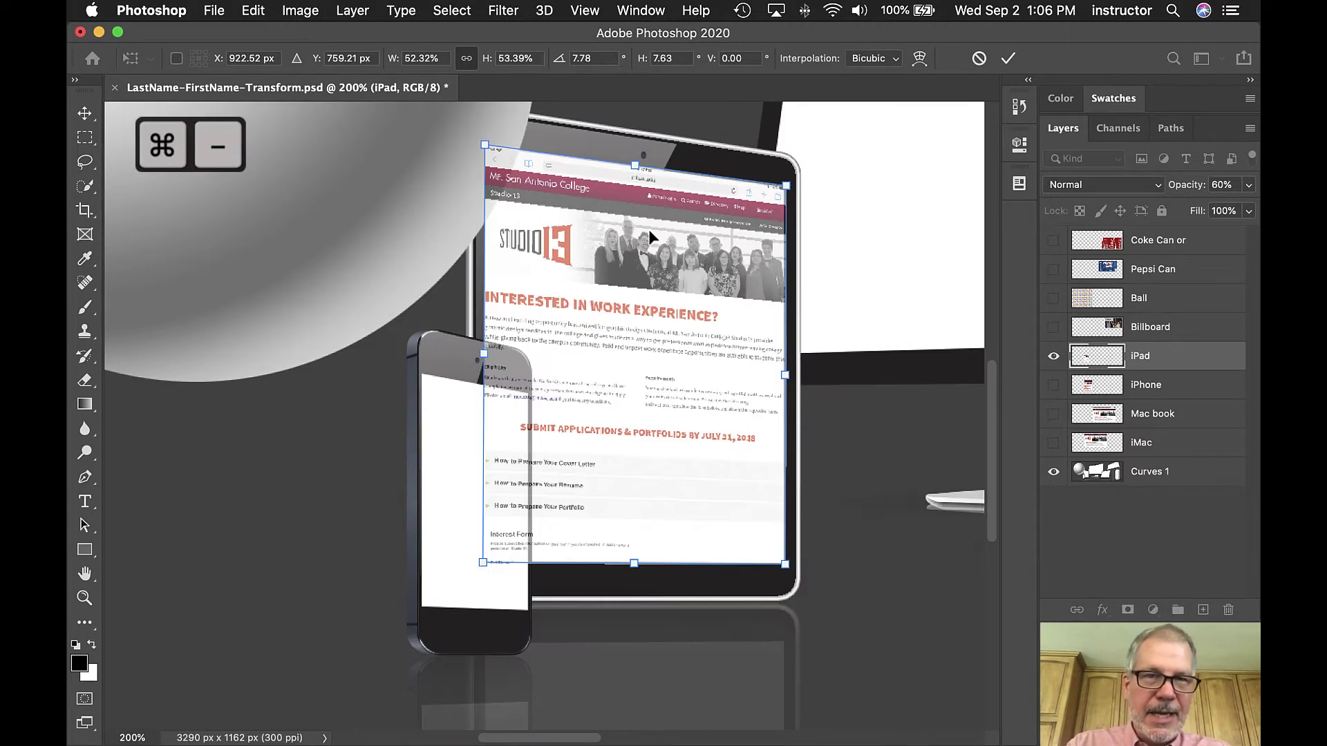
{"action": "left_click", "coordinate": [1008, 62]}
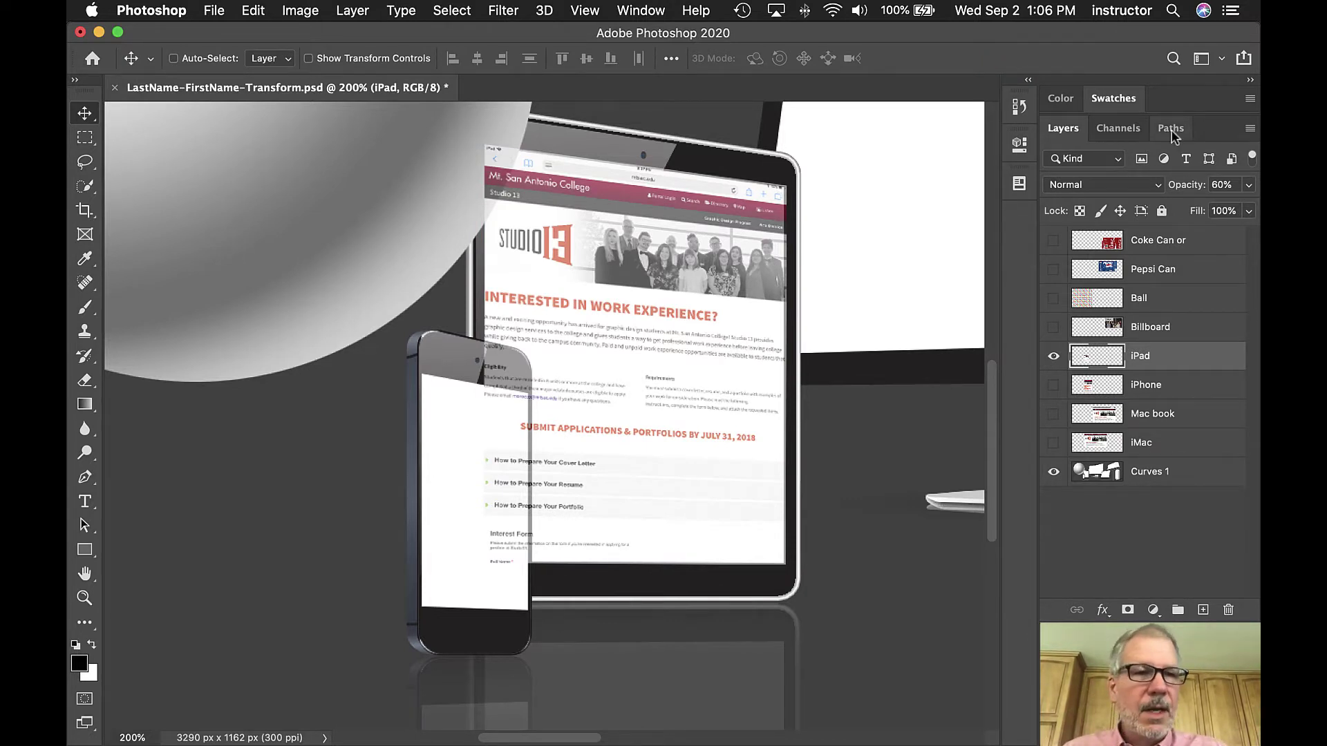
Set the iPad layer to 100% opacity with Multiply blending, then hide it
{"action": "left_click_drag", "start_coordinate": [1177, 185], "coordinate": [1255, 188]}
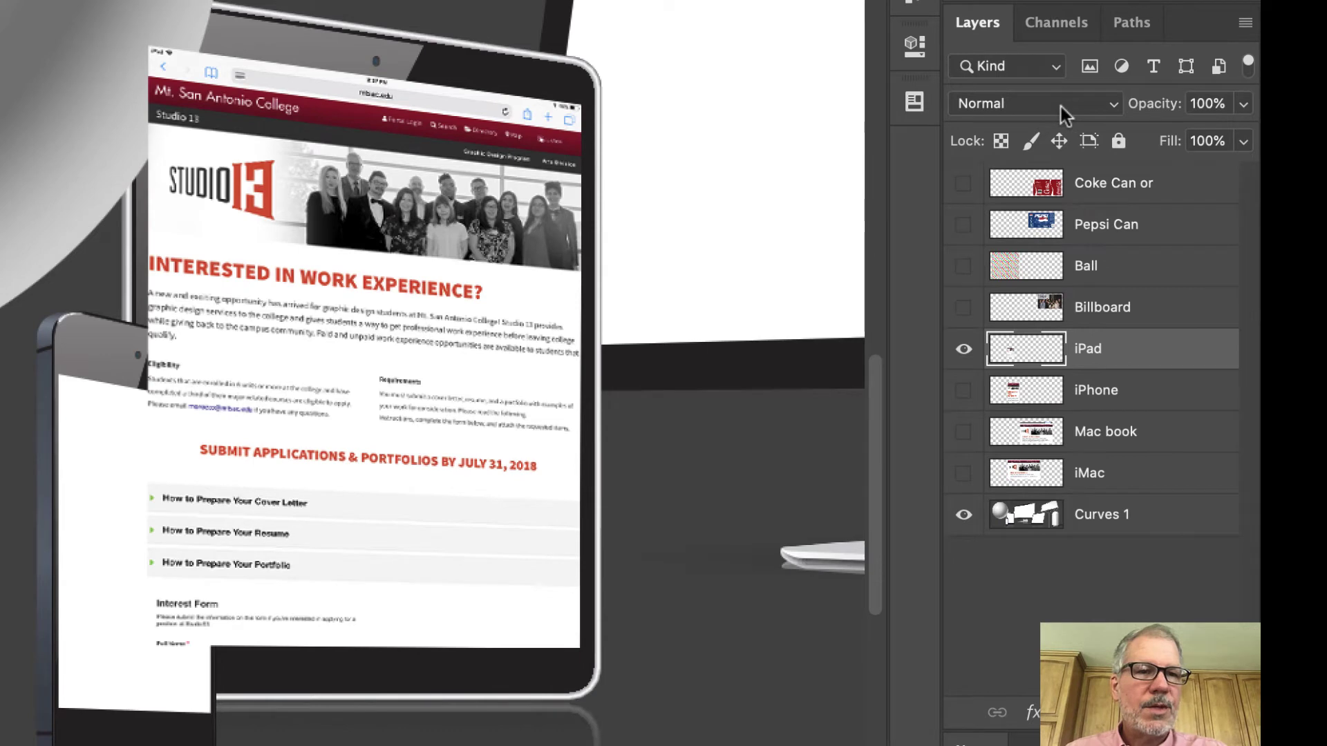
{"action": "left_click", "coordinate": [1060, 106]}
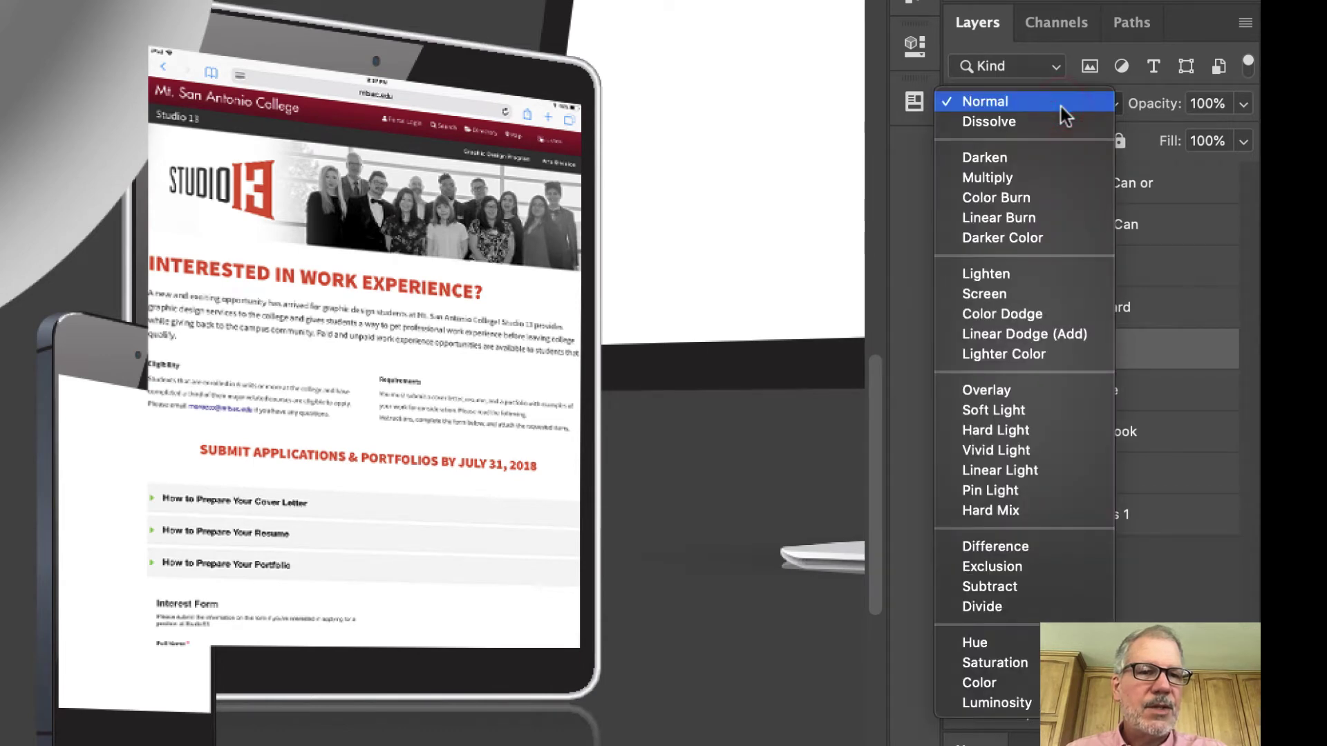
{"action": "left_click", "coordinate": [1039, 177]}
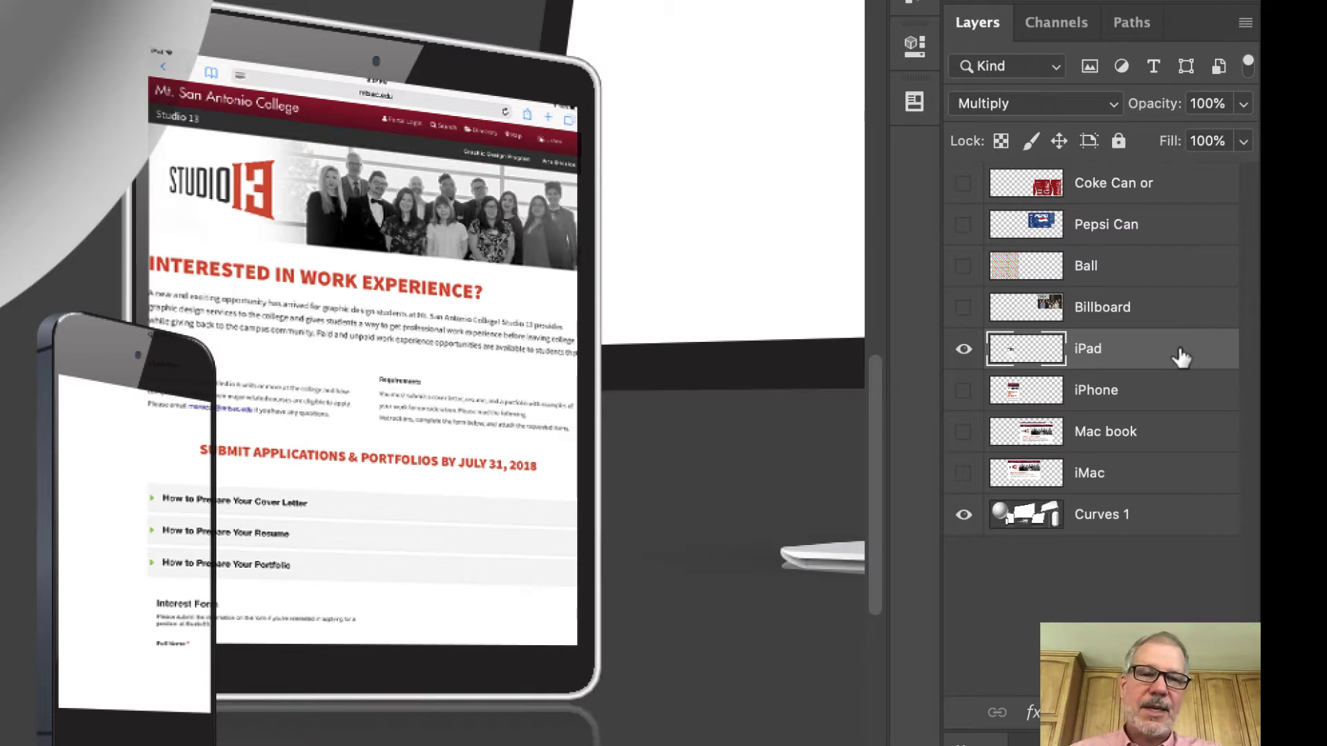
{"action": "left_click", "coordinate": [962, 349]}
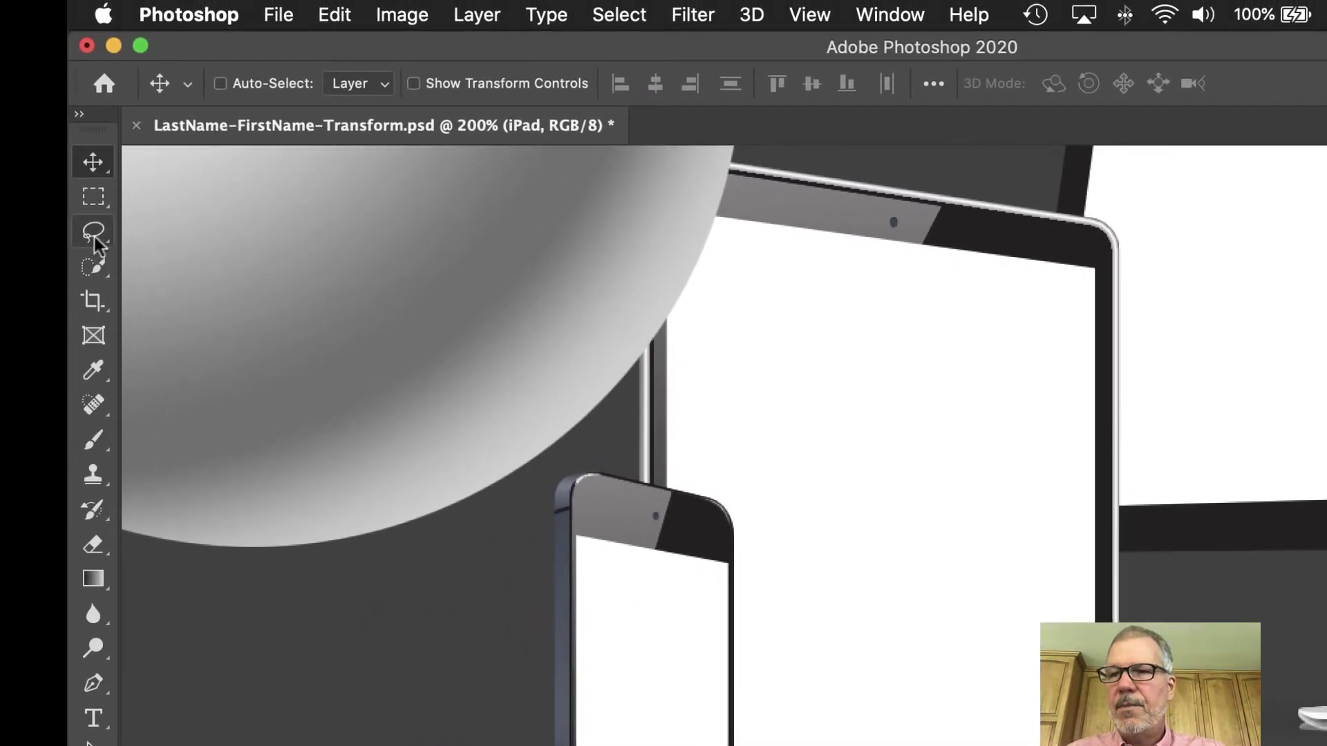
Set up the Magic Wand with a 5 by 5 Average sample size and contiguous selection
{"action": "left_click", "coordinate": [95, 274]}
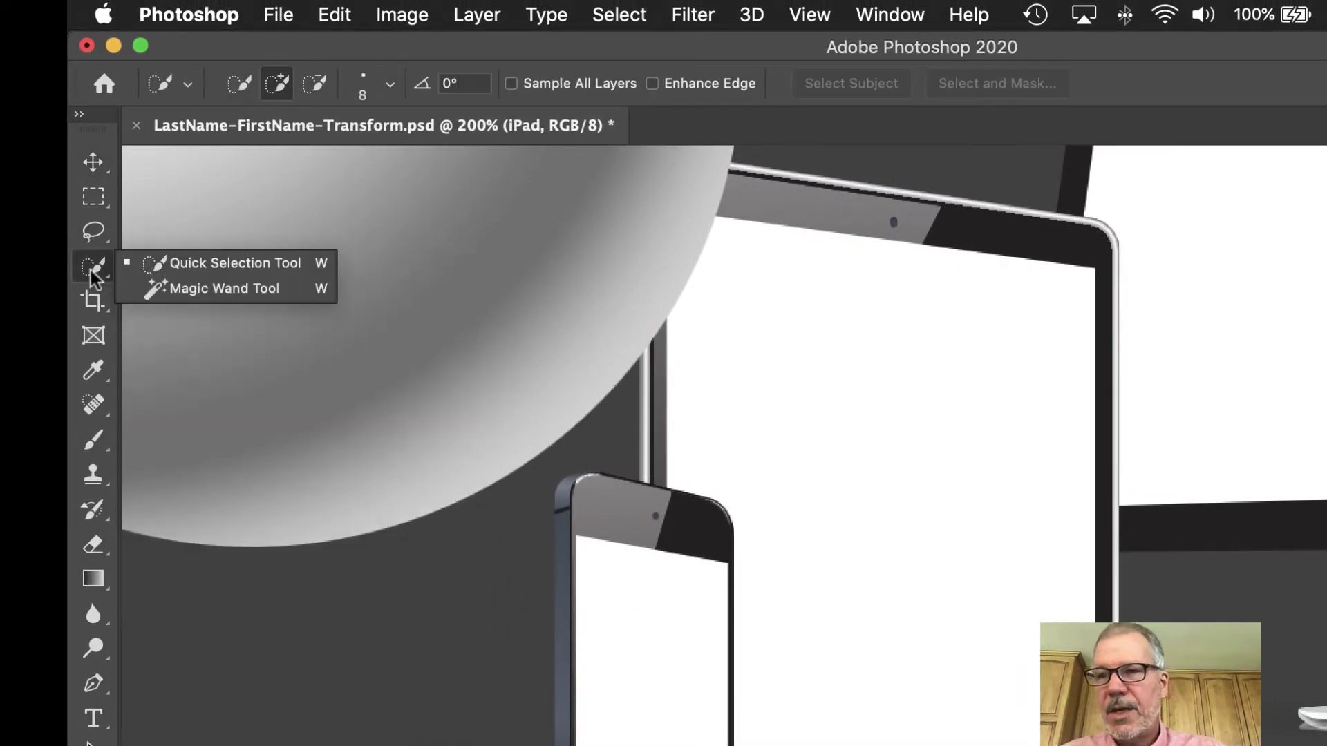
{"action": "left_click", "coordinate": [250, 290]}
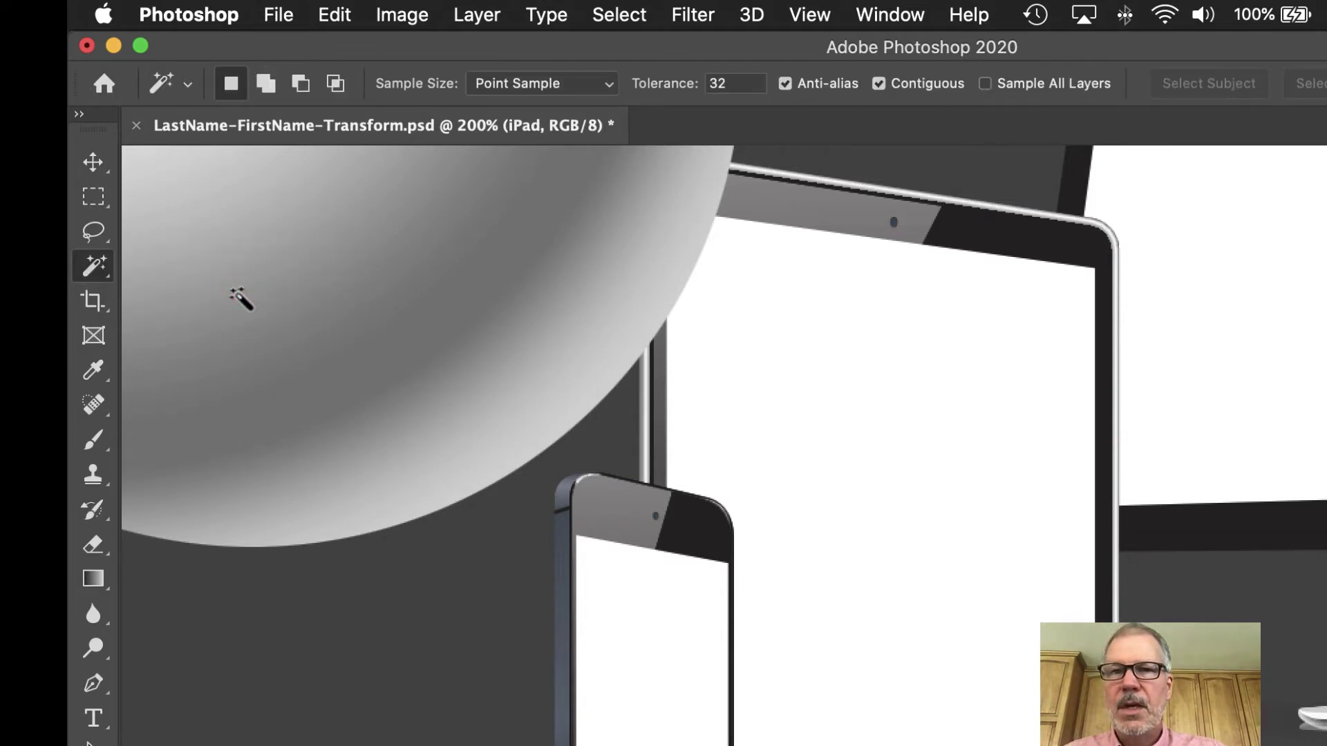
{"action": "left_click", "coordinate": [563, 84]}
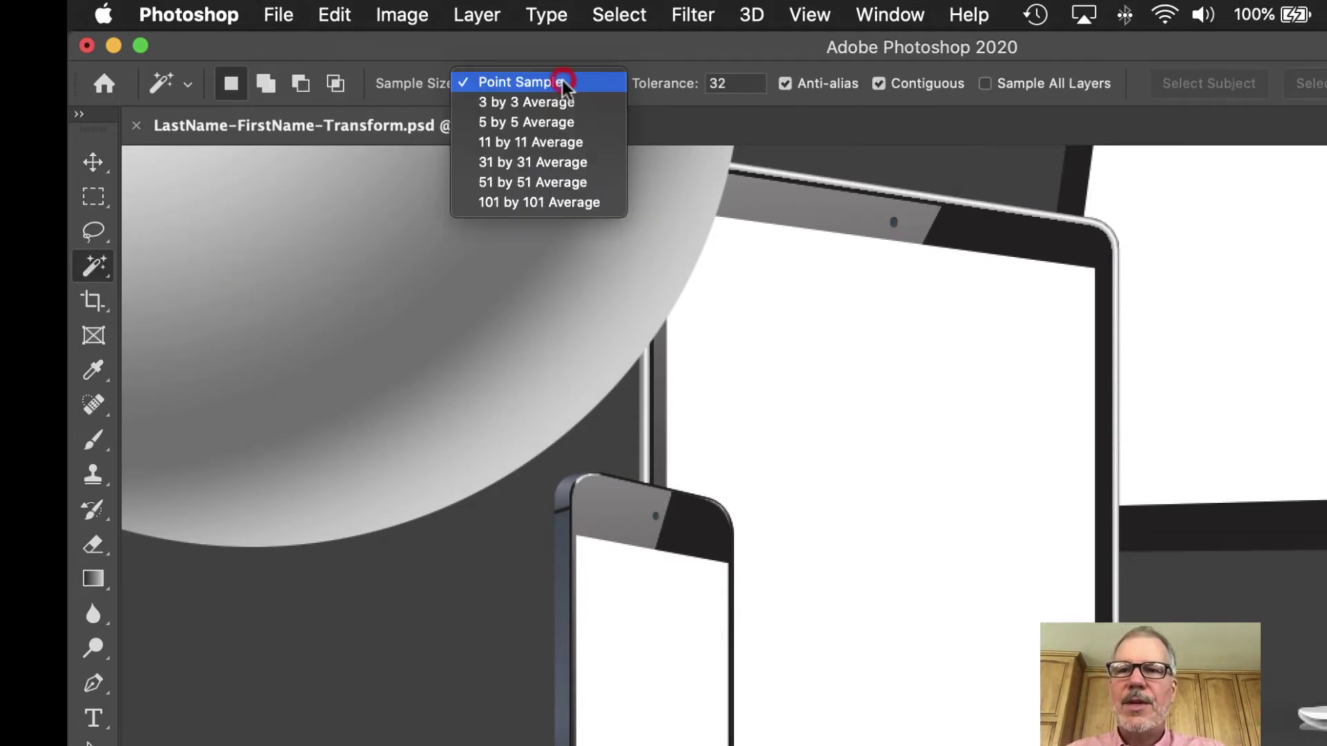
{"action": "left_click", "coordinate": [500, 127]}
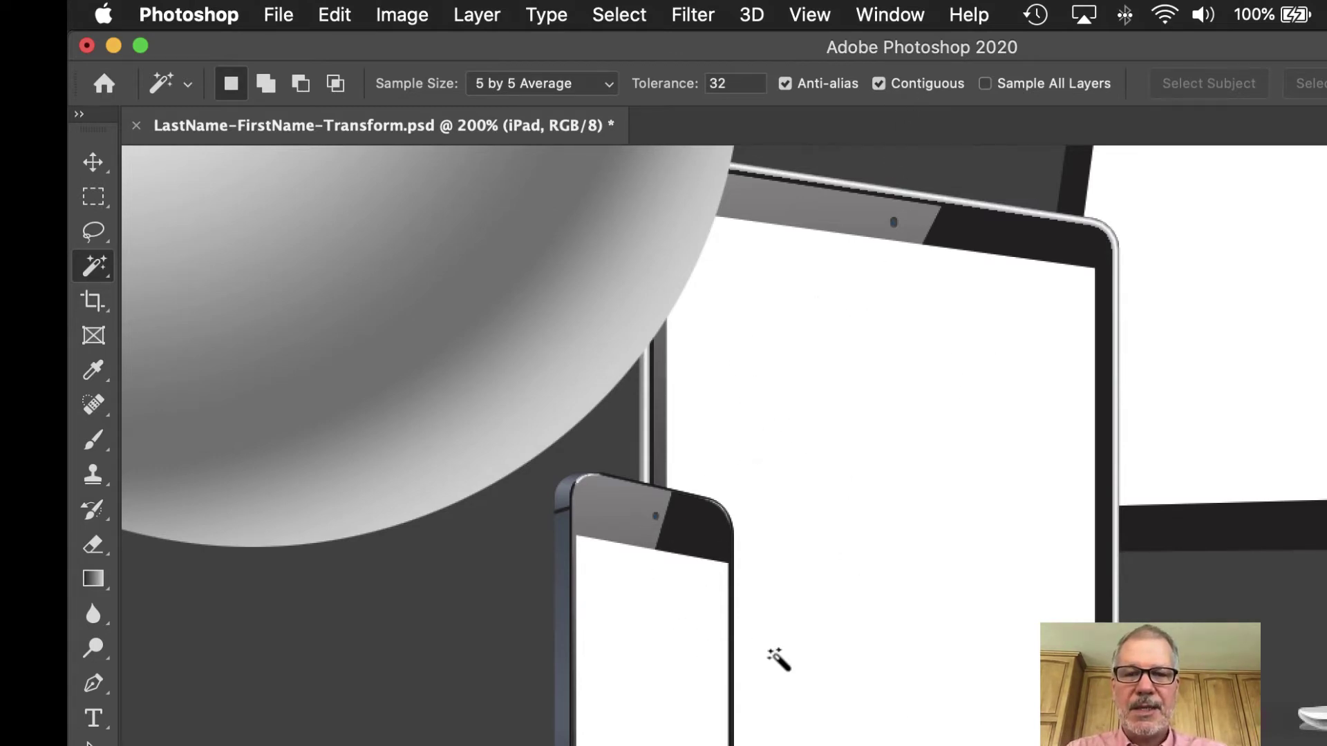
{"action": "left_click", "coordinate": [878, 84]}
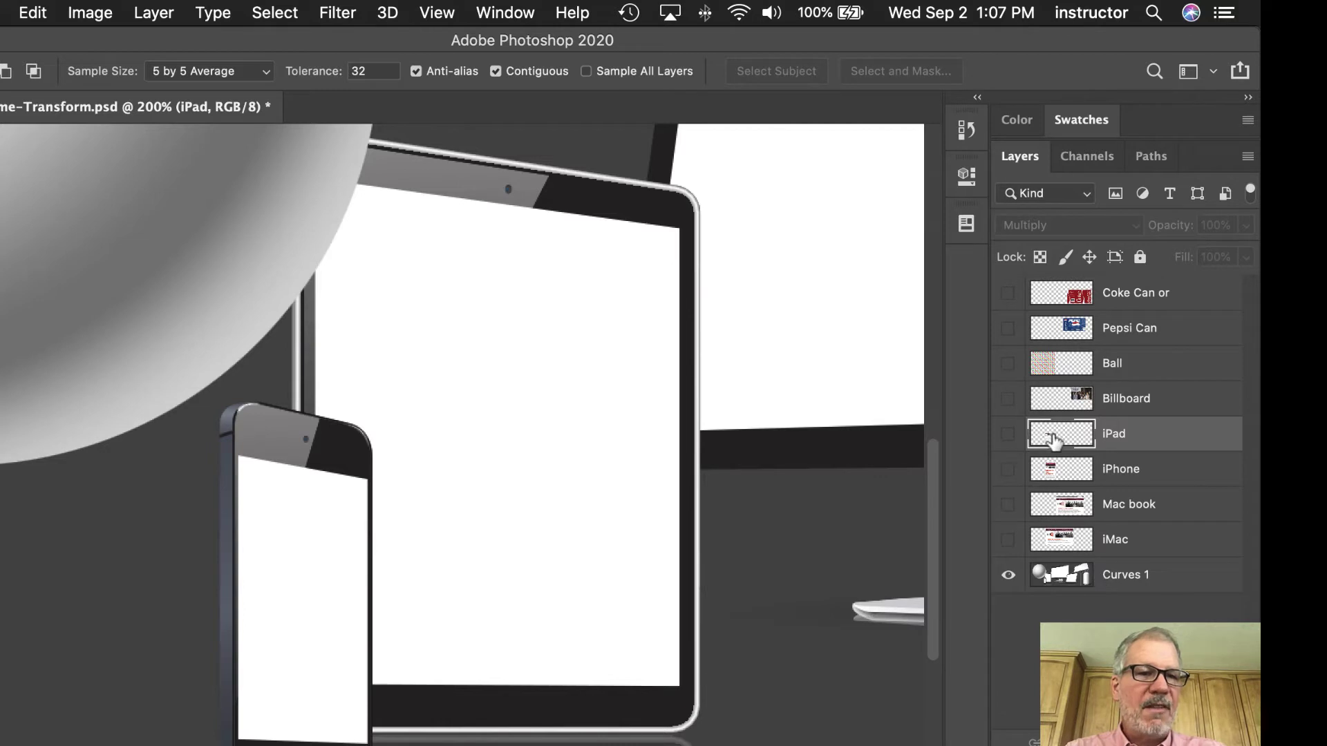
Select the white tablet screen, show the iPad layer and add a layer mask from the selection
{"action": "left_click", "coordinate": [500, 330]}
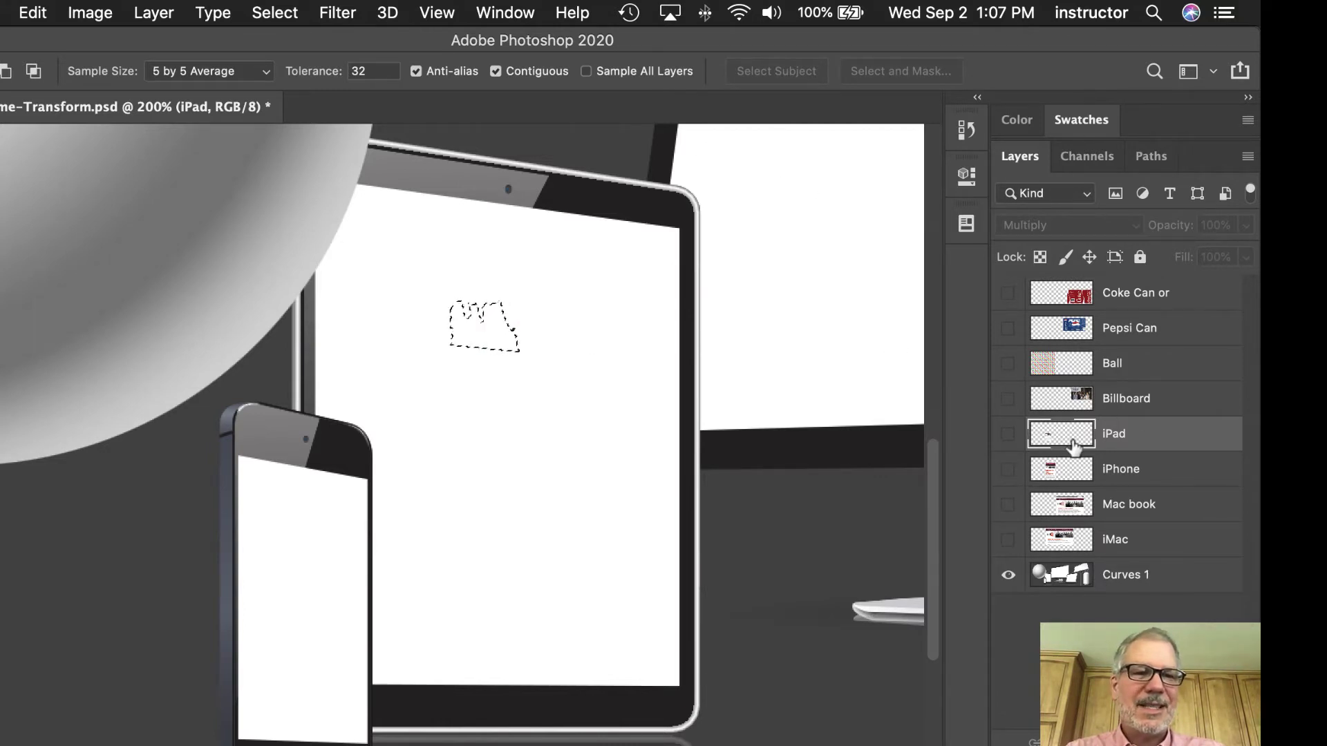
{"action": "key", "text": "super+d"}
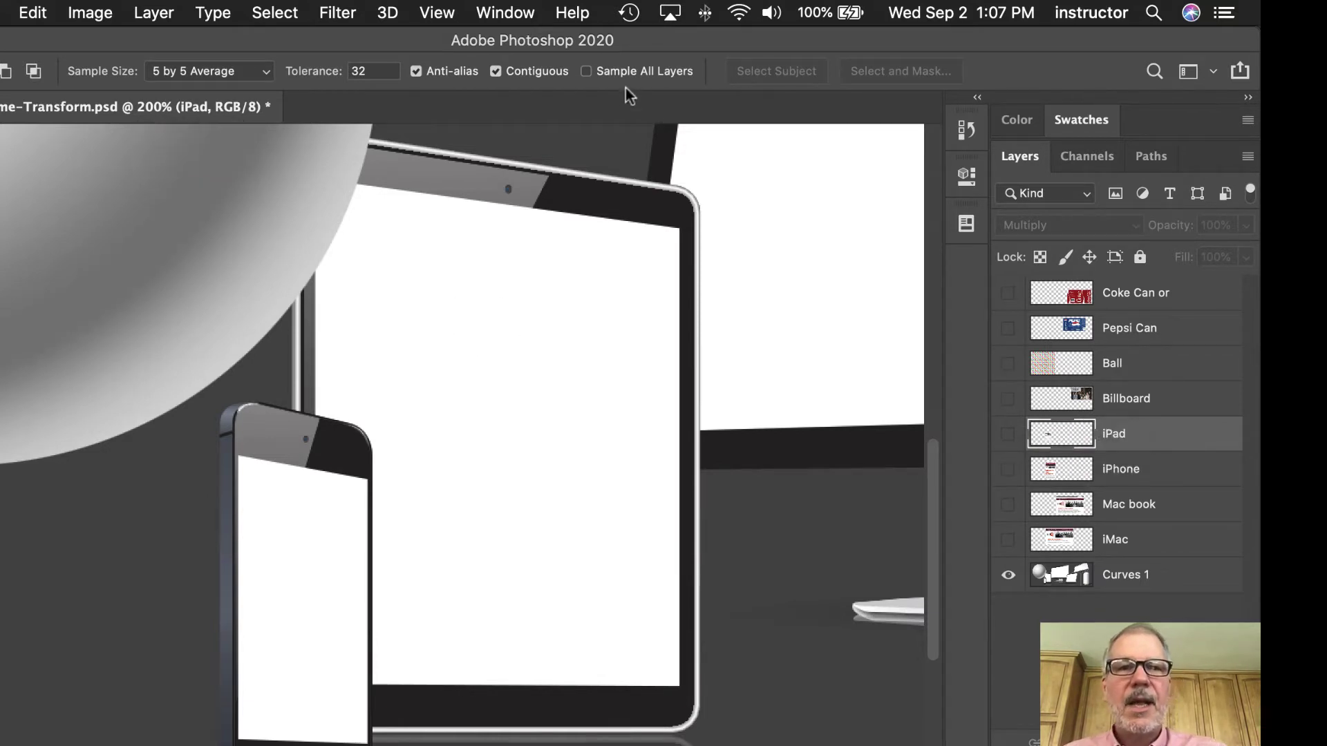
{"action": "left_click", "coordinate": [507, 433]}
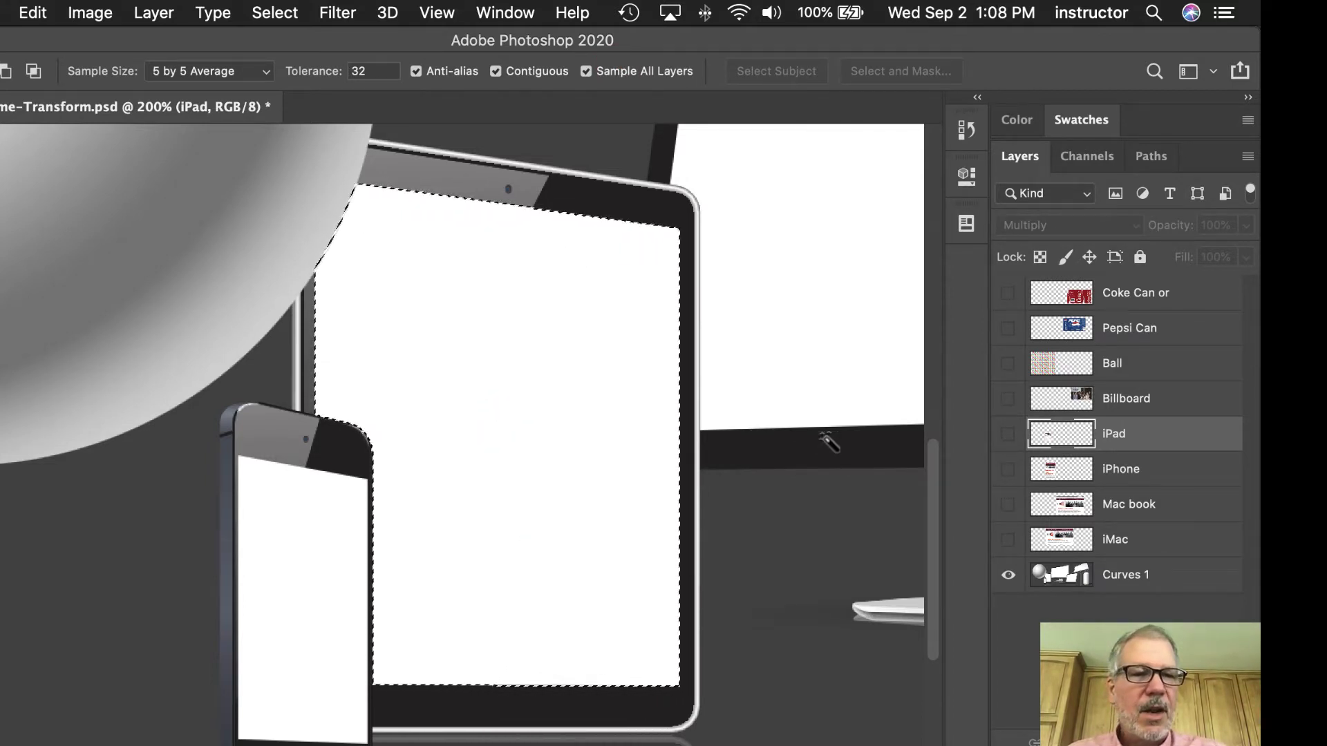
{"action": "left_click", "coordinate": [1007, 434]}
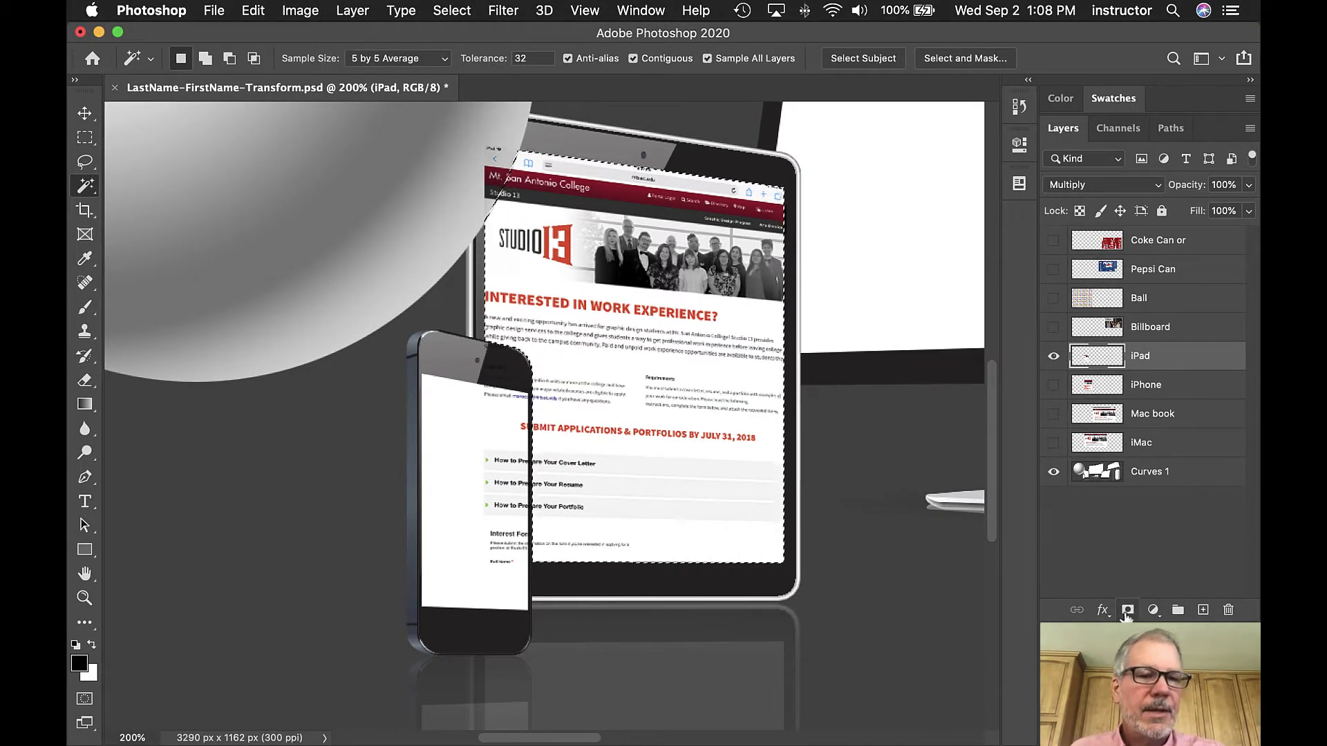
{"action": "left_click", "coordinate": [1127, 611]}
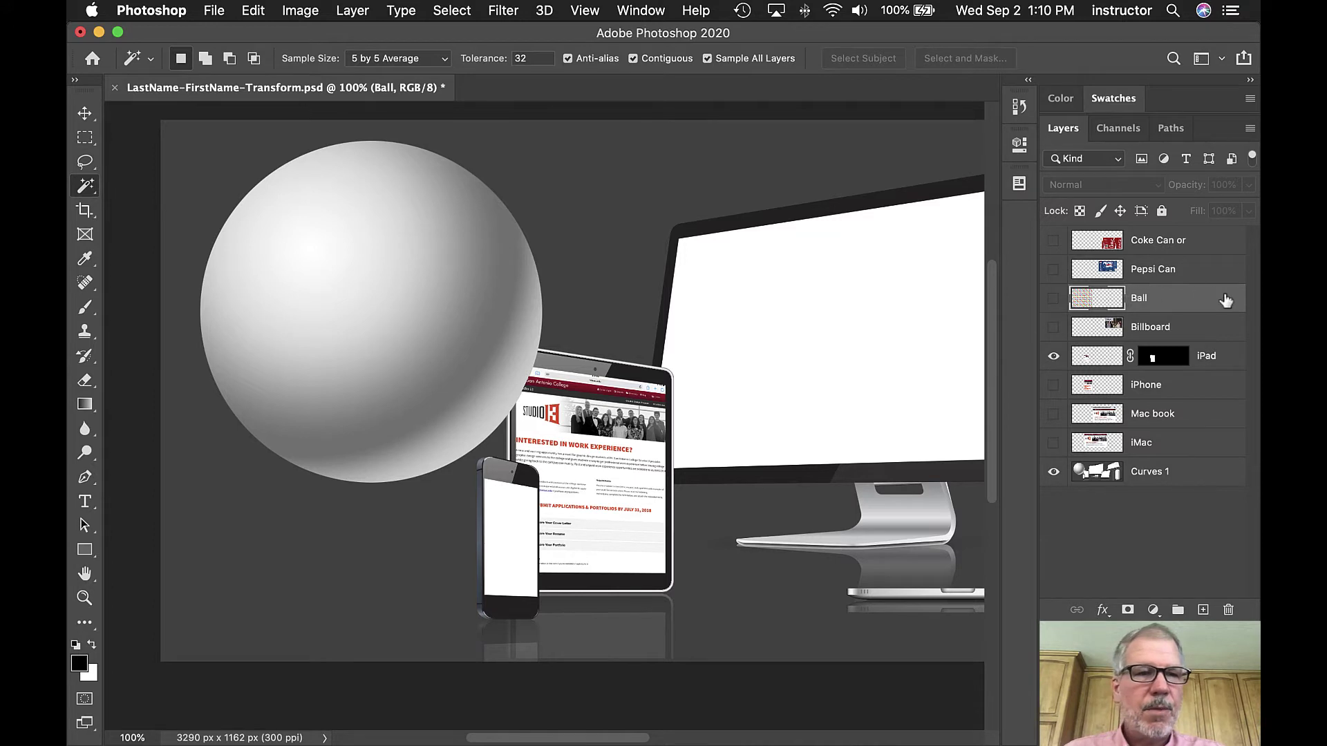
Show the dot-pattern Ball layer and lower its opacity to about 61%
{"action": "left_click", "coordinate": [1139, 297]}
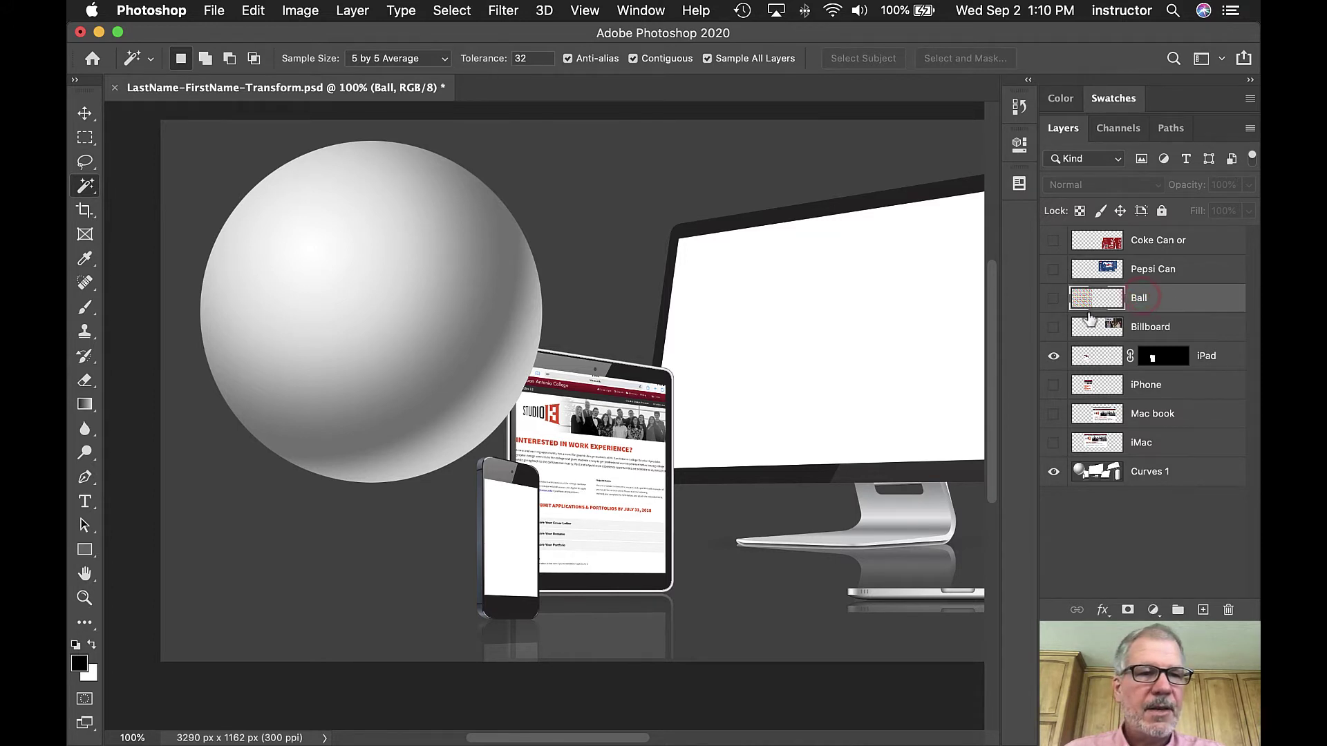
{"action": "left_click", "coordinate": [1053, 298]}
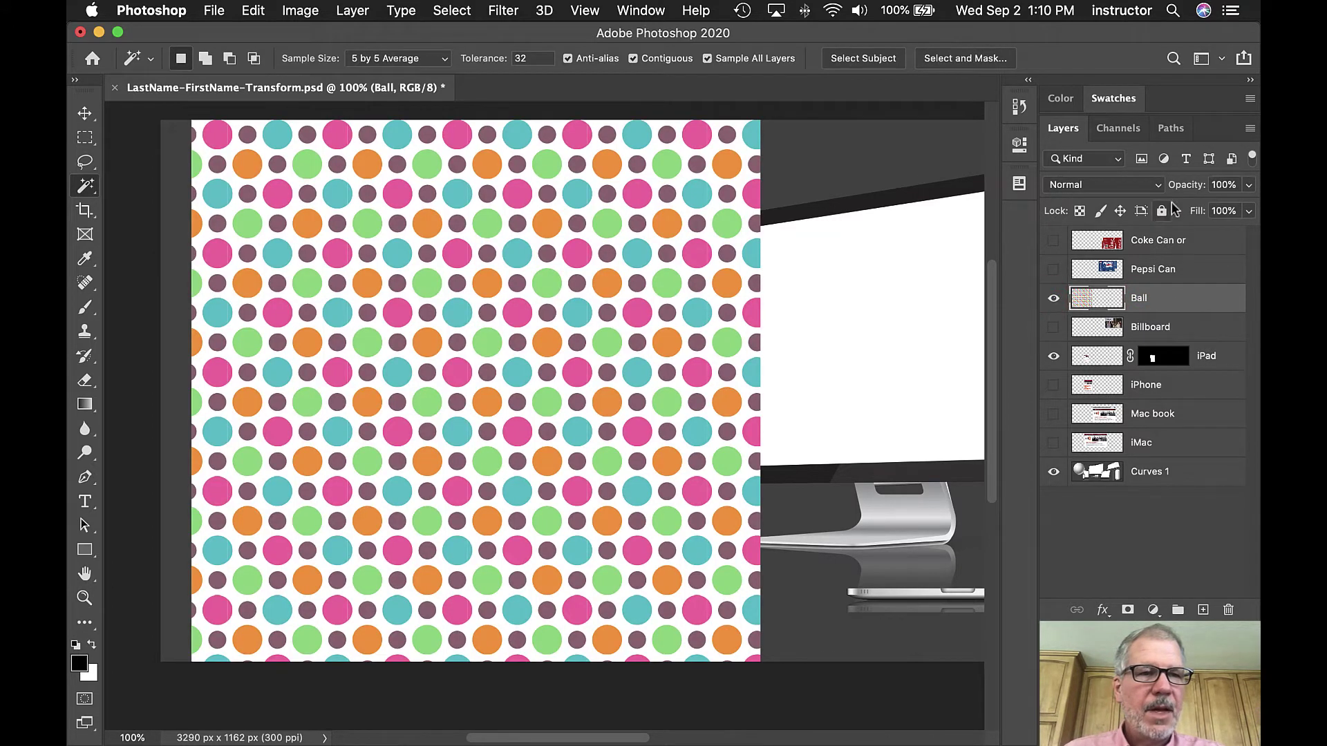
{"action": "left_click_drag", "start_coordinate": [1183, 185], "coordinate": [1151, 194]}
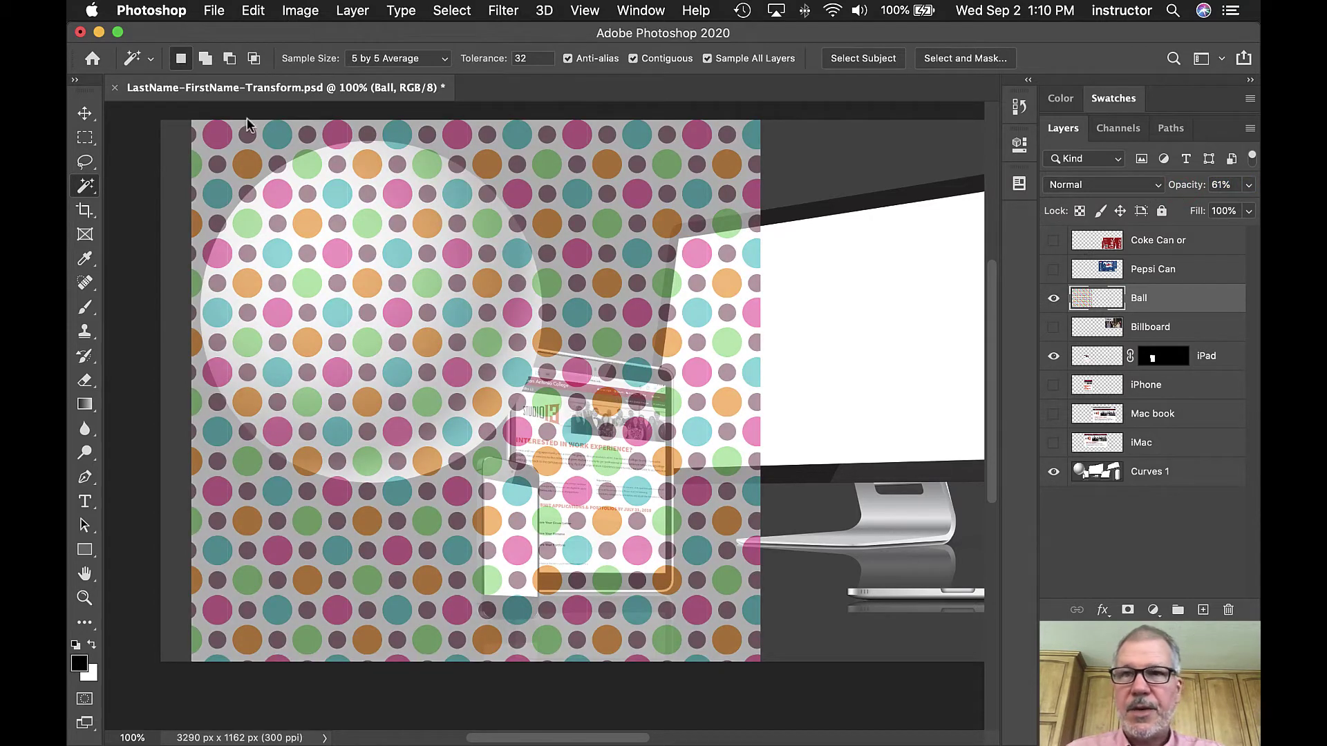
{"action": "left_click", "coordinate": [253, 11]}
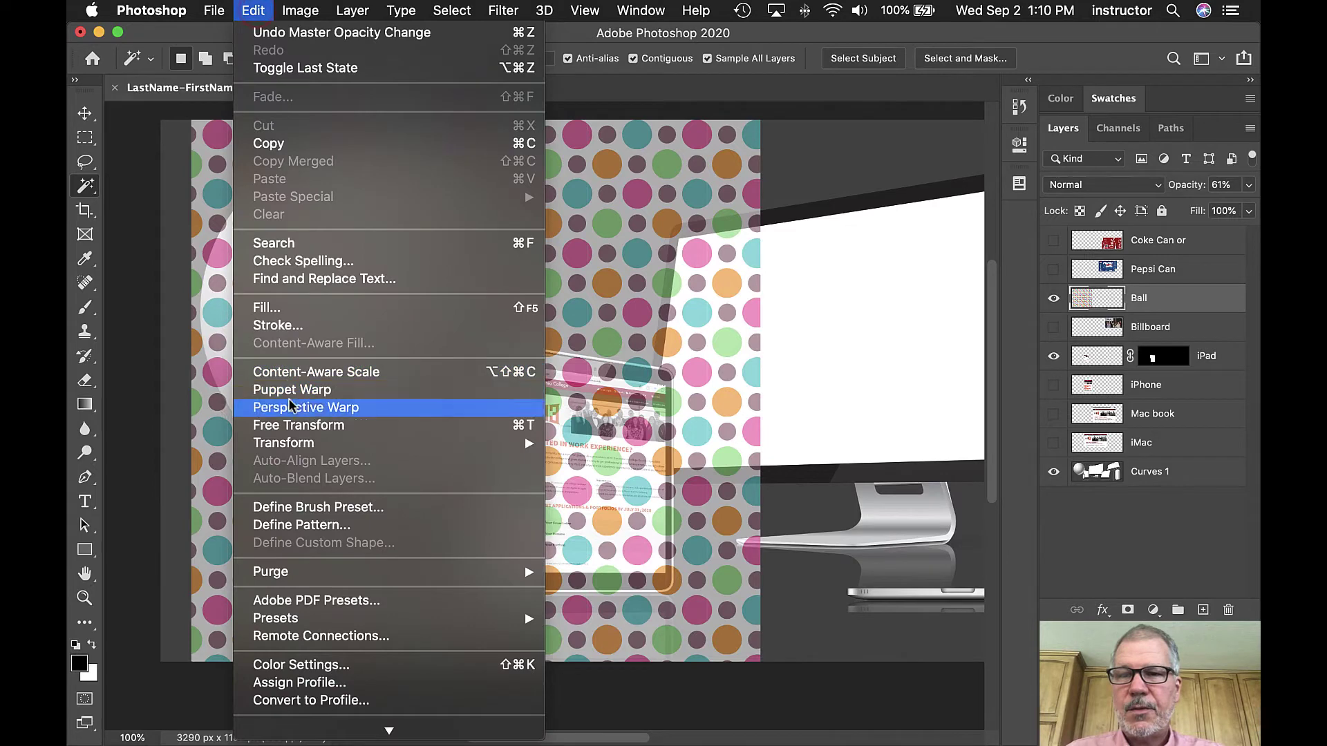
Free Transform the dot pattern to about 60% and move it over the sphere
{"action": "left_click", "coordinate": [517, 429]}
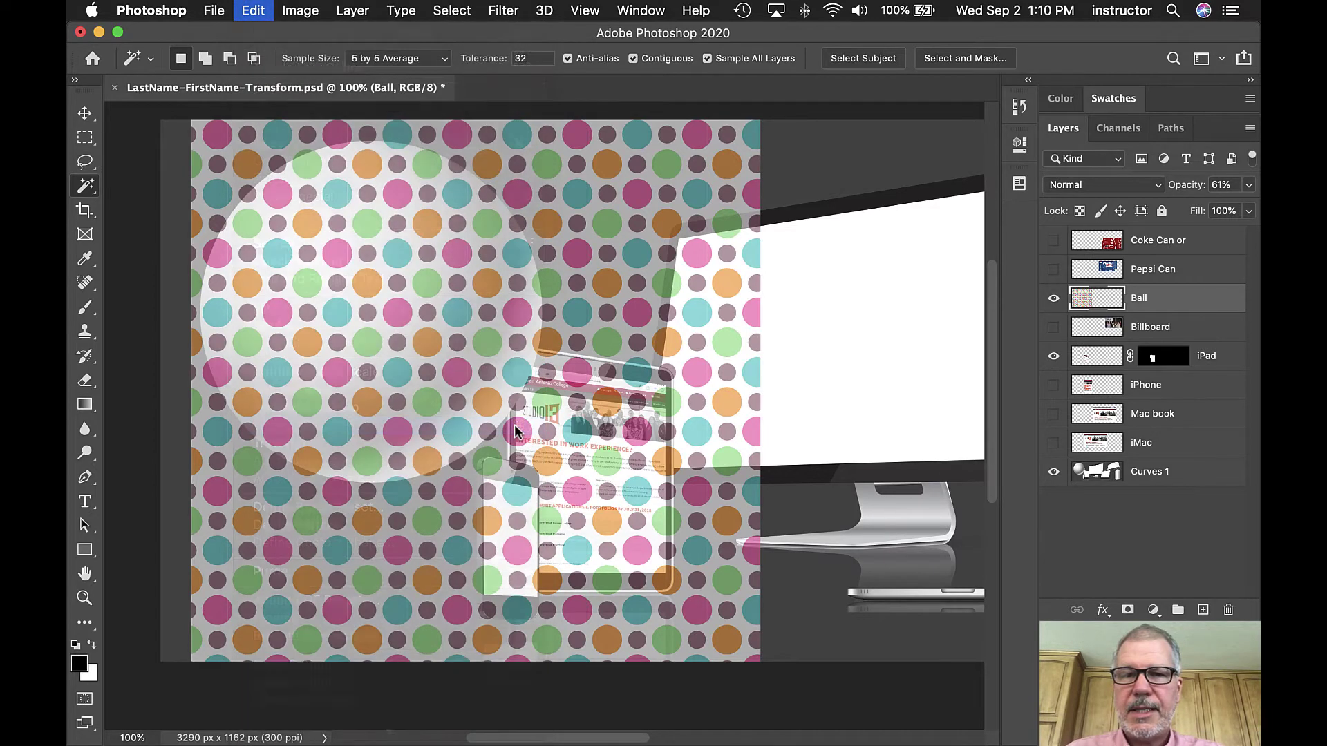
{"action": "left_click_drag", "start_coordinate": [760, 663], "coordinate": [550, 442]}
{"action": "left_click_drag", "start_coordinate": [415, 342], "coordinate": [423, 375]}
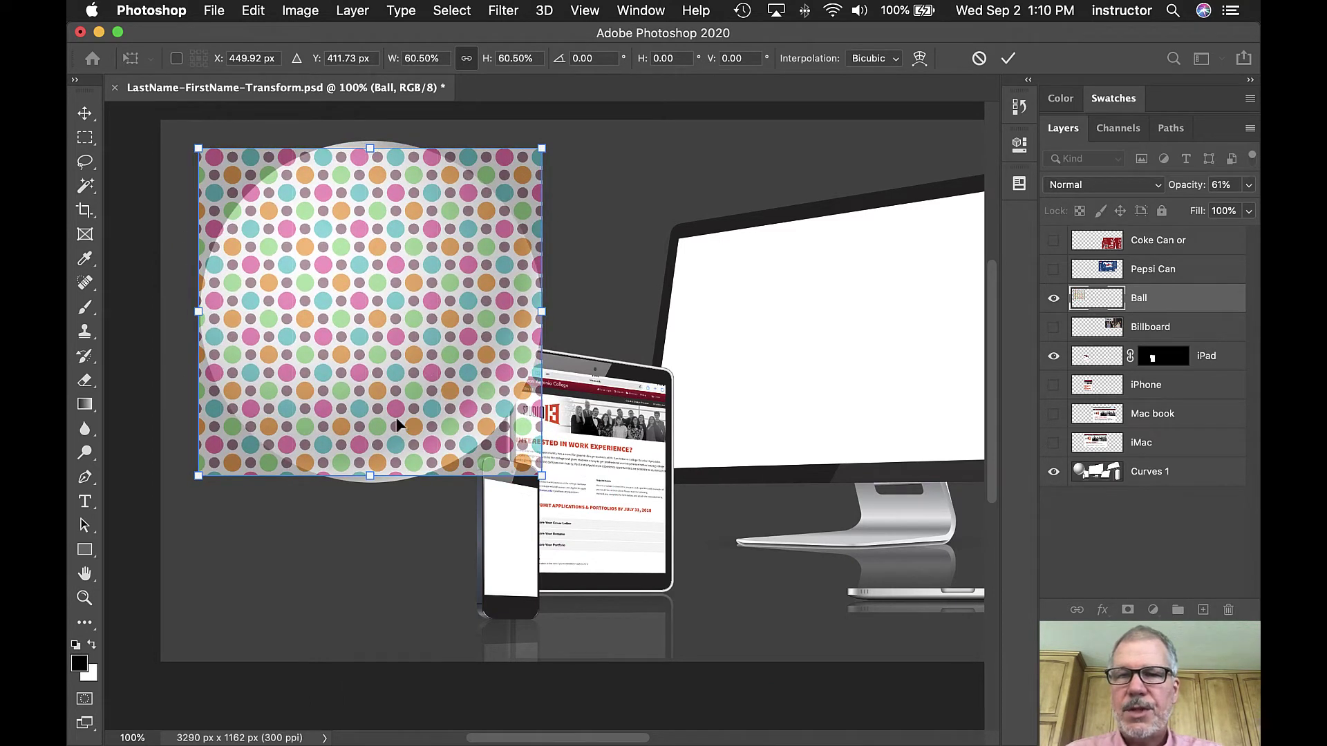
{"action": "key", "text": "super+minus"}
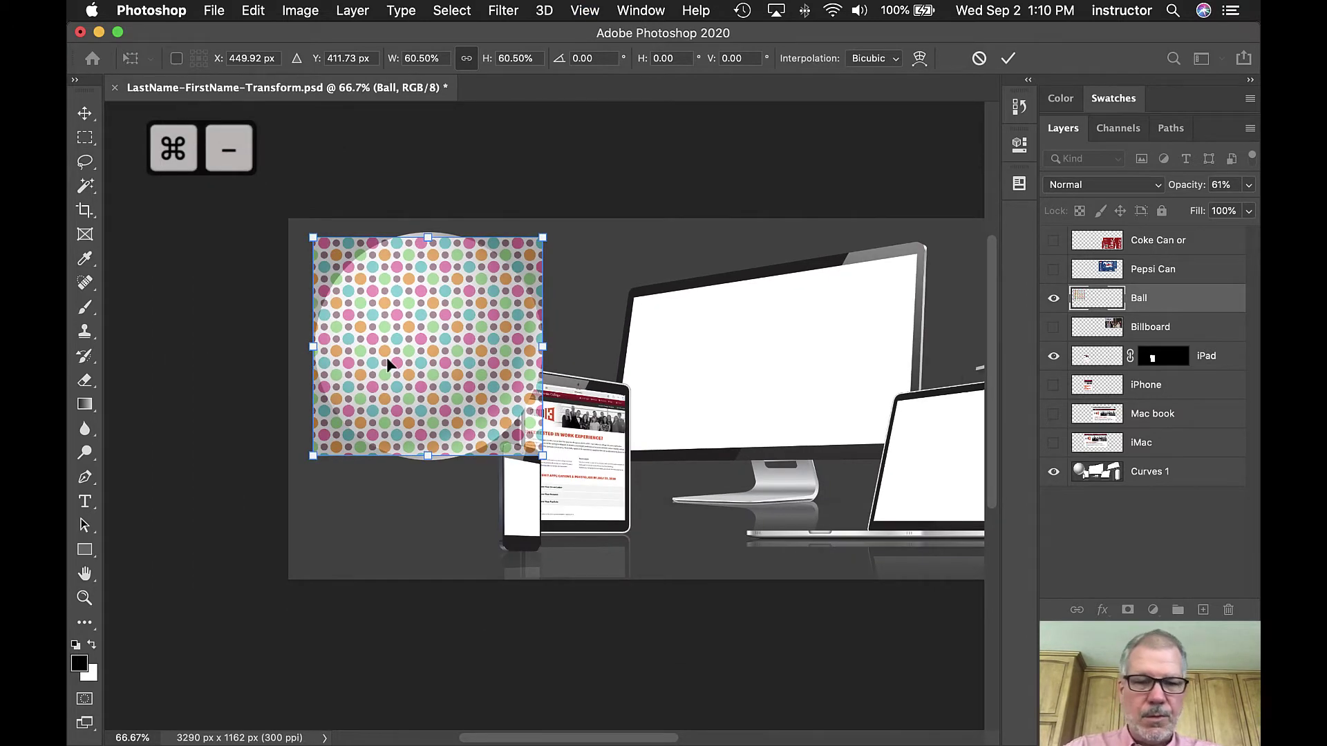
{"action": "key", "text": "super+equal"}
{"action": "key", "text": "super+equal"}
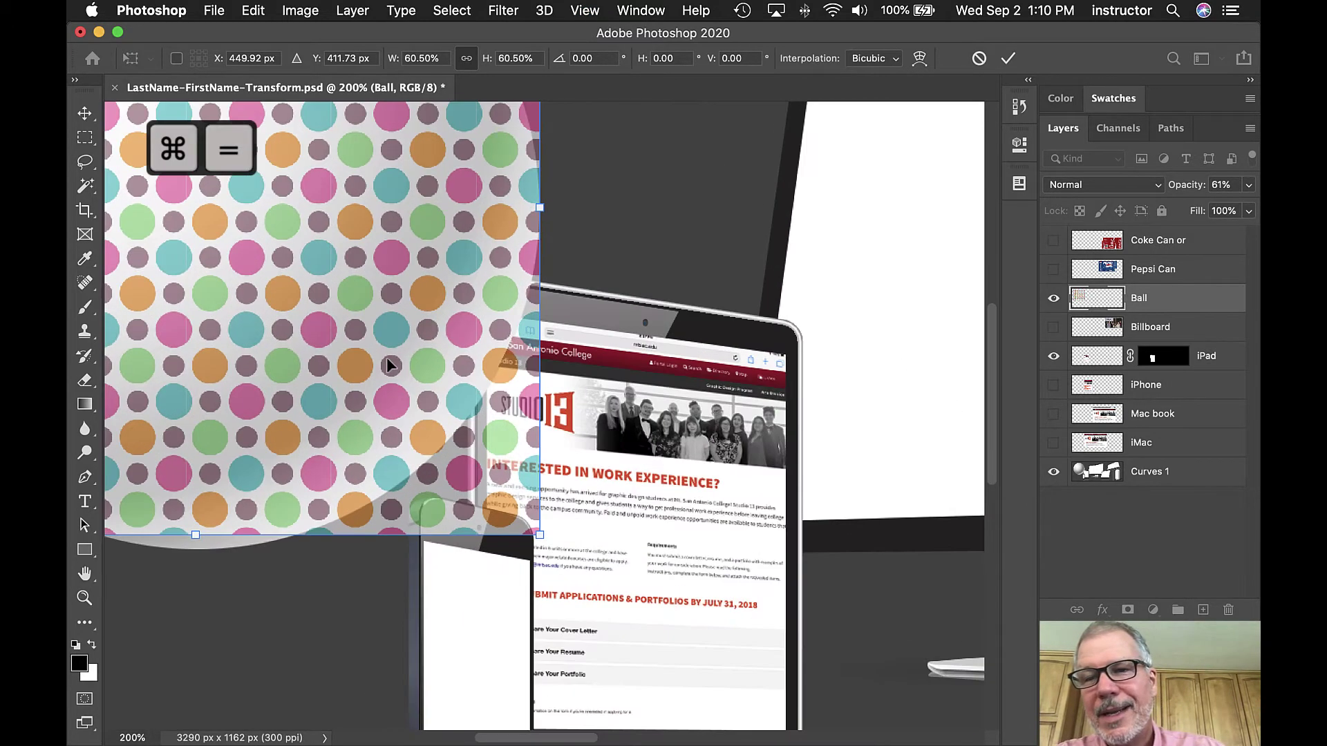
{"action": "left_click_drag", "start_coordinate": [347, 312], "coordinate": [722, 580]}
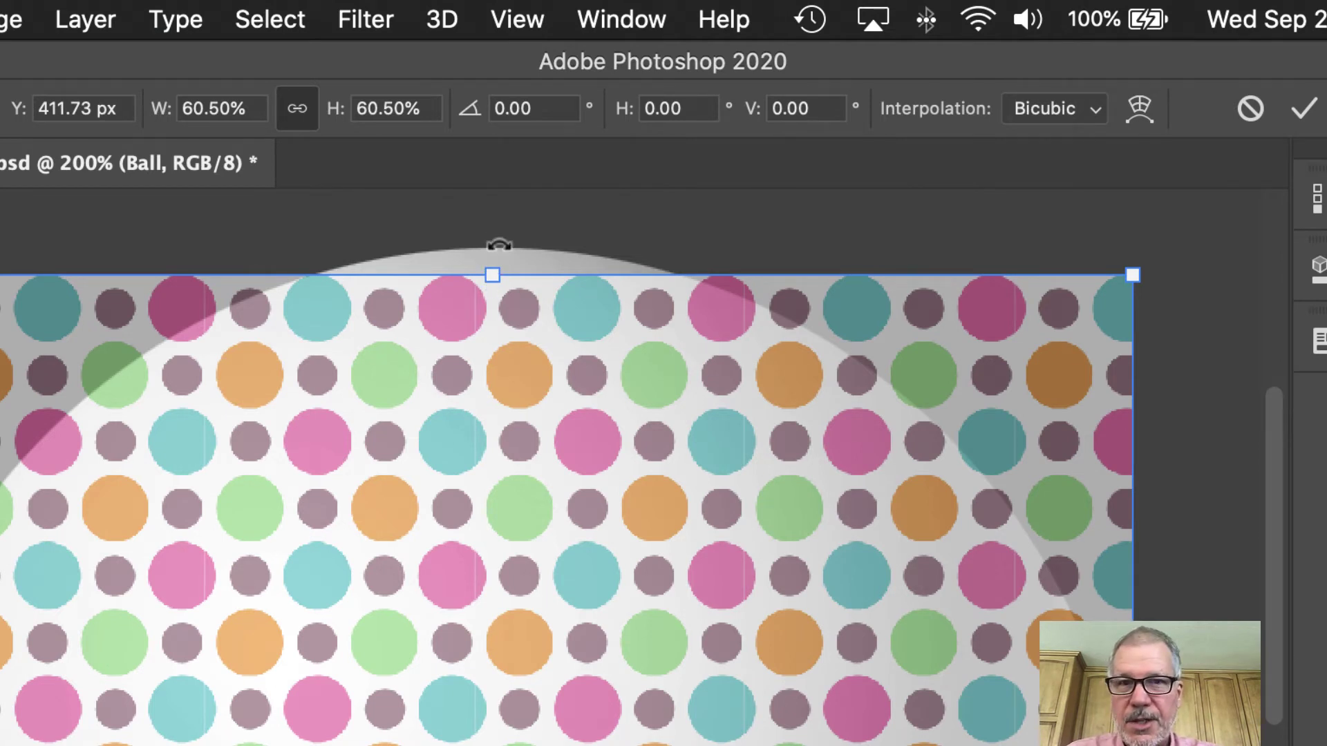
Stretch the pattern's top, left and bottom edges to cover the sphere, about 60% by 63%
{"action": "left_click_drag", "start_coordinate": [489, 276], "coordinate": [489, 250]}
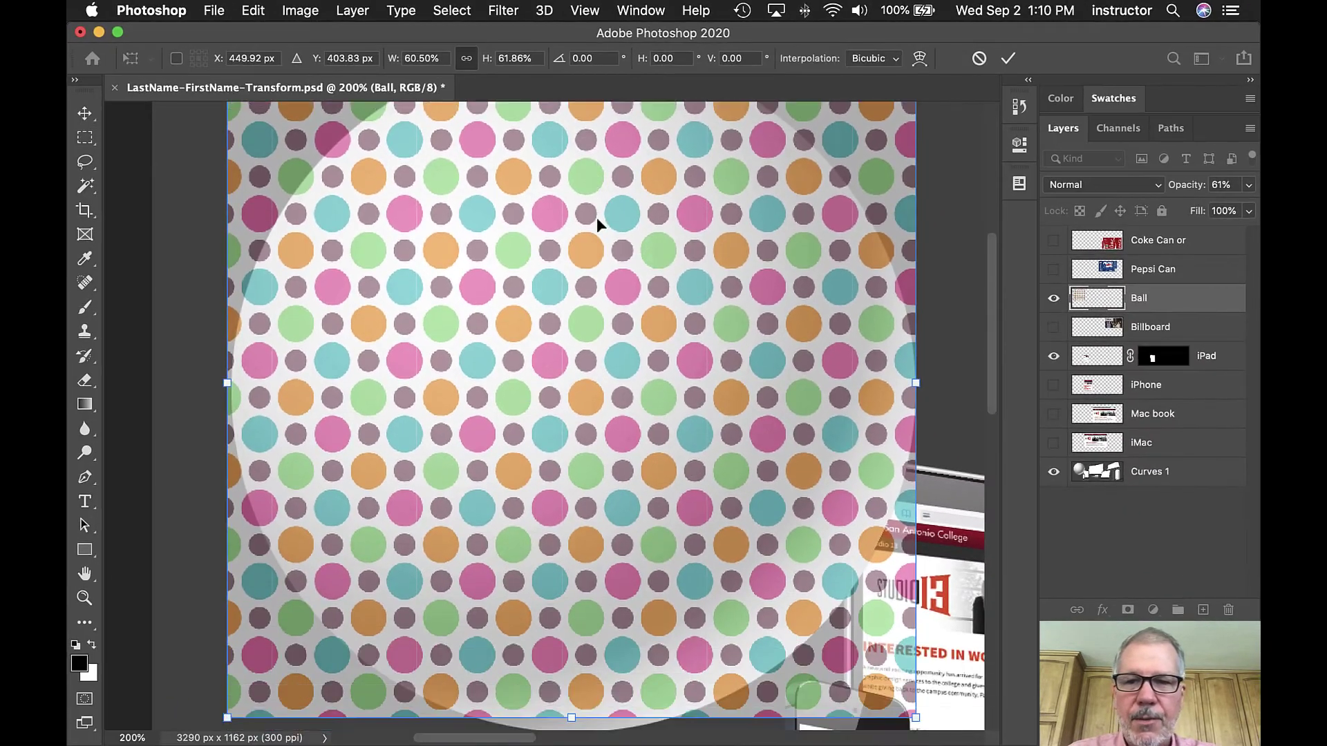
{"action": "scroll", "coordinate": [265, 252], "scroll_direction": "down", "scroll_amount": 10}
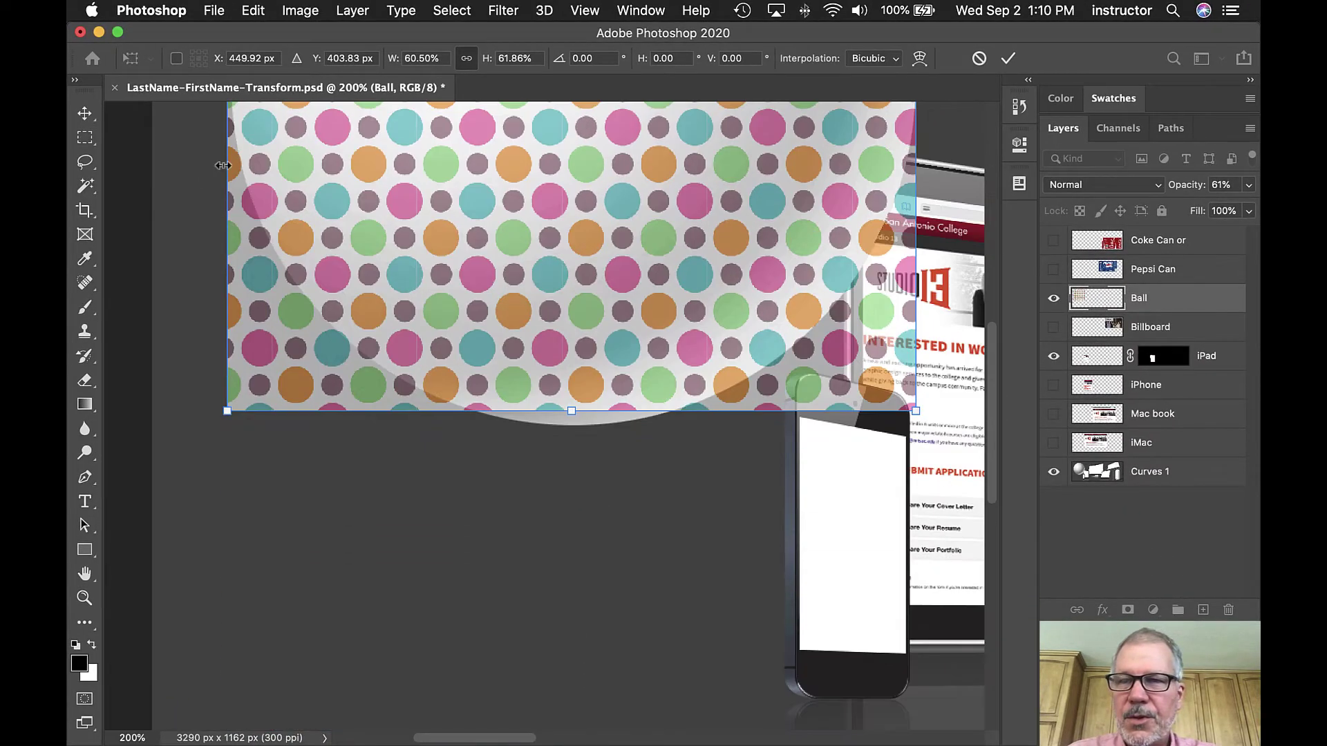
{"action": "scroll", "coordinate": [235, 181], "scroll_direction": "up", "scroll_amount": 2}
{"action": "left_click_drag", "start_coordinate": [229, 148], "coordinate": [233, 155]}
{"action": "left_click_drag", "start_coordinate": [571, 482], "coordinate": [570, 498]}
{"action": "key", "text": "super+minus"}
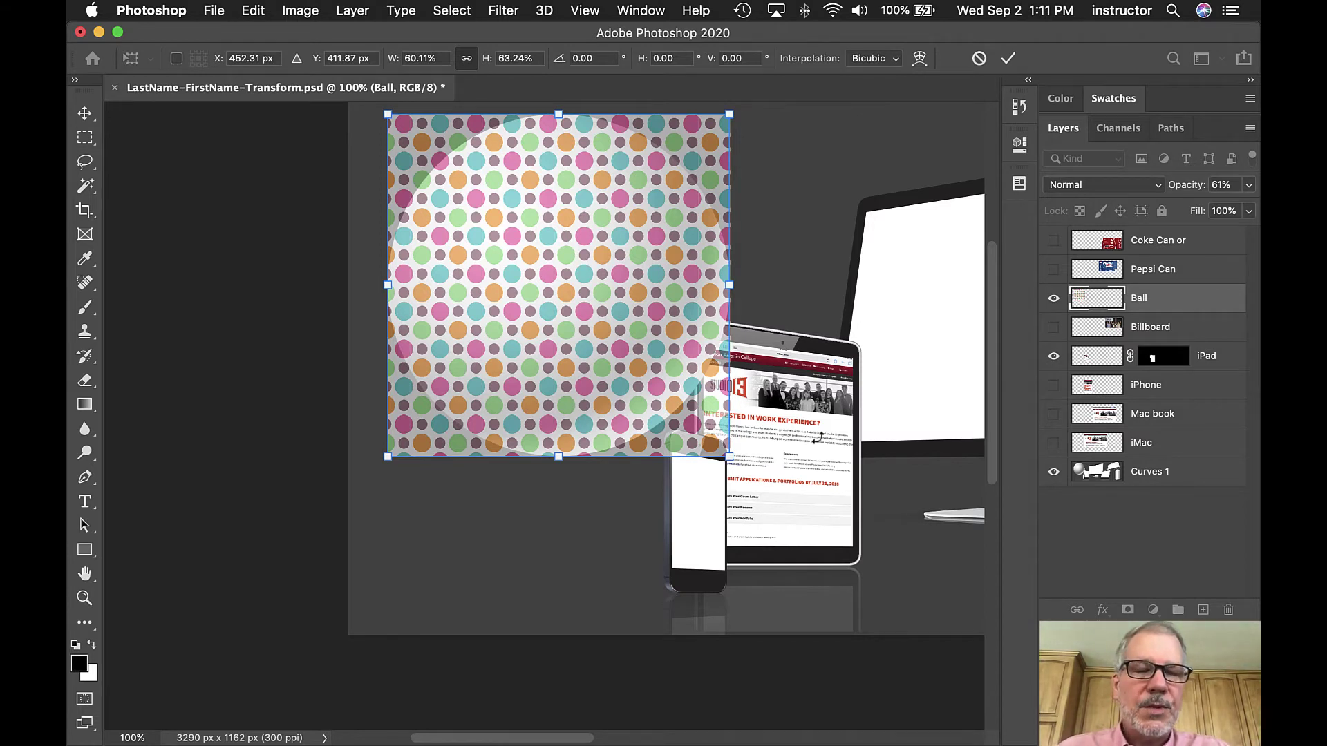
{"action": "right_click", "coordinate": [551, 255]}
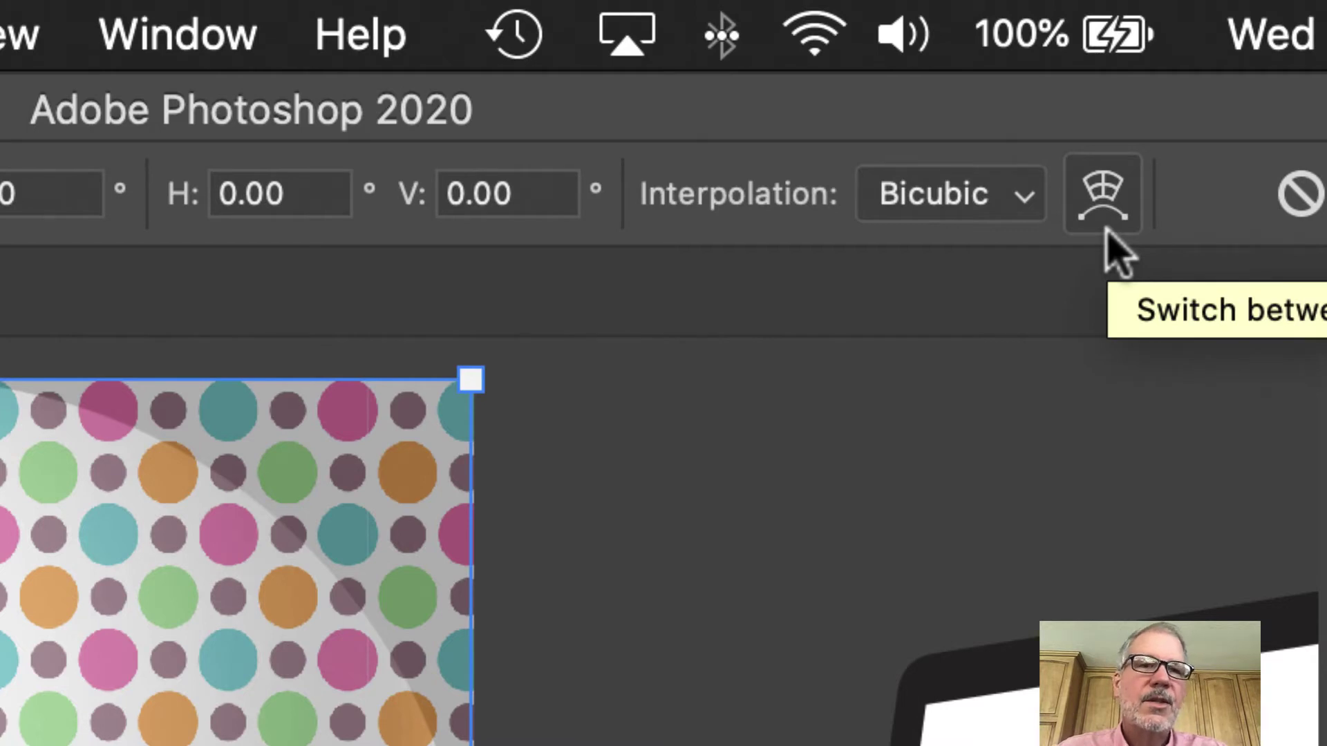
Warp the dot pattern, pulling all four corners inward to round it off
{"action": "left_click", "coordinate": [1106, 201]}
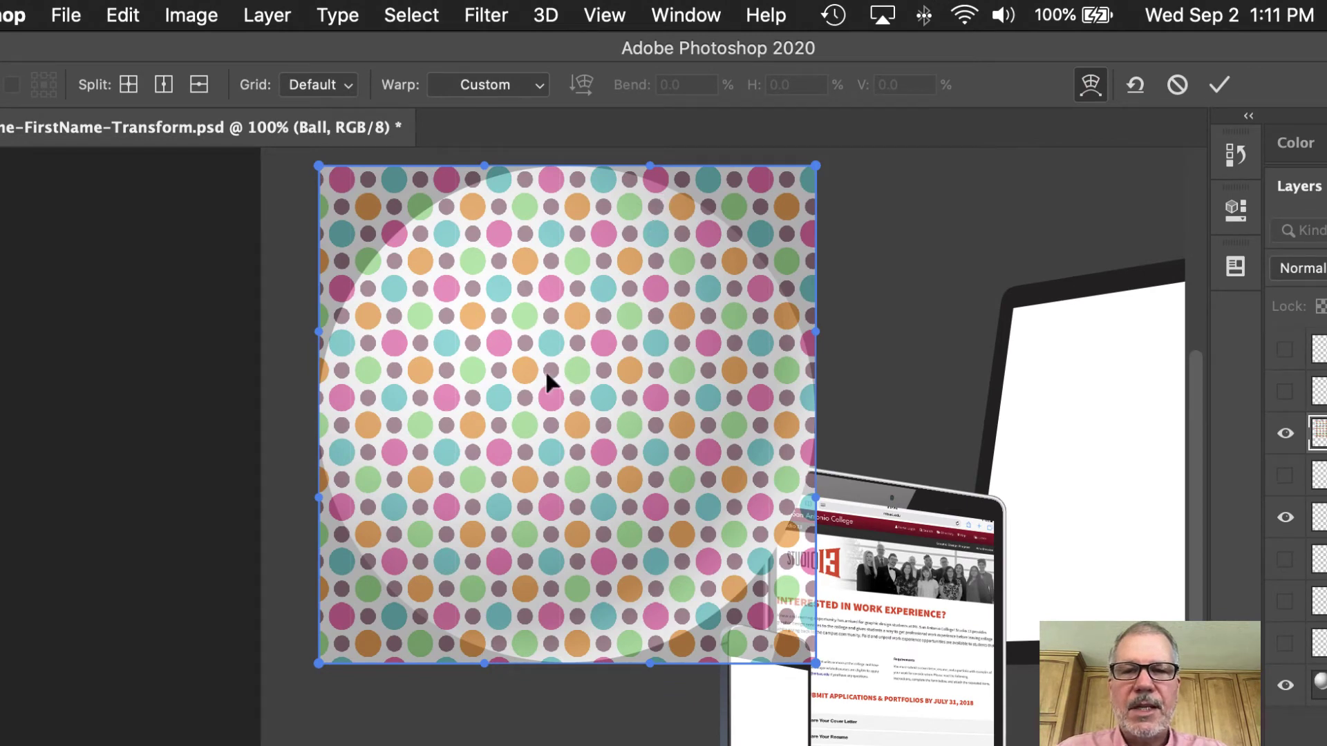
{"action": "left_click_drag", "start_coordinate": [453, 369], "coordinate": [211, 496]}
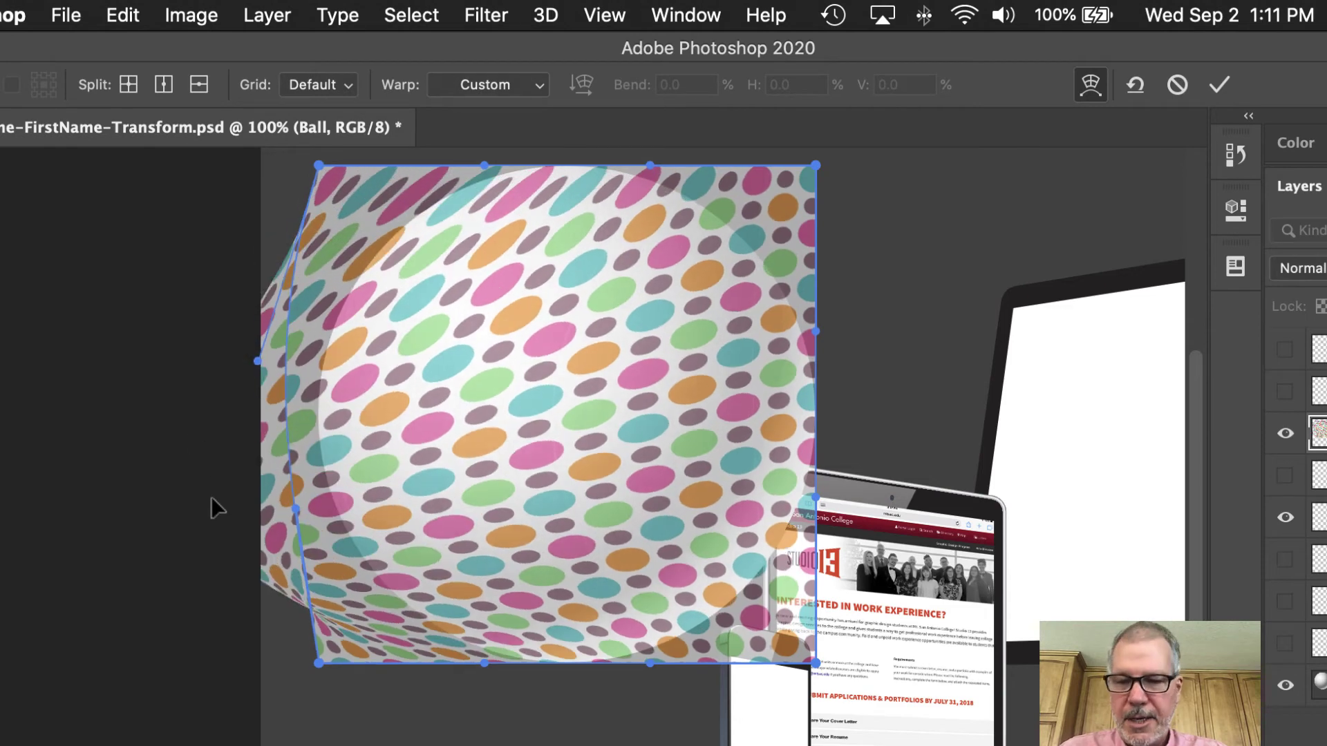
{"action": "key", "text": "super+z"}
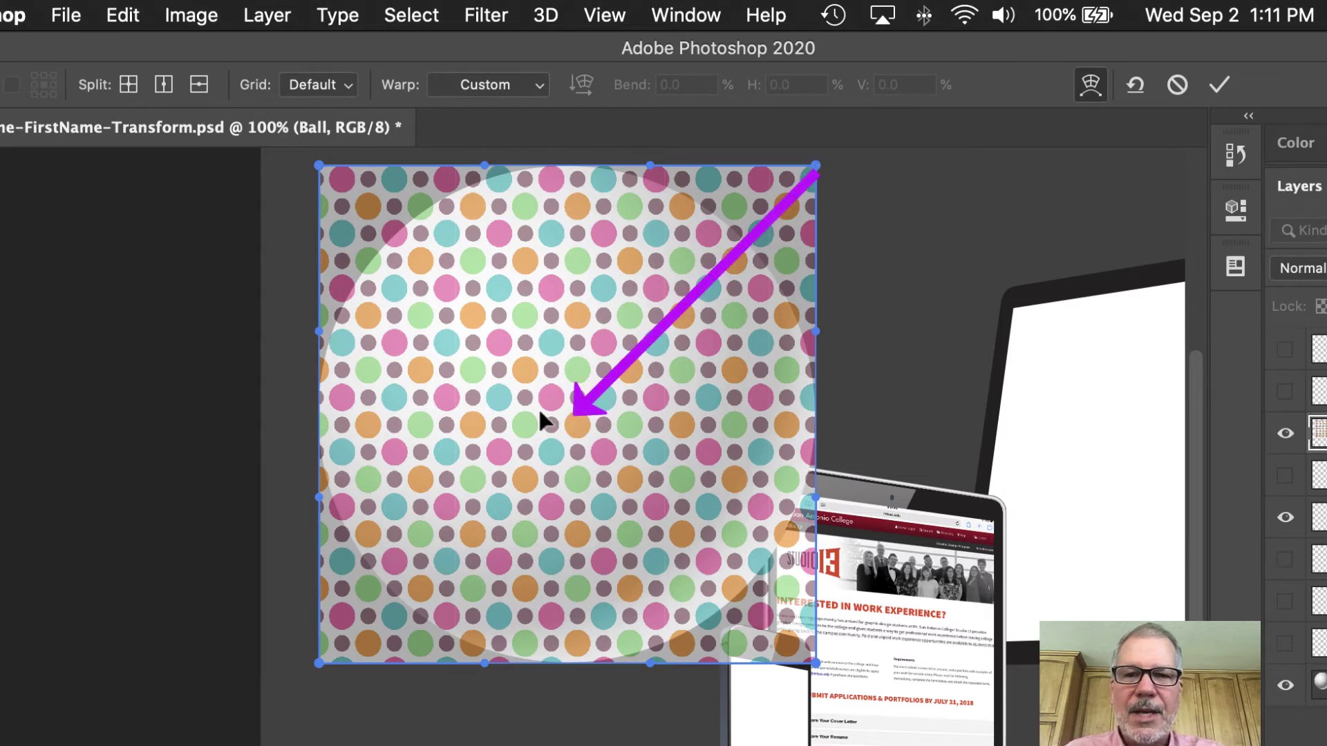
{"action": "left_click_drag", "start_coordinate": [816, 166], "coordinate": [756, 241]}
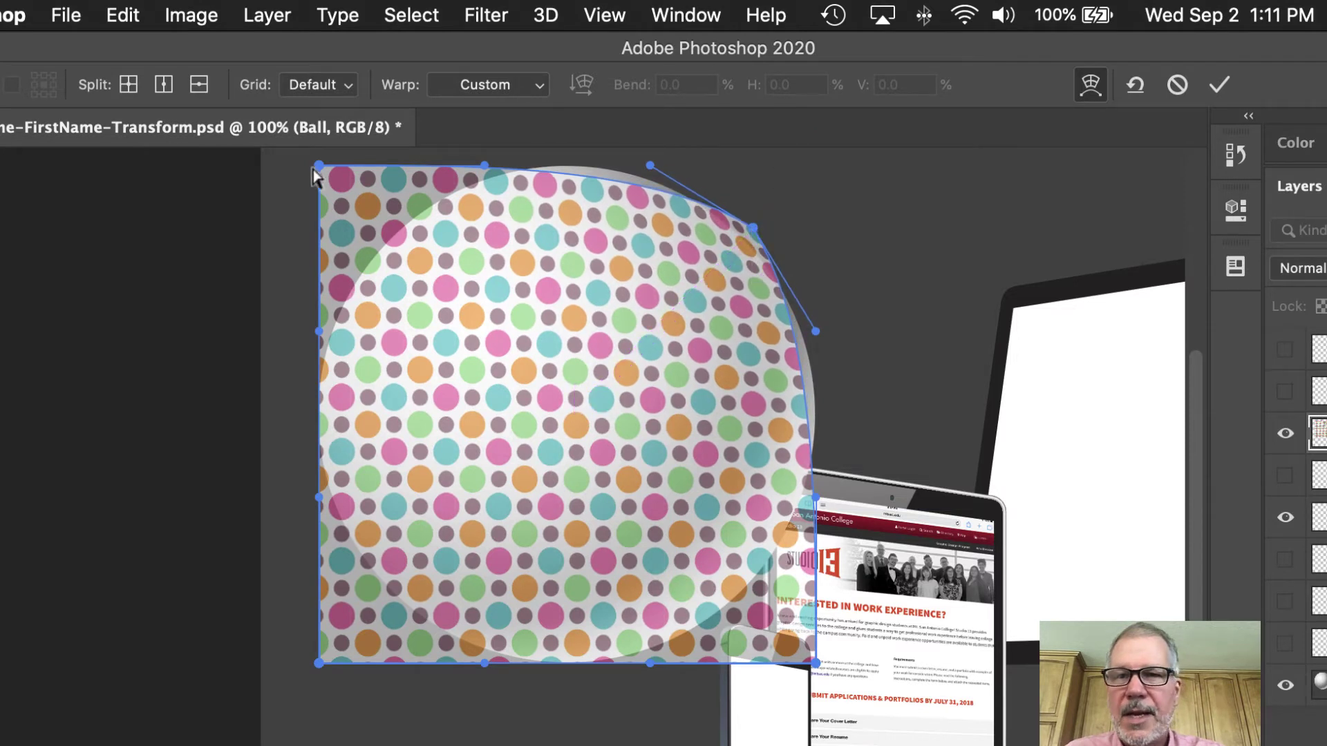
{"action": "left_click_drag", "start_coordinate": [318, 167], "coordinate": [380, 235]}
{"action": "left_click_drag", "start_coordinate": [319, 663], "coordinate": [379, 605]}
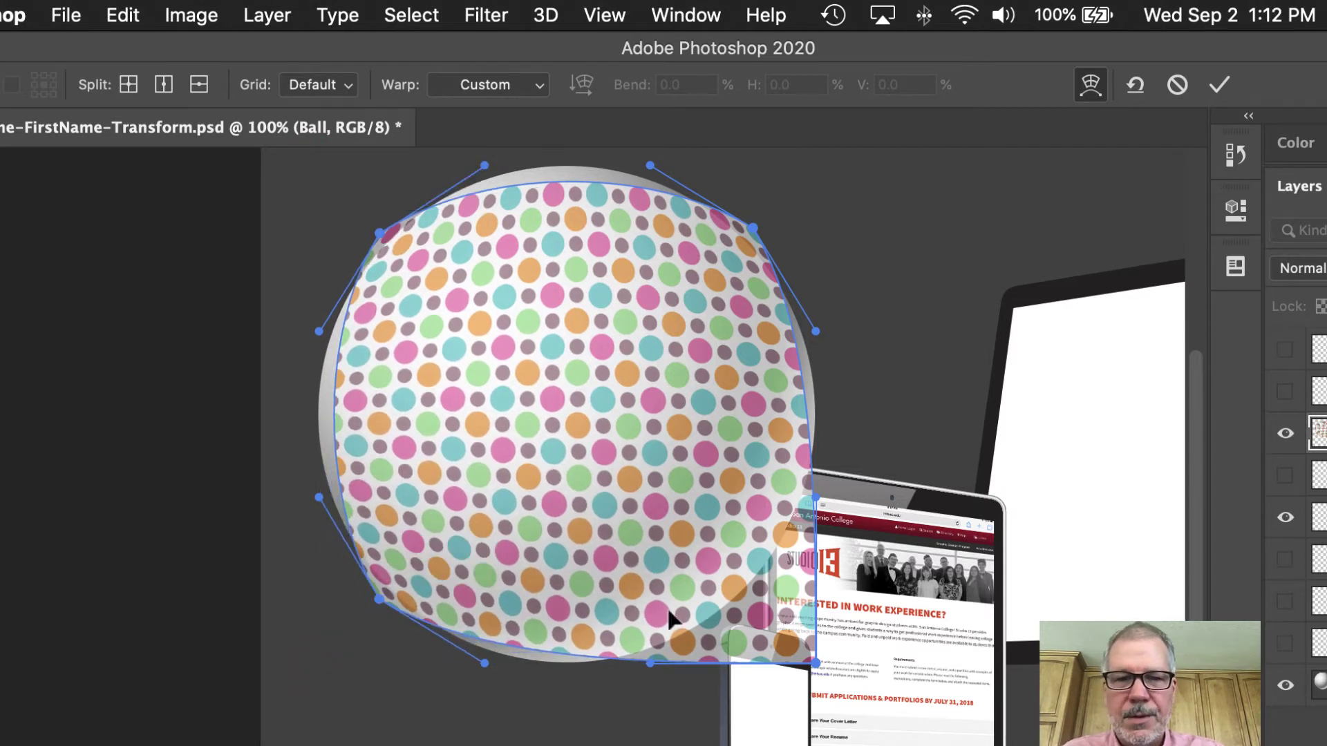
{"action": "left_click_drag", "start_coordinate": [816, 663], "coordinate": [746, 600]}
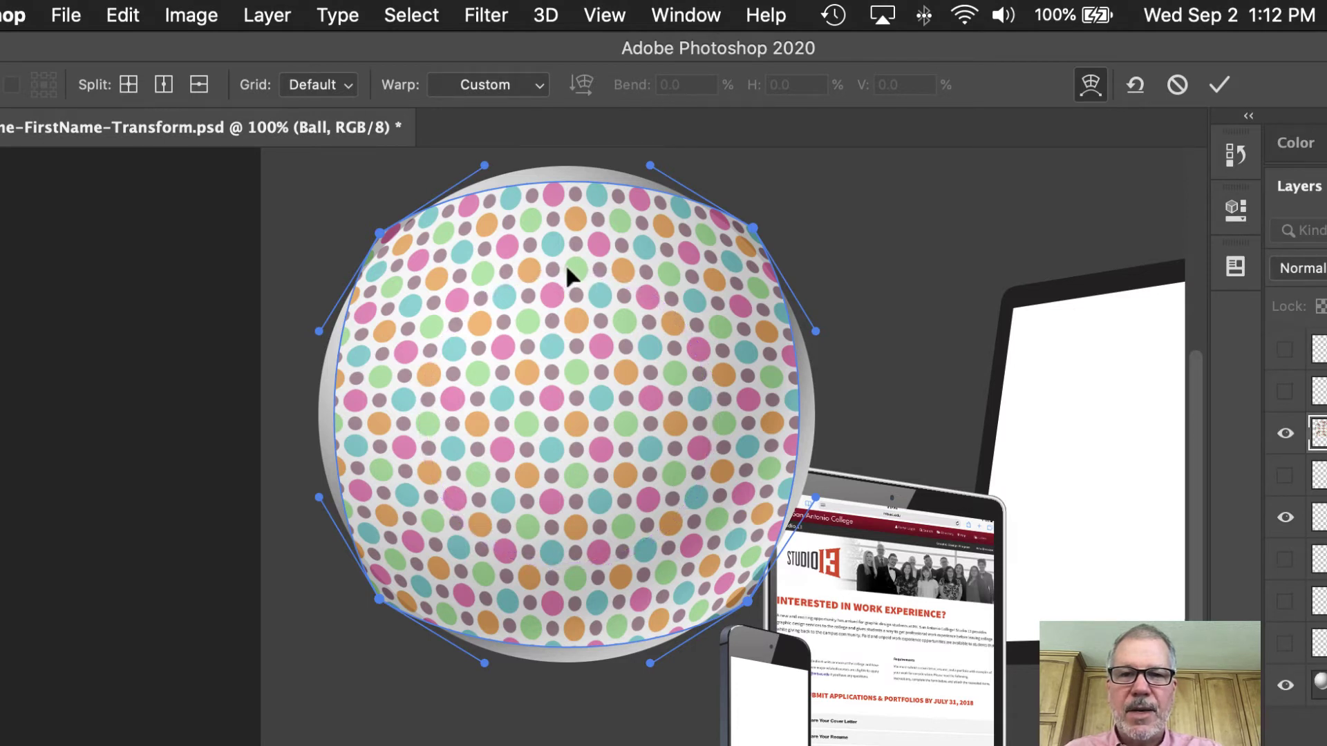
Bulge the warped pattern's top, sides and bottom out to the ball outline and commit the warp
{"action": "left_click_drag", "start_coordinate": [565, 272], "coordinate": [561, 237]}
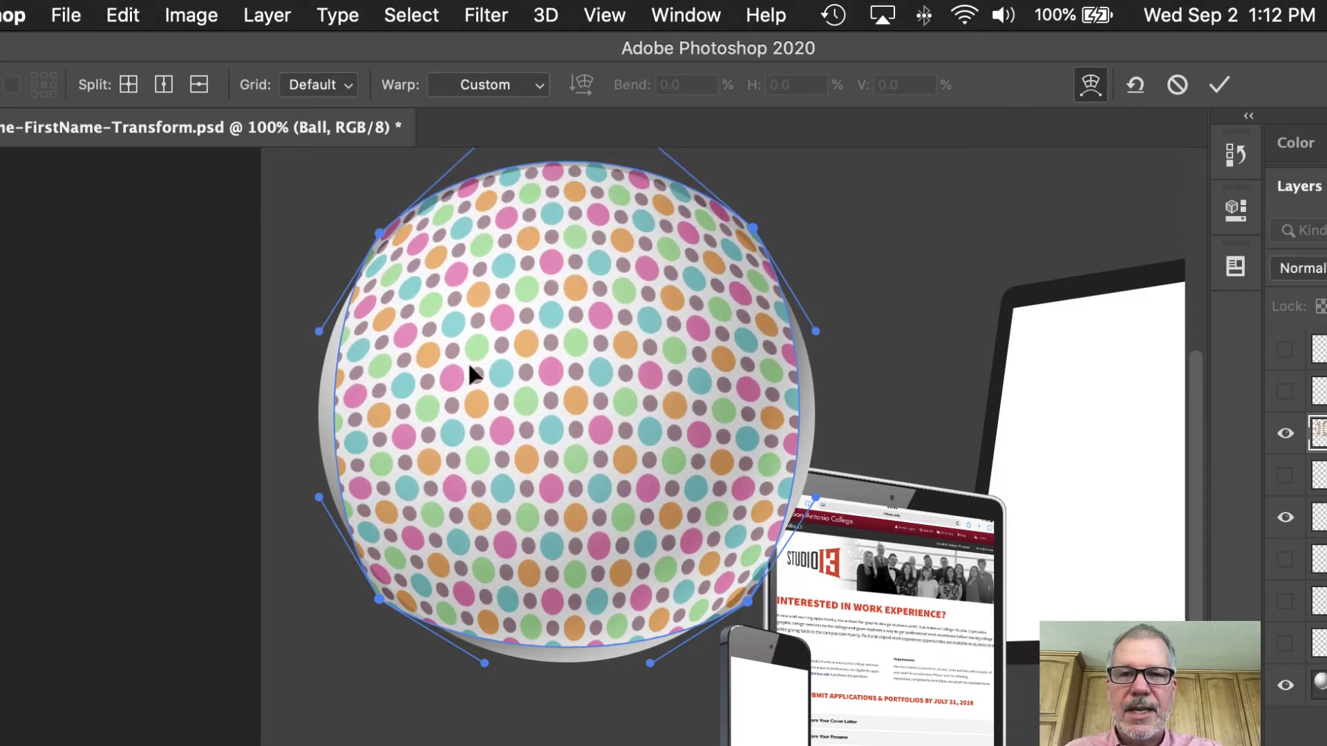
{"action": "left_click_drag", "start_coordinate": [465, 409], "coordinate": [381, 409]}
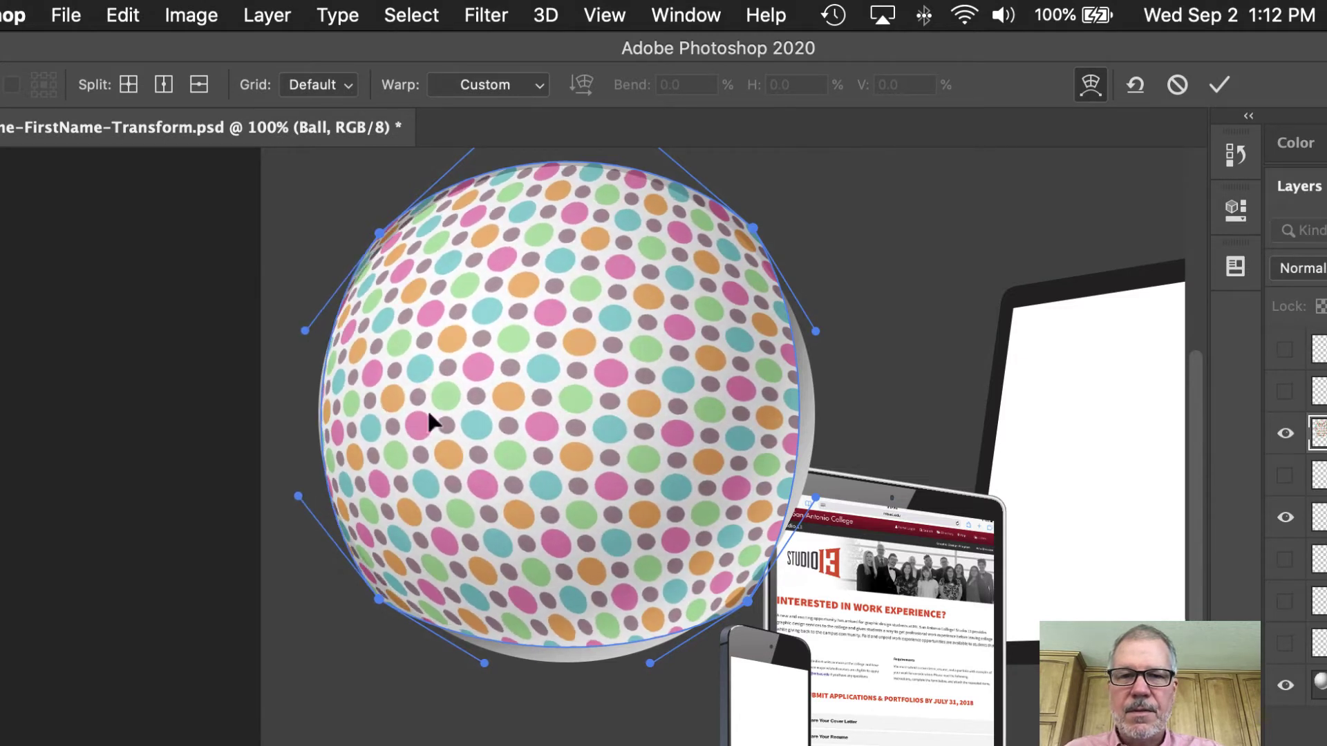
{"action": "left_click_drag", "start_coordinate": [684, 413], "coordinate": [716, 413]}
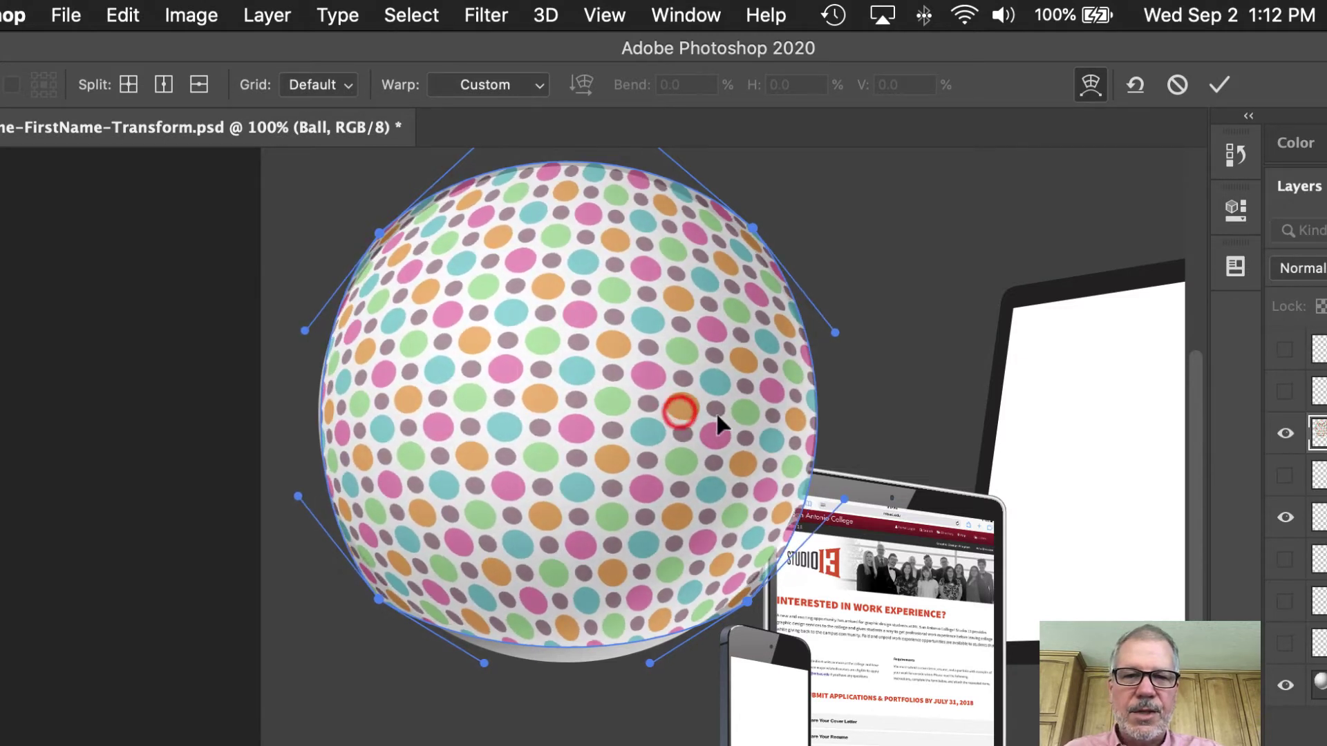
{"action": "left_click_drag", "start_coordinate": [551, 547], "coordinate": [556, 580]}
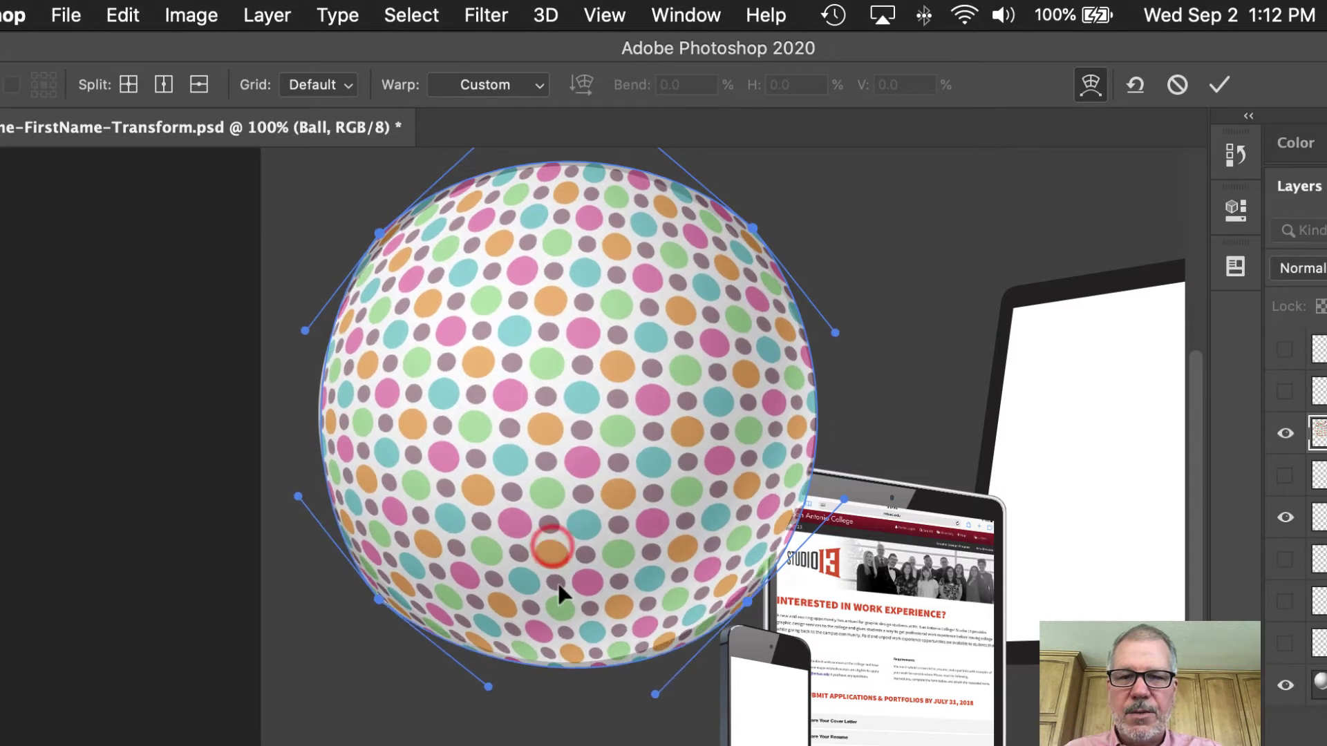
{"action": "left_click_drag", "start_coordinate": [594, 410], "coordinate": [607, 412]}
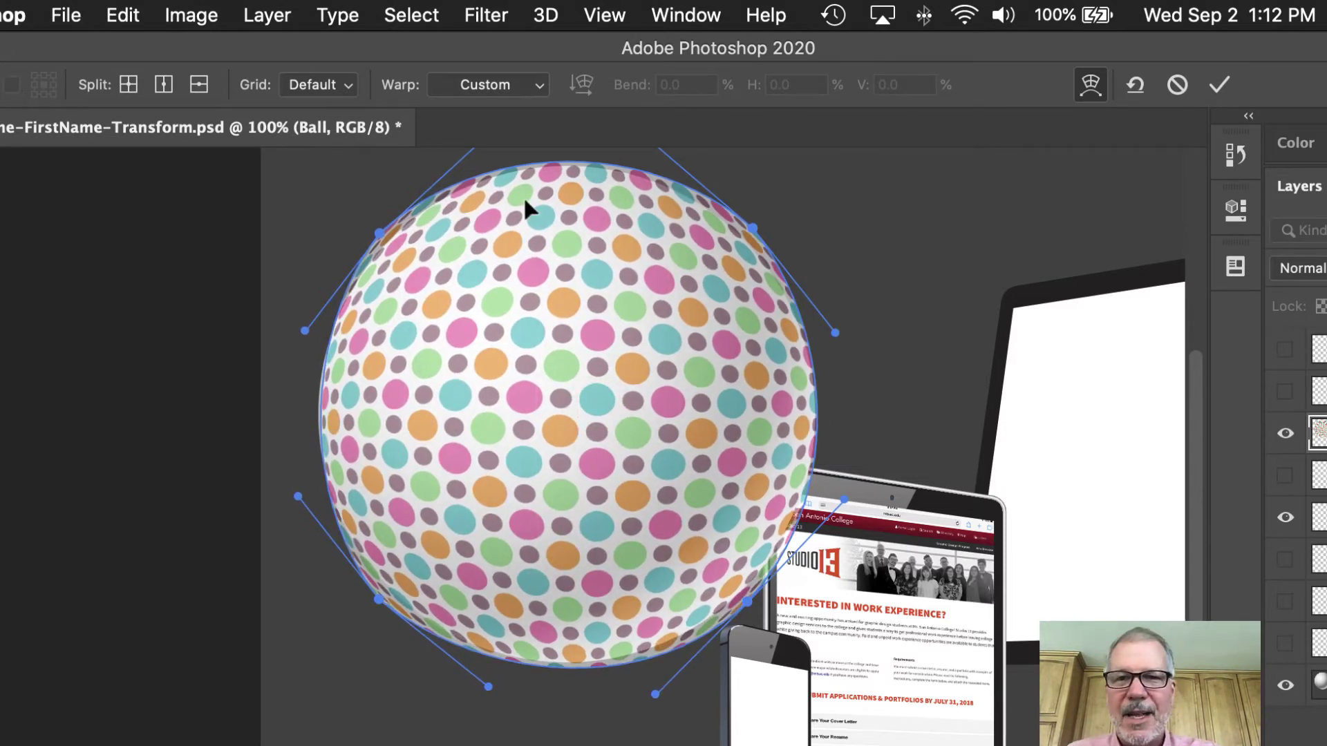
{"action": "mouse_move", "coordinate": [562, 222]}
{"action": "left_mouse_down"}
{"action": "mouse_move", "coordinate": [562, 237]}
{"action": "mouse_move", "coordinate": [563, 219]}
{"action": "left_mouse_up"}
{"action": "left_click_drag", "start_coordinate": [560, 164], "coordinate": [557, 161]}
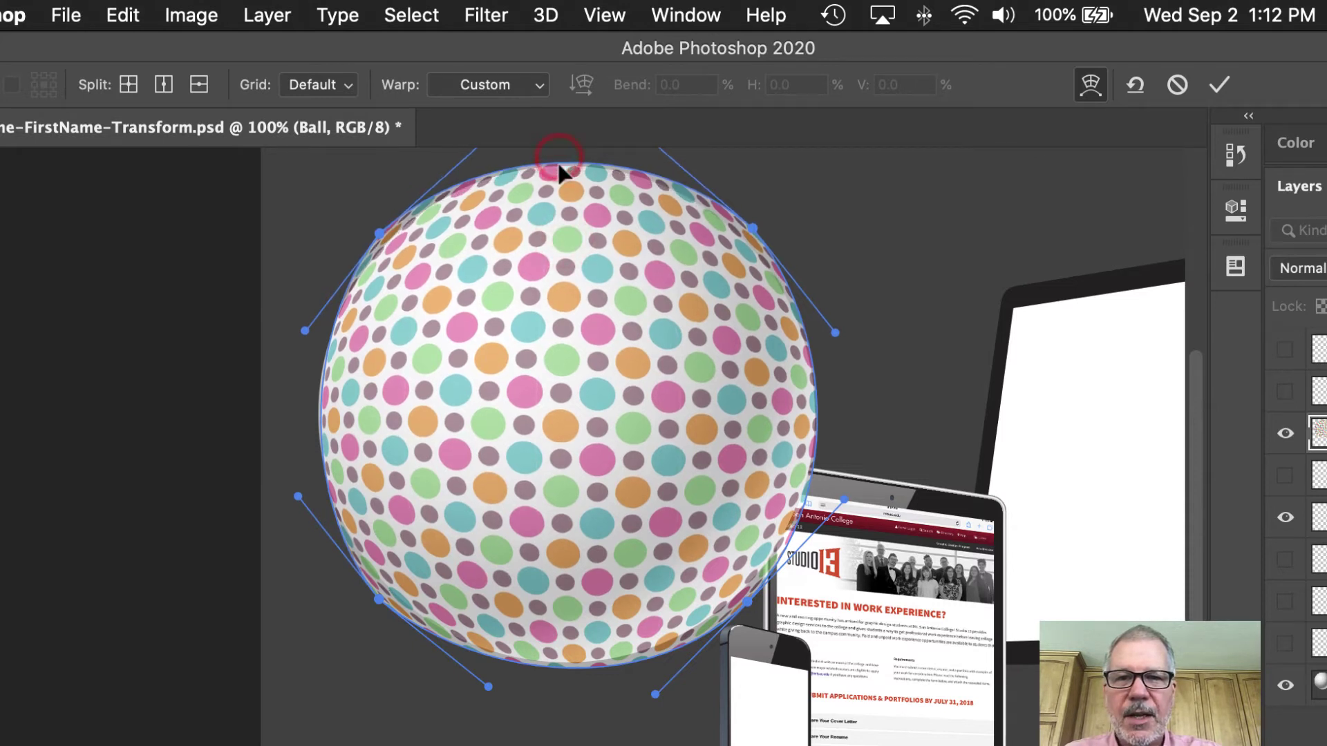
{"action": "left_click_drag", "start_coordinate": [325, 423], "coordinate": [317, 423]}
{"action": "left_click_drag", "start_coordinate": [795, 418], "coordinate": [805, 415]}
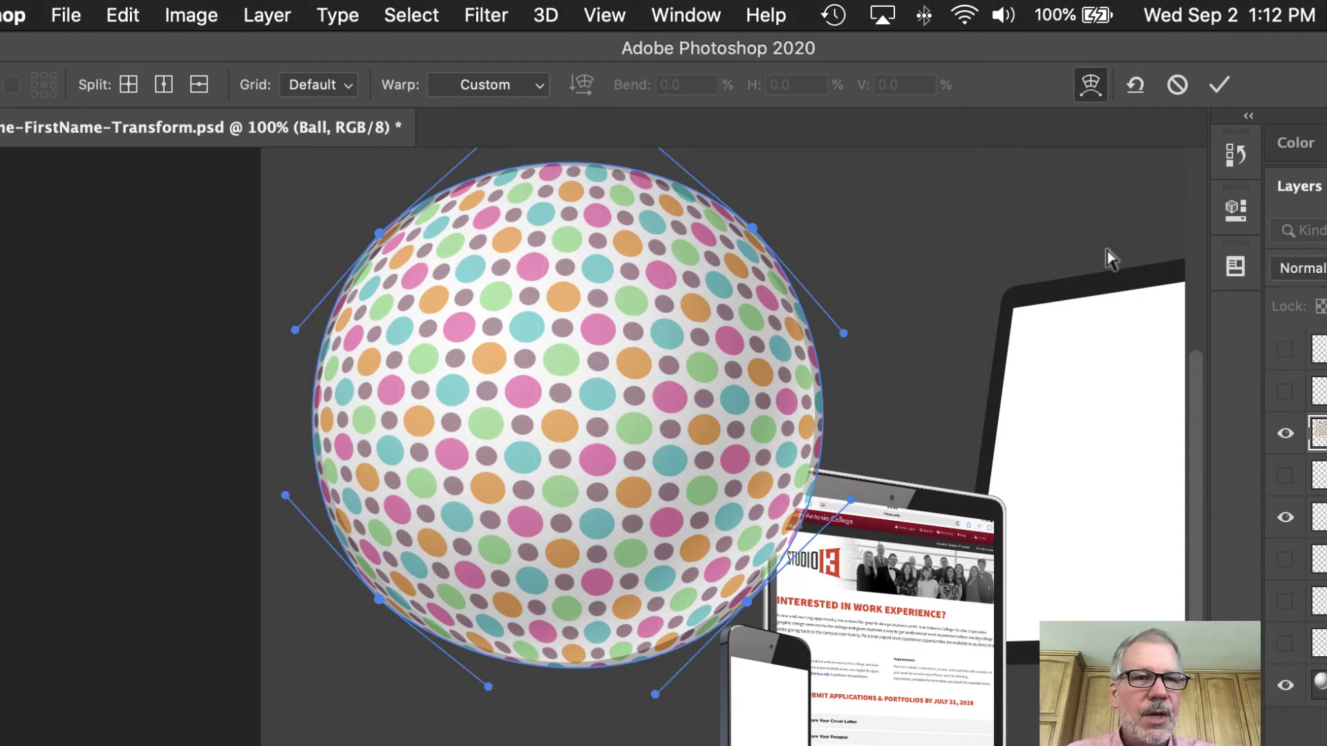
{"action": "left_click", "coordinate": [1220, 86]}
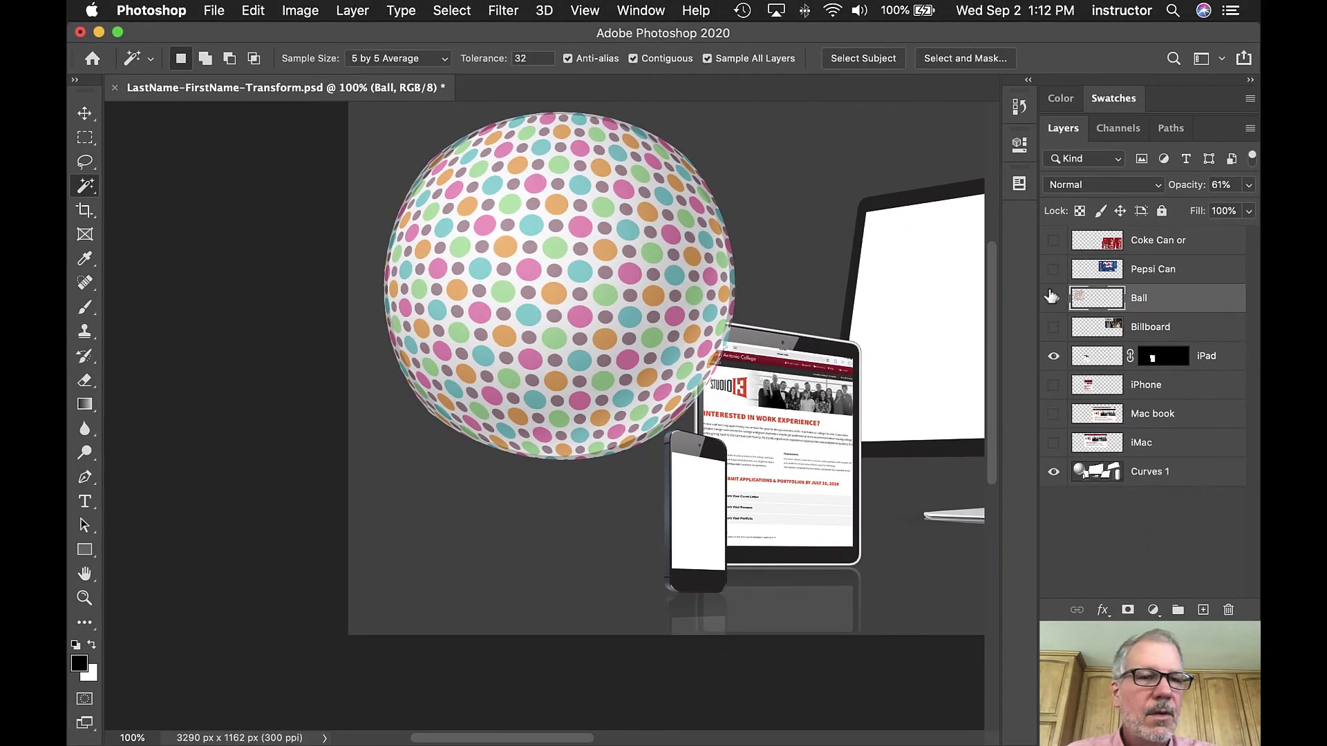
Set the Ball layer to 100% opacity with Multiply blending, then hide it
{"action": "left_click_drag", "start_coordinate": [1184, 191], "coordinate": [1254, 185]}
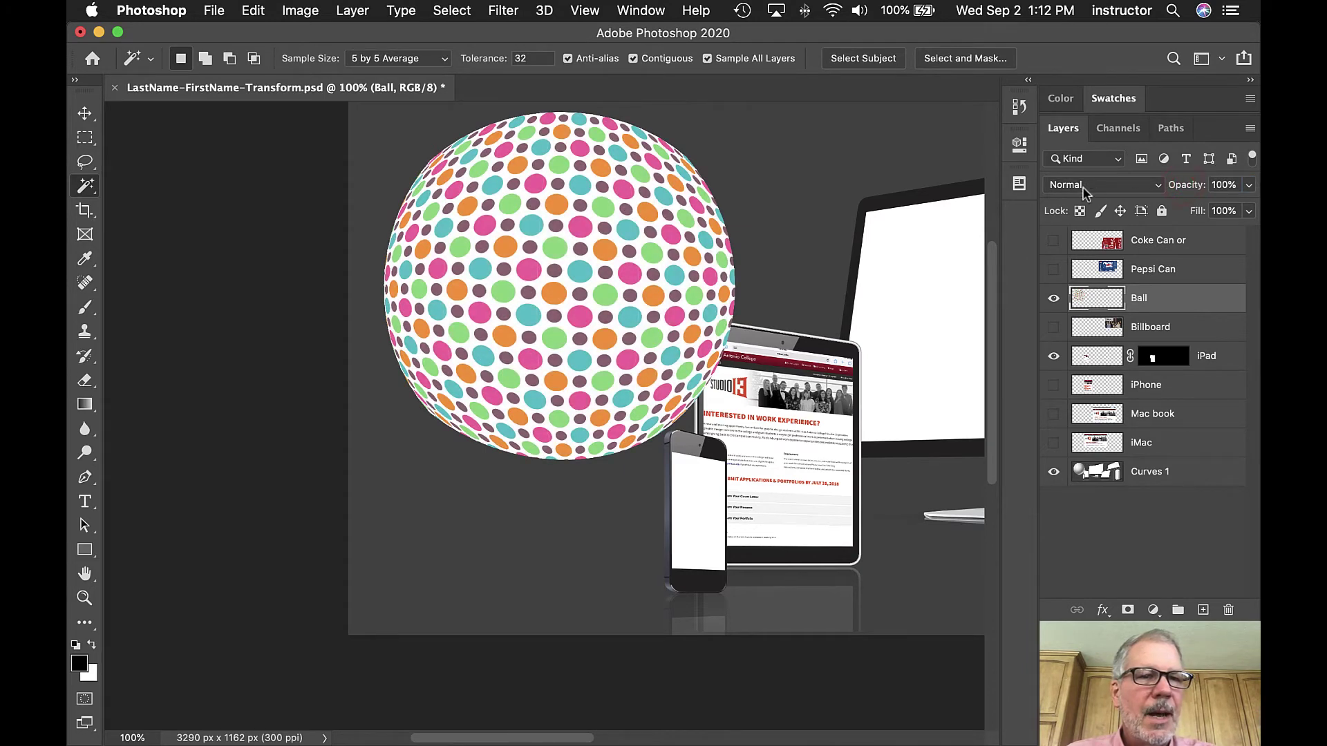
{"action": "left_click", "coordinate": [1109, 186]}
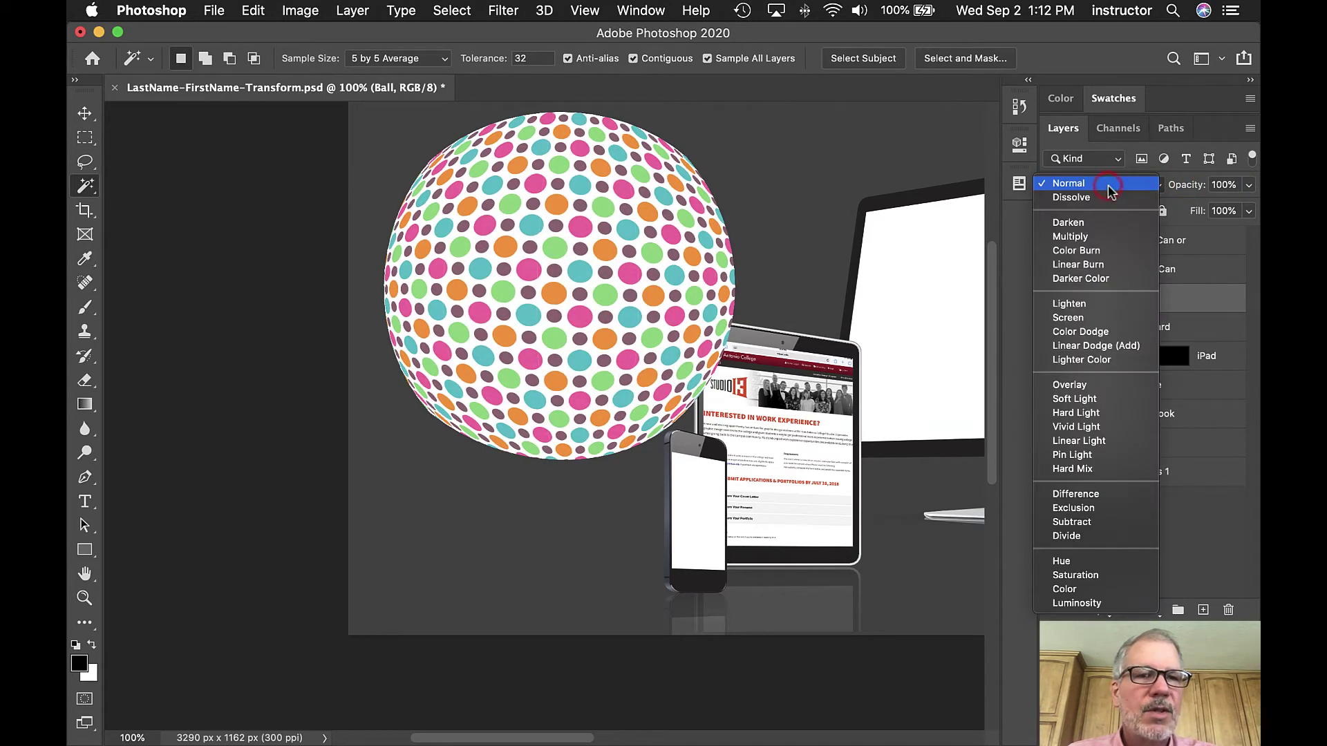
{"action": "left_click", "coordinate": [1105, 238]}
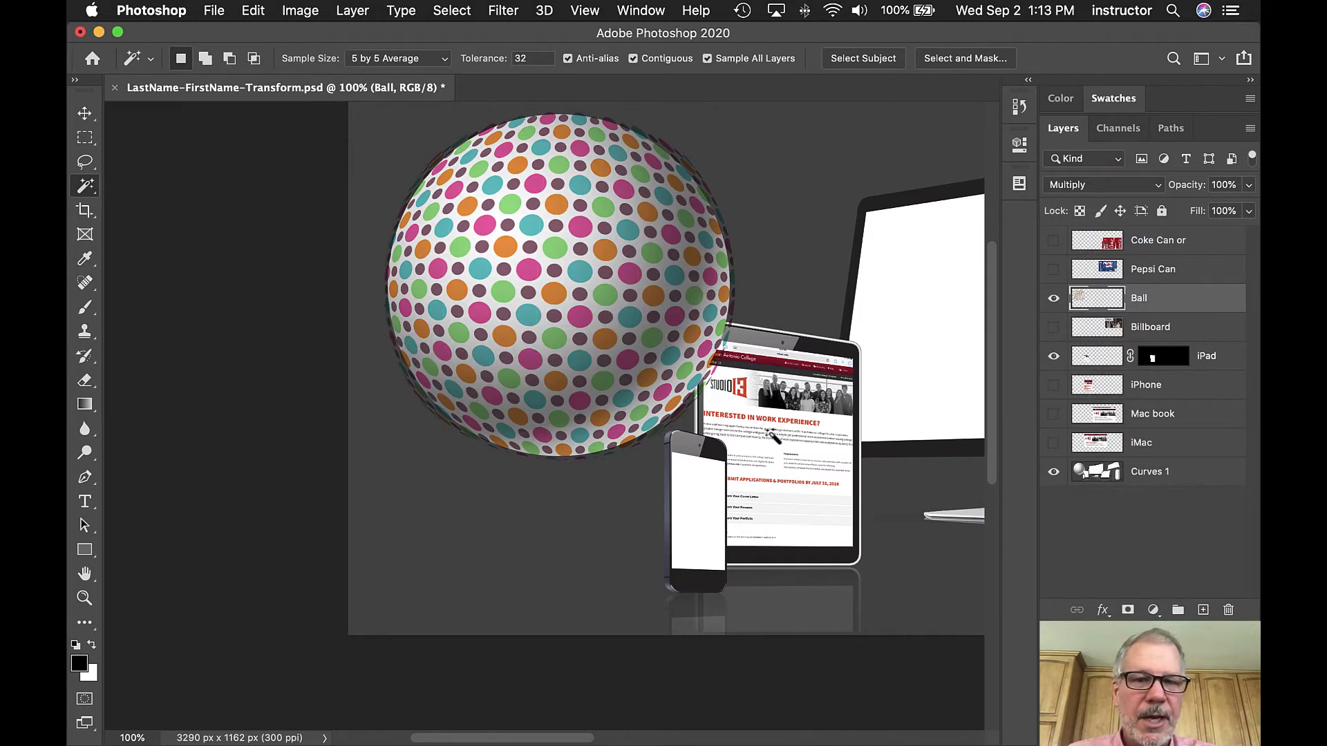
{"action": "key", "text": "super+equal"}
{"action": "key", "text": "super+equal"}
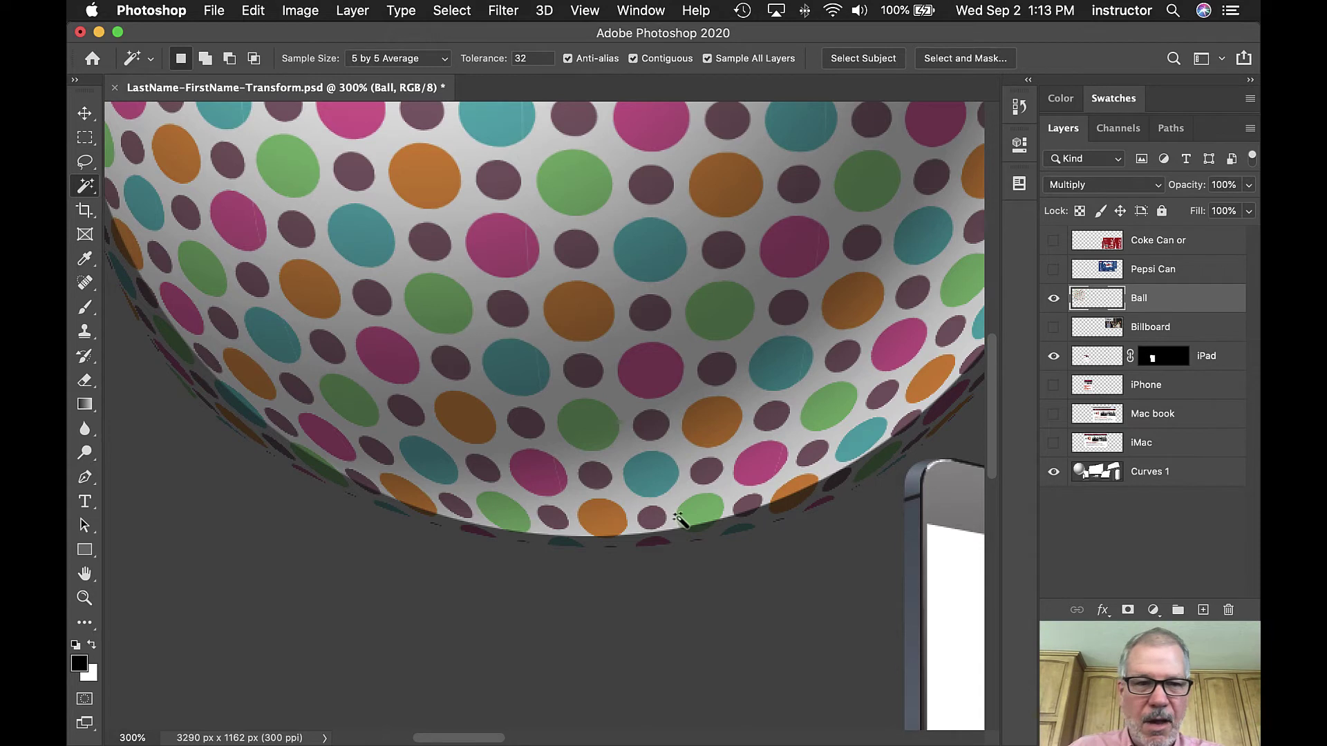
{"action": "left_click", "coordinate": [1053, 300]}
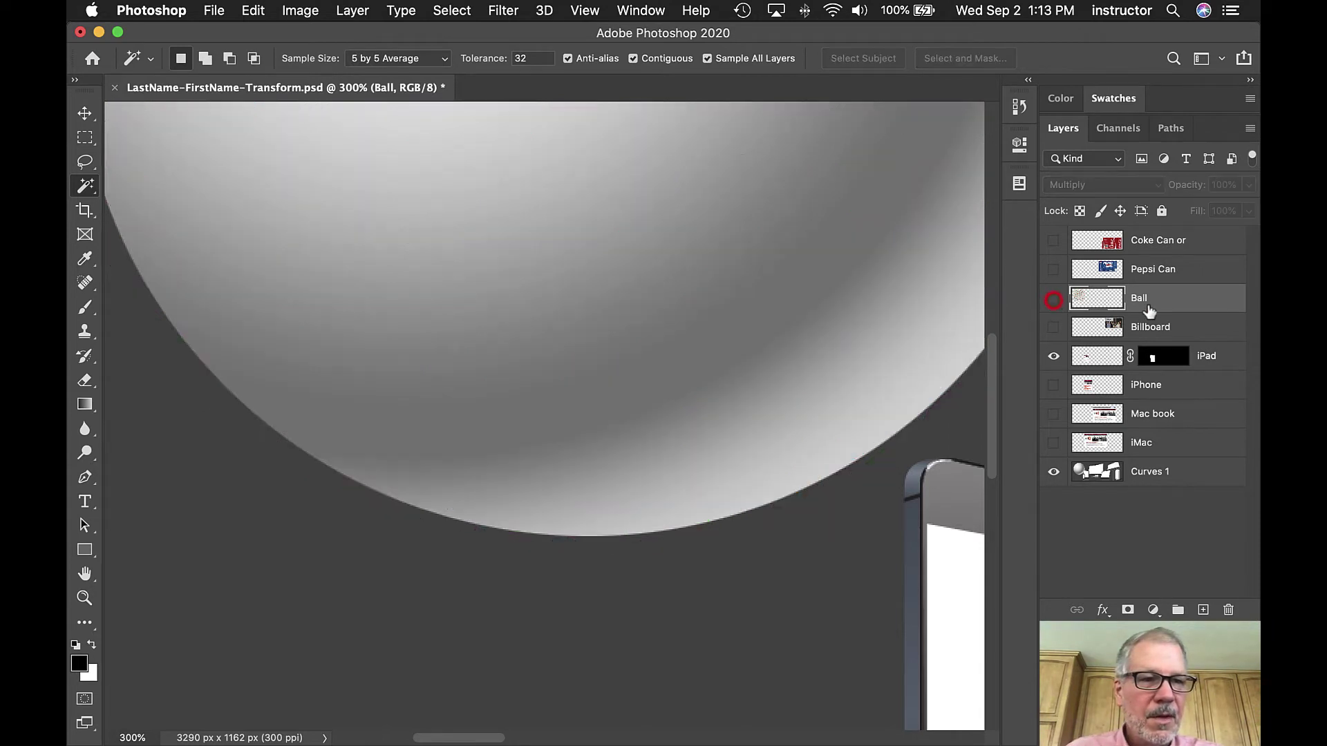
Quick-select the whole grey sphere with Sample All Layers turned on
{"action": "right_click", "coordinate": [85, 190]}
{"action": "left_click", "coordinate": [165, 184]}
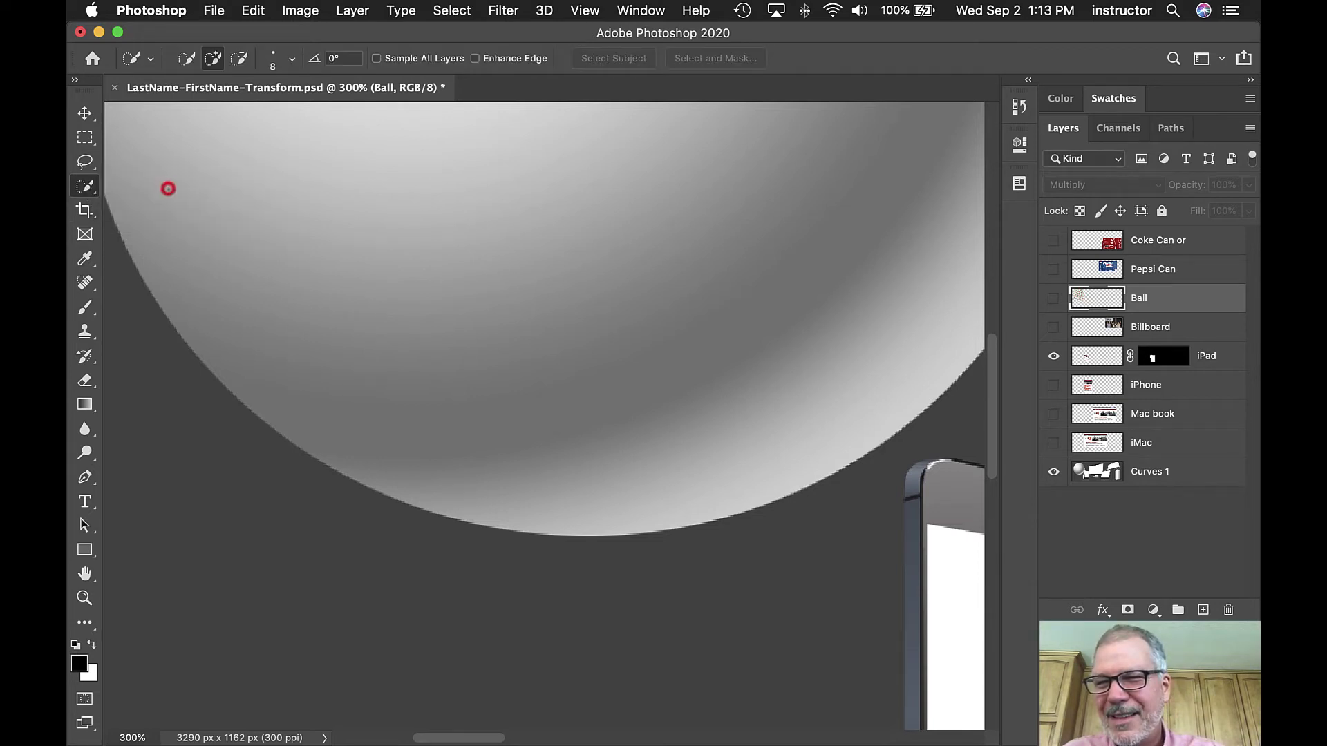
{"action": "key", "text": "super+minus"}
{"action": "key", "text": "super+minus"}
{"action": "key", "text": "super+minus"}
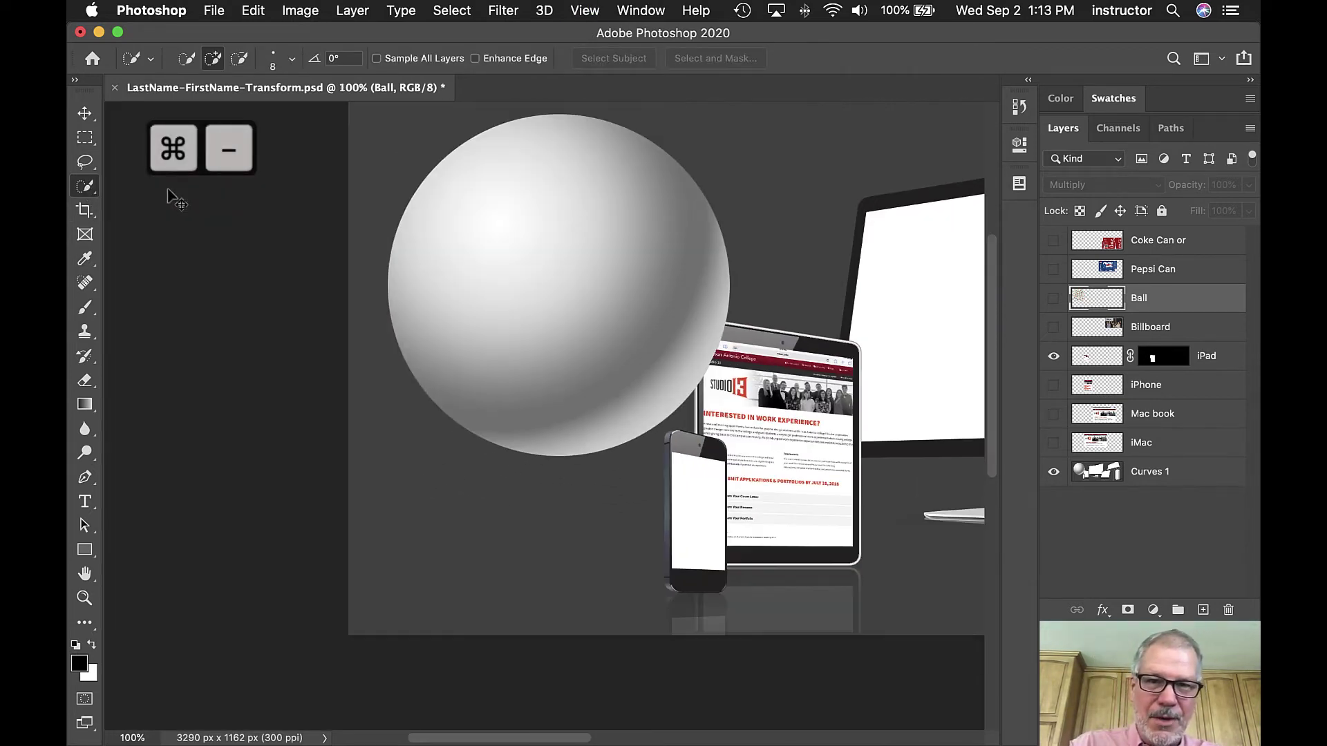
{"action": "left_click_drag", "start_coordinate": [513, 239], "coordinate": [586, 316]}
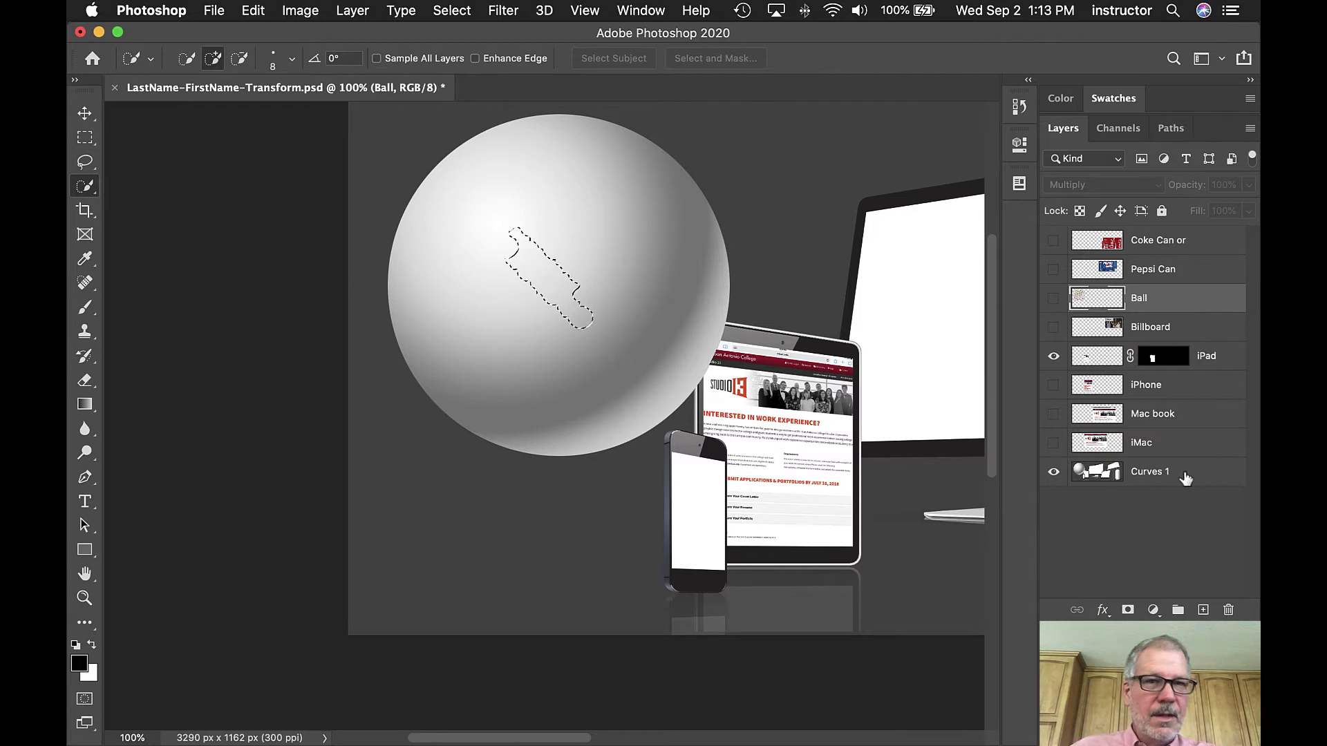
{"action": "left_click", "coordinate": [377, 59]}
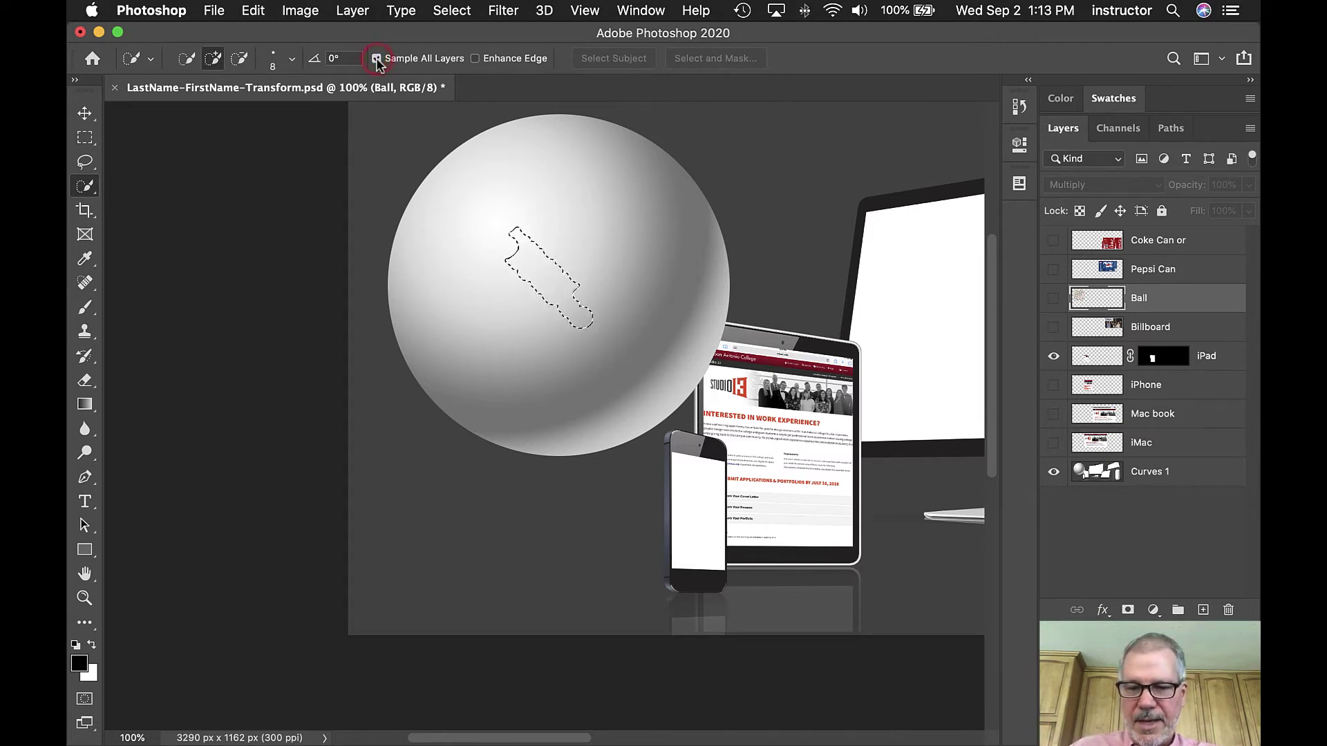
{"action": "key", "text": "super+d"}
{"action": "mouse_move", "coordinate": [532, 253]}
{"action": "left_mouse_down"}
{"action": "mouse_move", "coordinate": [517, 231]}
{"action": "mouse_move", "coordinate": [578, 311]}
{"action": "left_mouse_up"}
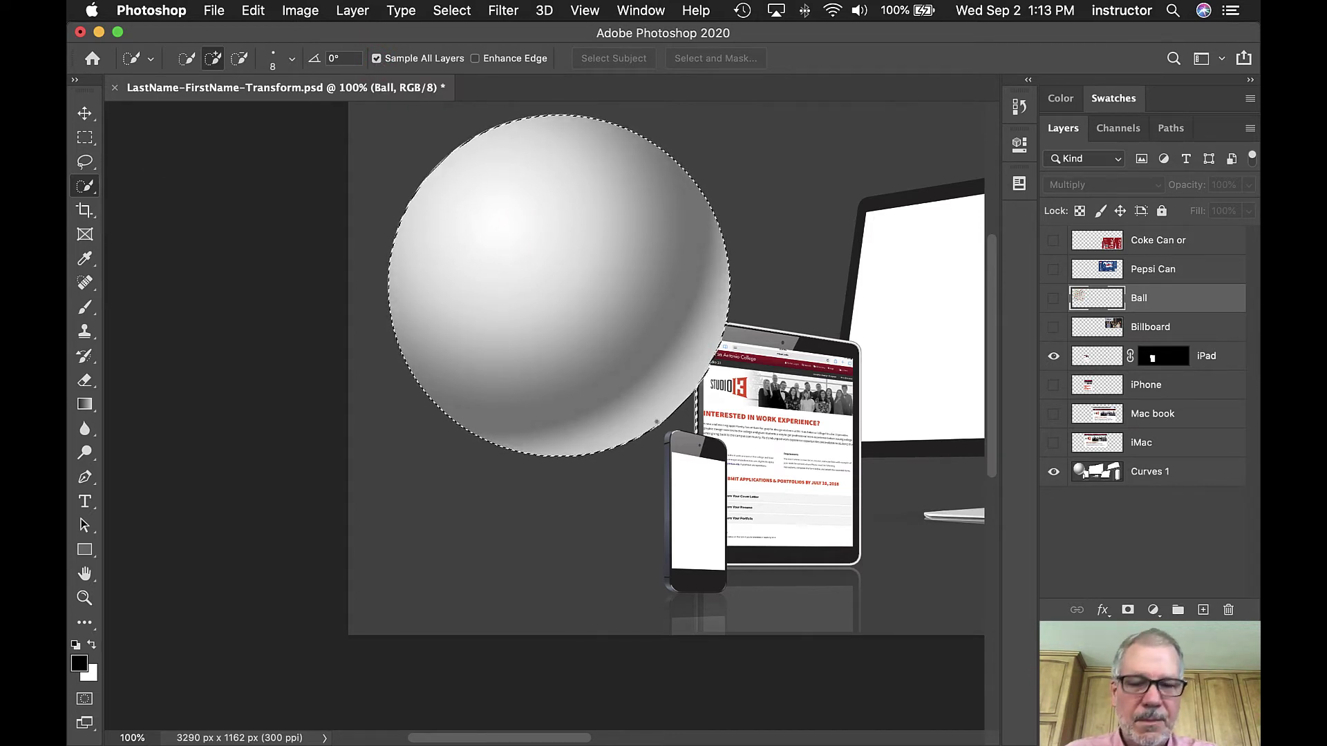
Trim the tablet edge from the selection, then show the Ball layer and mask it to the sphere
{"action": "left_click", "coordinate": [701, 427]}
{"action": "left_click", "coordinate": [701, 427]}
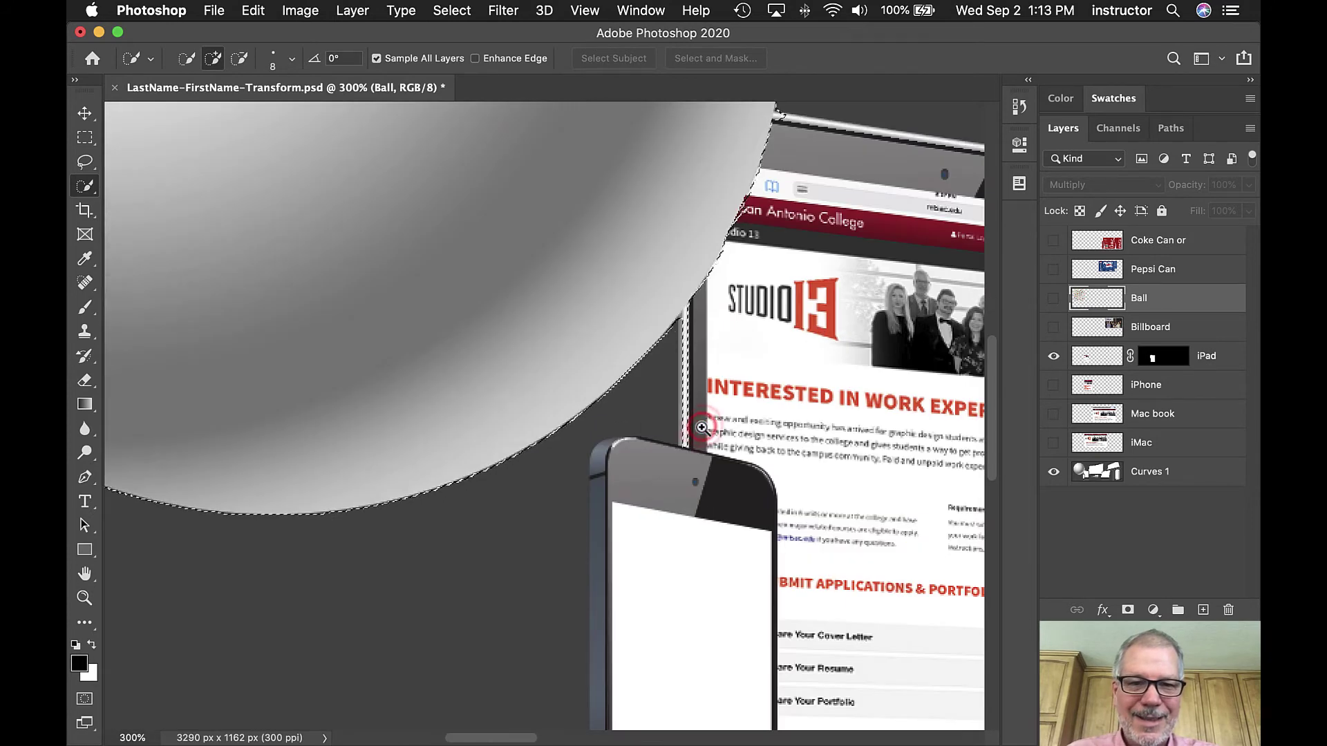
{"action": "left_click", "coordinate": [701, 427]}
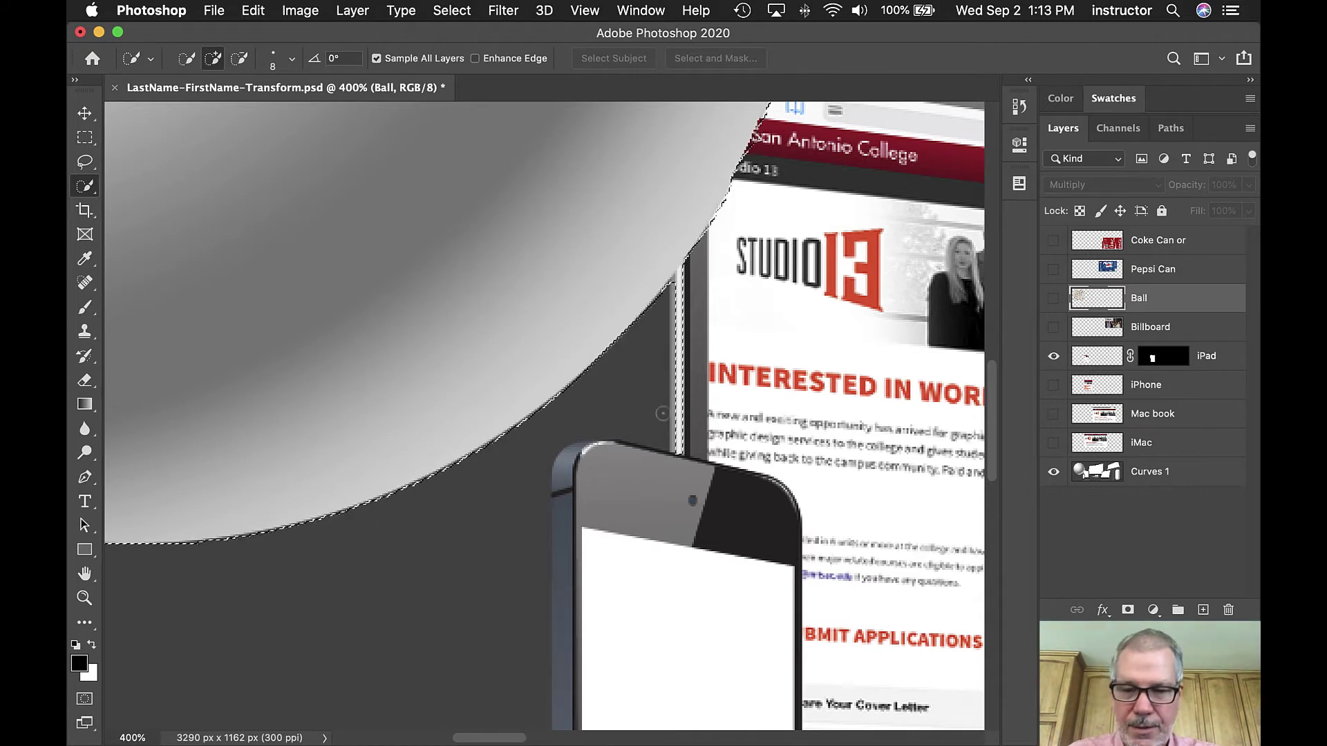
{"action": "left_click", "coordinate": [679, 450], "text": "alt"}
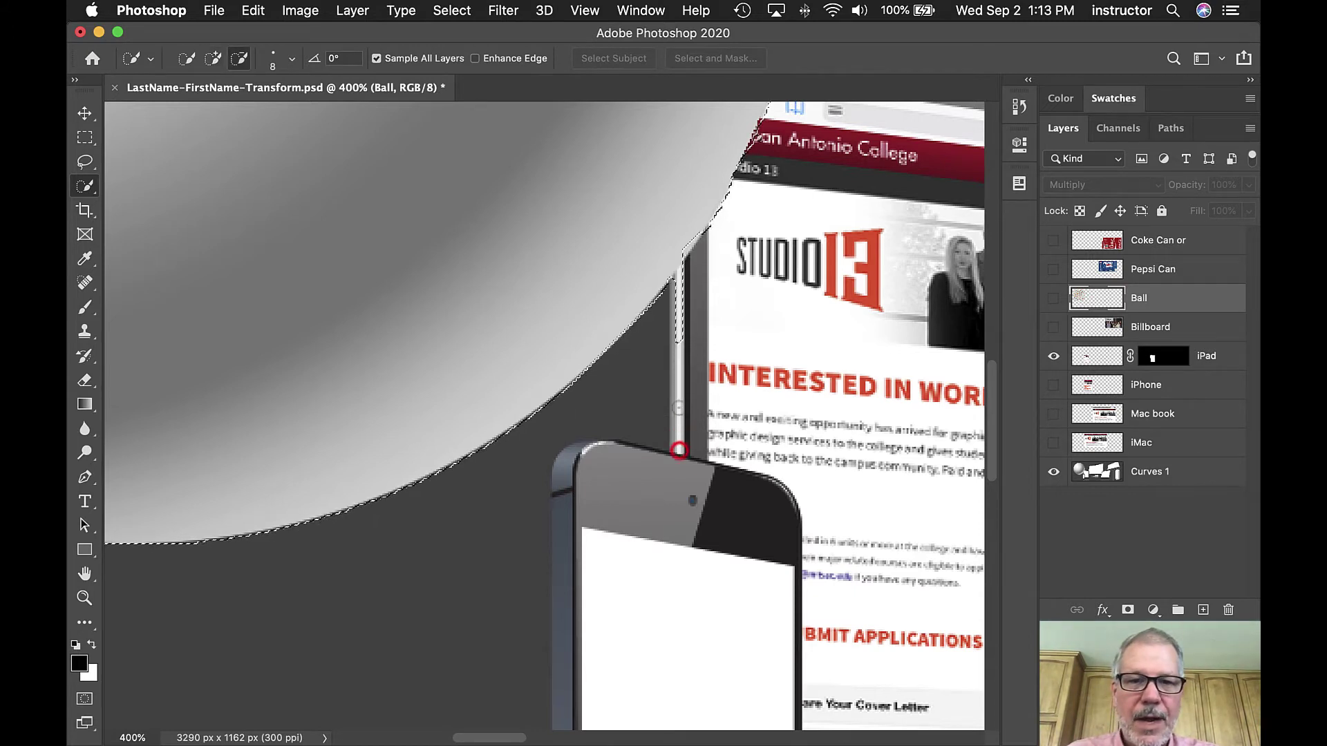
{"action": "left_click", "coordinate": [675, 285], "text": "alt"}
{"action": "key", "text": "super+minus"}
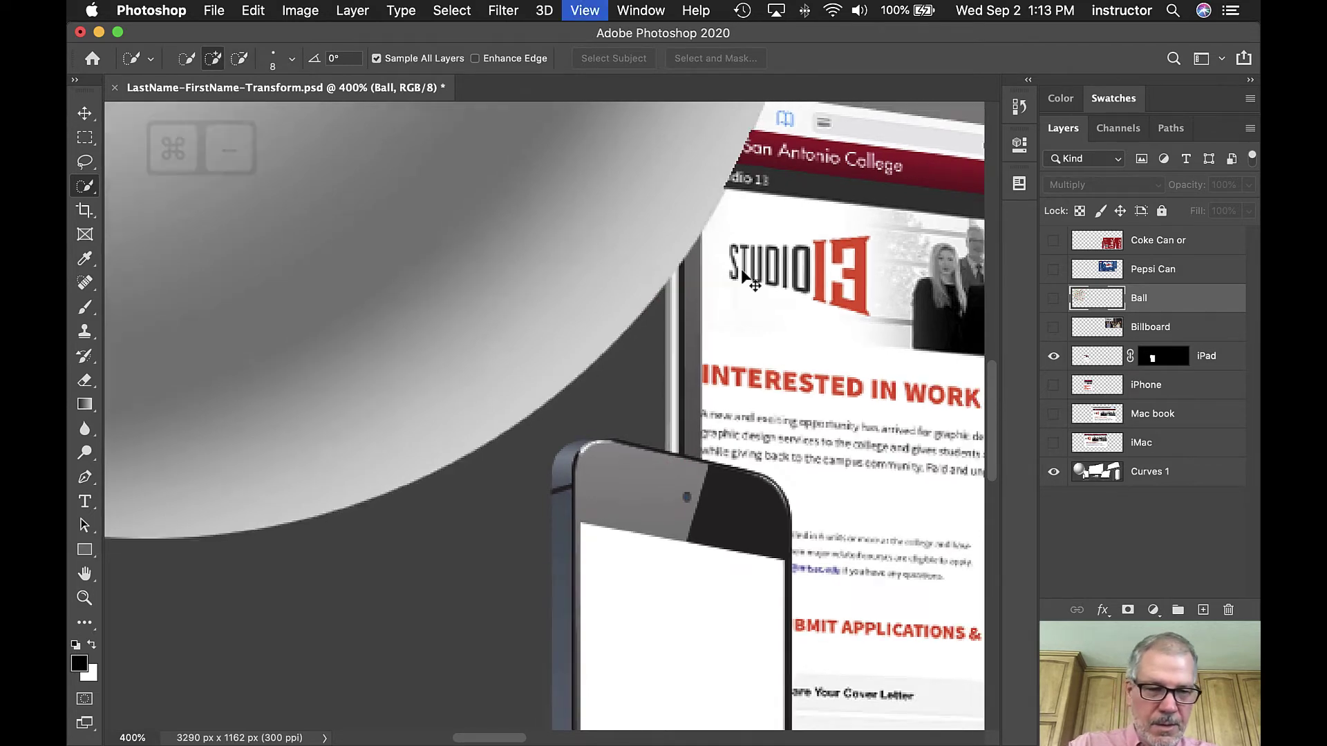
{"action": "key", "text": "super+minus"}
{"action": "left_click_drag", "start_coordinate": [493, 300], "coordinate": [607, 364]}
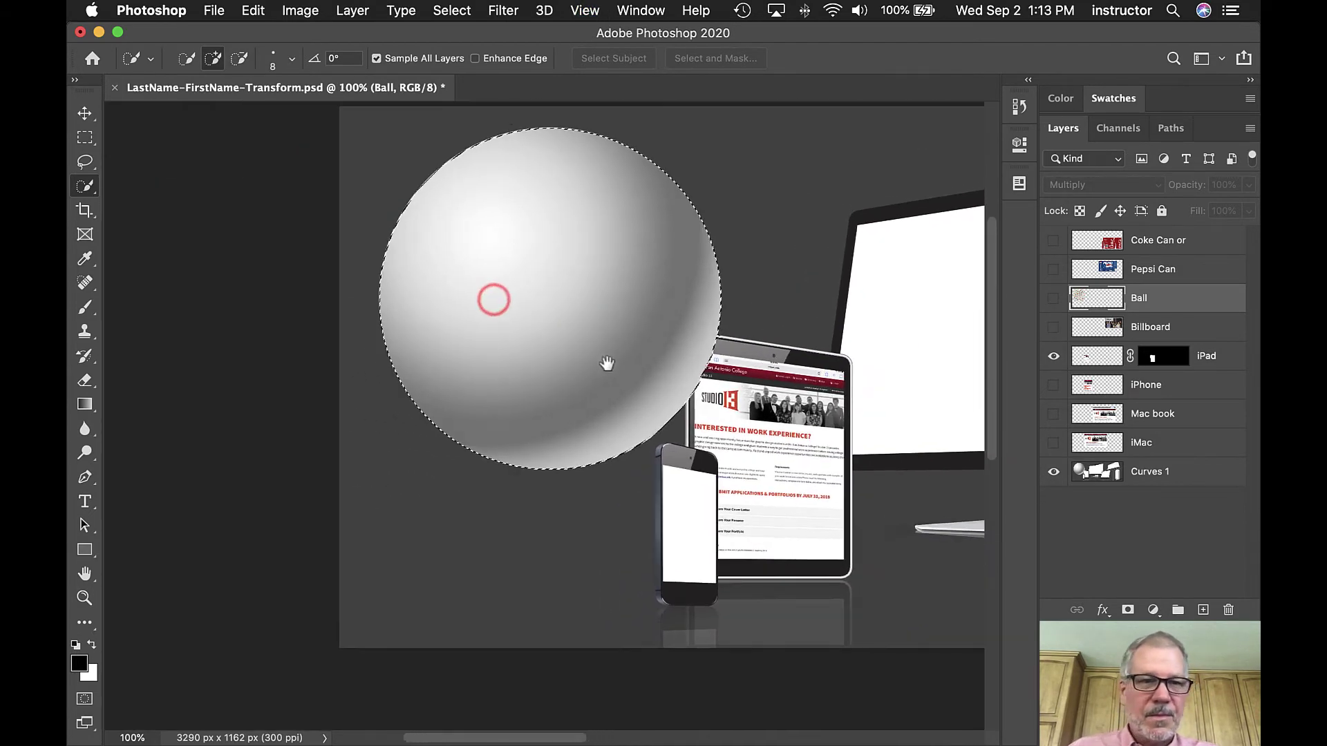
{"action": "left_click", "coordinate": [1052, 298]}
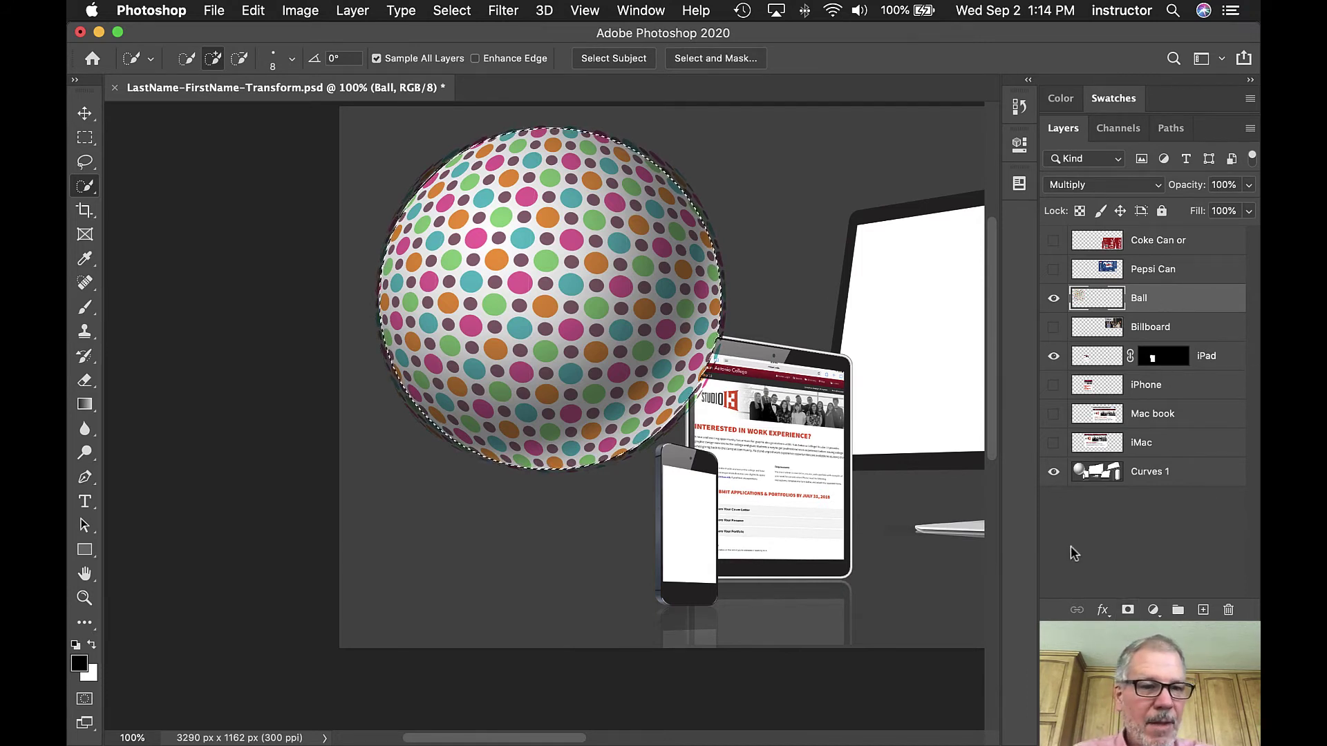
{"action": "left_click", "coordinate": [1127, 610]}
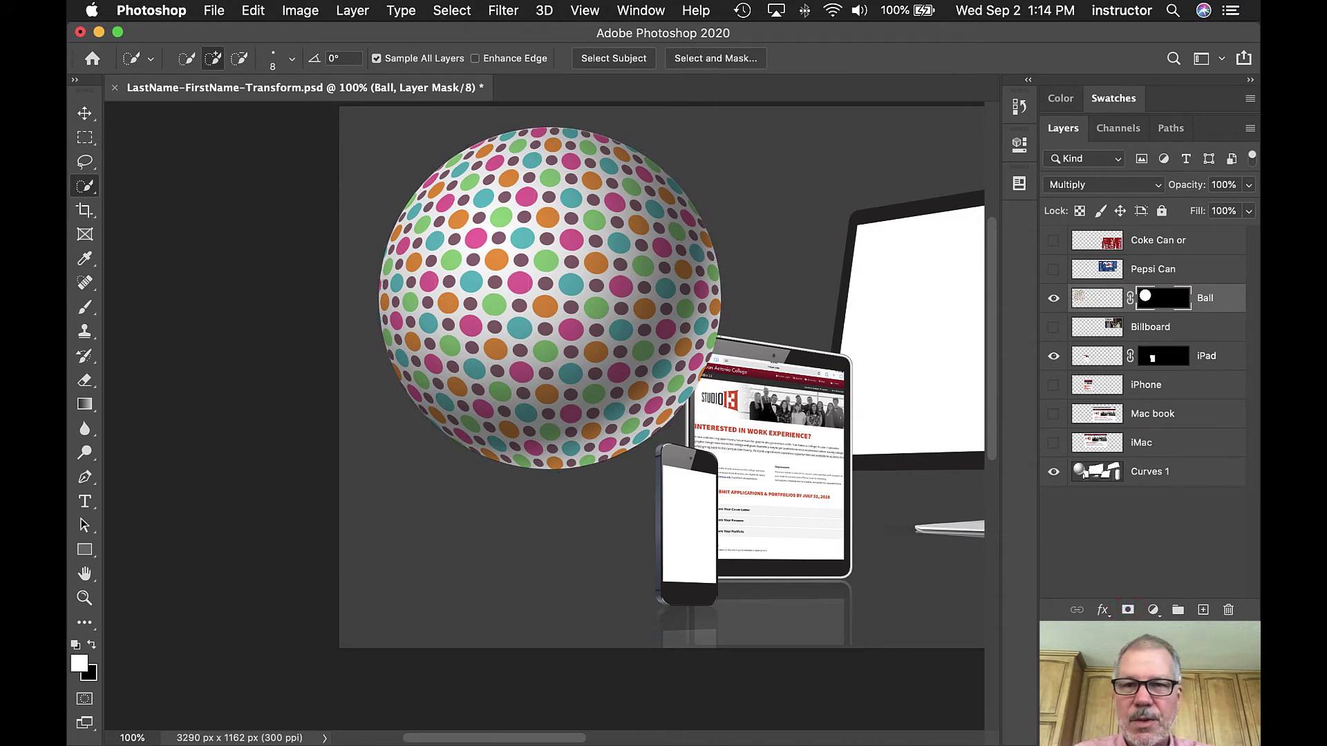
Show the Pepsi Can label layer instead of the Coke label and make it active
{"action": "left_click_drag", "start_coordinate": [933, 455], "coordinate": [706, 394]}
{"action": "left_click_drag", "start_coordinate": [883, 399], "coordinate": [541, 420]}
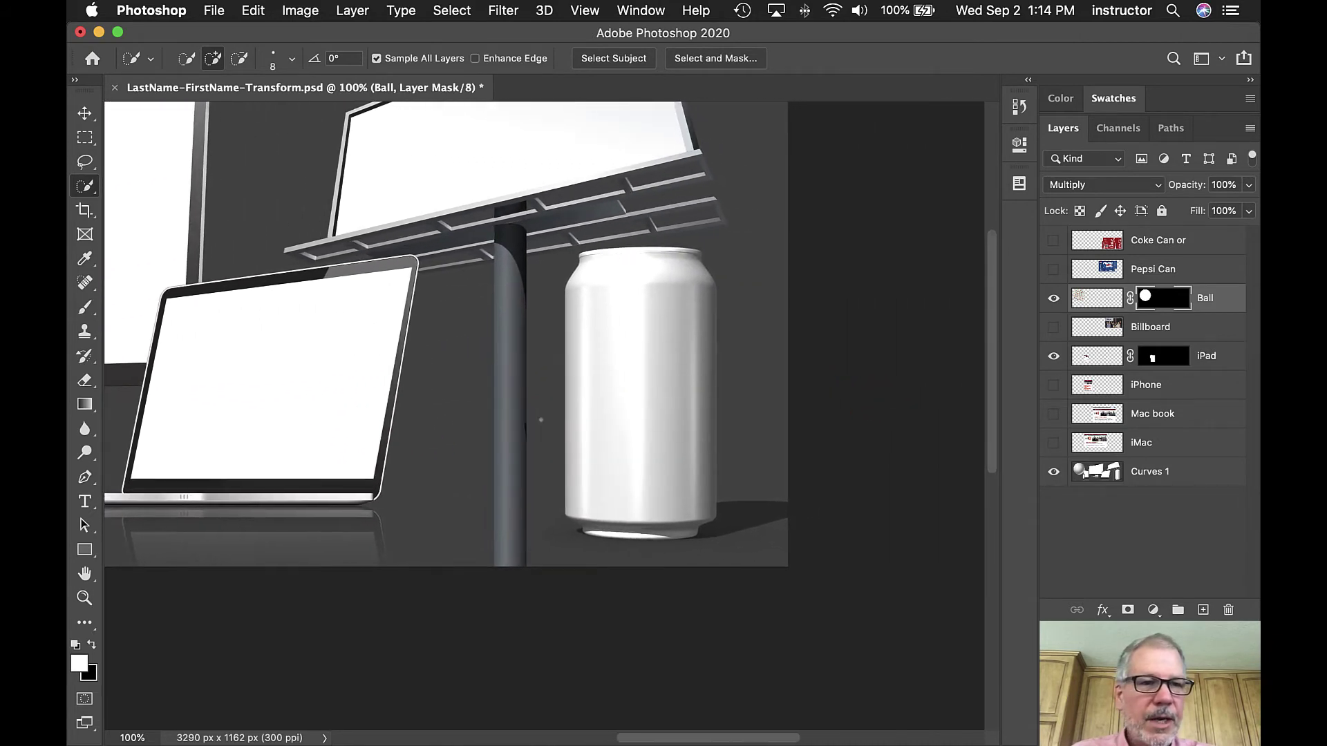
{"action": "left_click", "coordinate": [1054, 240]}
{"action": "left_click", "coordinate": [1053, 241]}
{"action": "left_click", "coordinate": [1053, 269]}
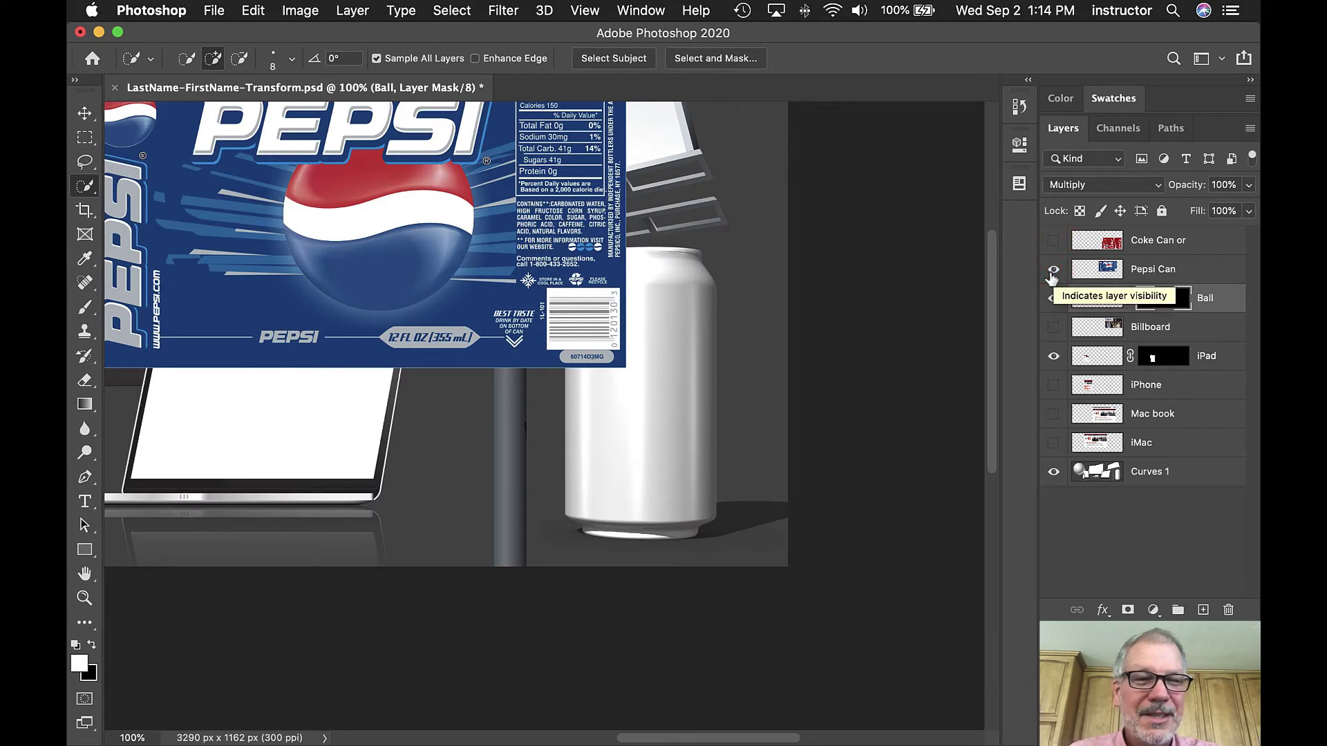
{"action": "left_click", "coordinate": [1053, 297]}
{"action": "scroll", "coordinate": [546, 287], "scroll_direction": "left", "scroll_amount": 5}
{"action": "scroll", "coordinate": [546, 286], "scroll_direction": "up", "scroll_amount": 3}
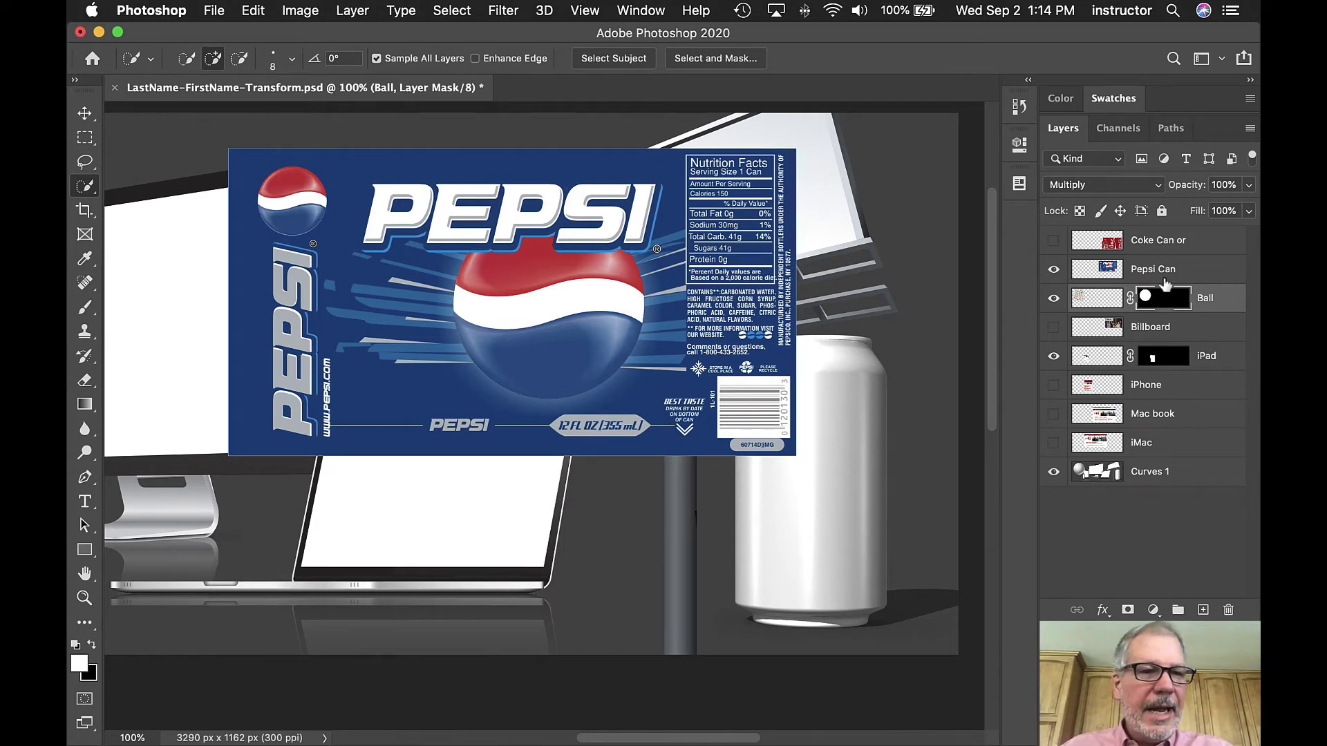
{"action": "left_click", "coordinate": [1176, 270]}
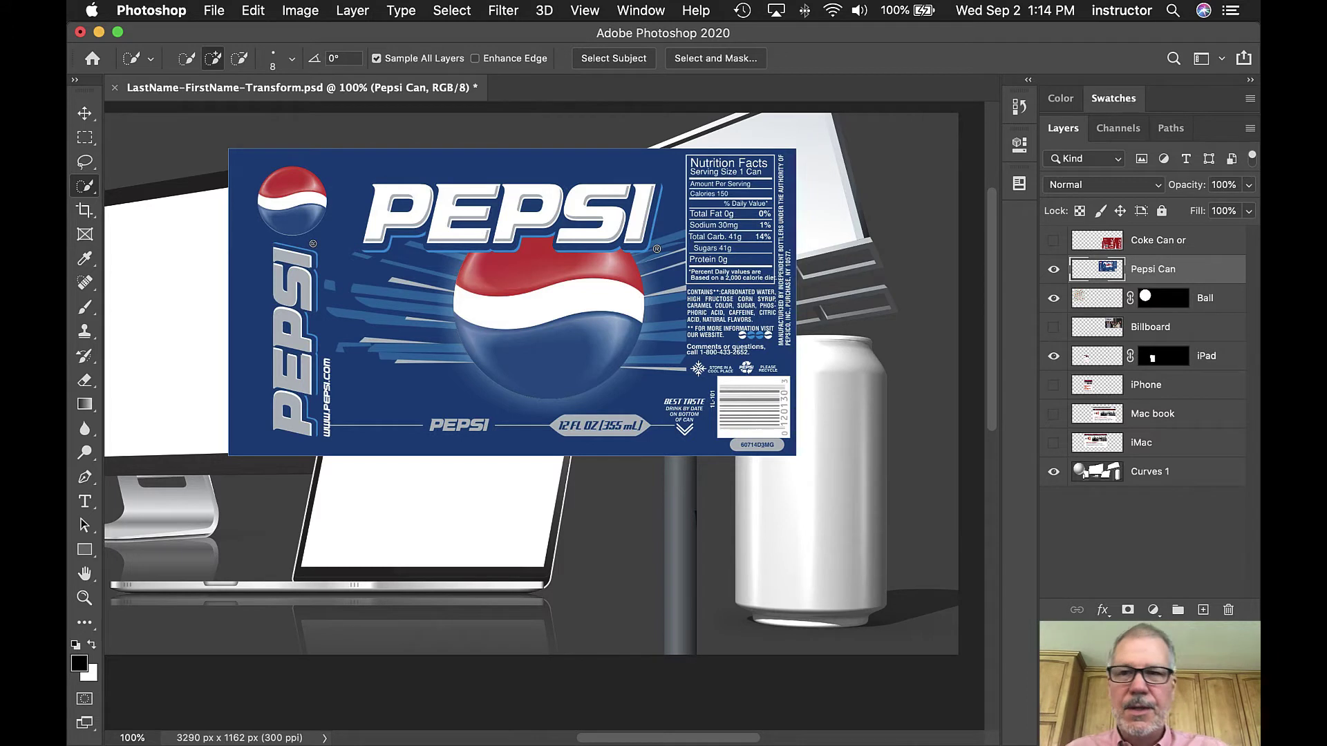
Marquee the label's central front panel and copy it to a new Layer 1 via Layer Via Copy
{"action": "left_click", "coordinate": [85, 140]}
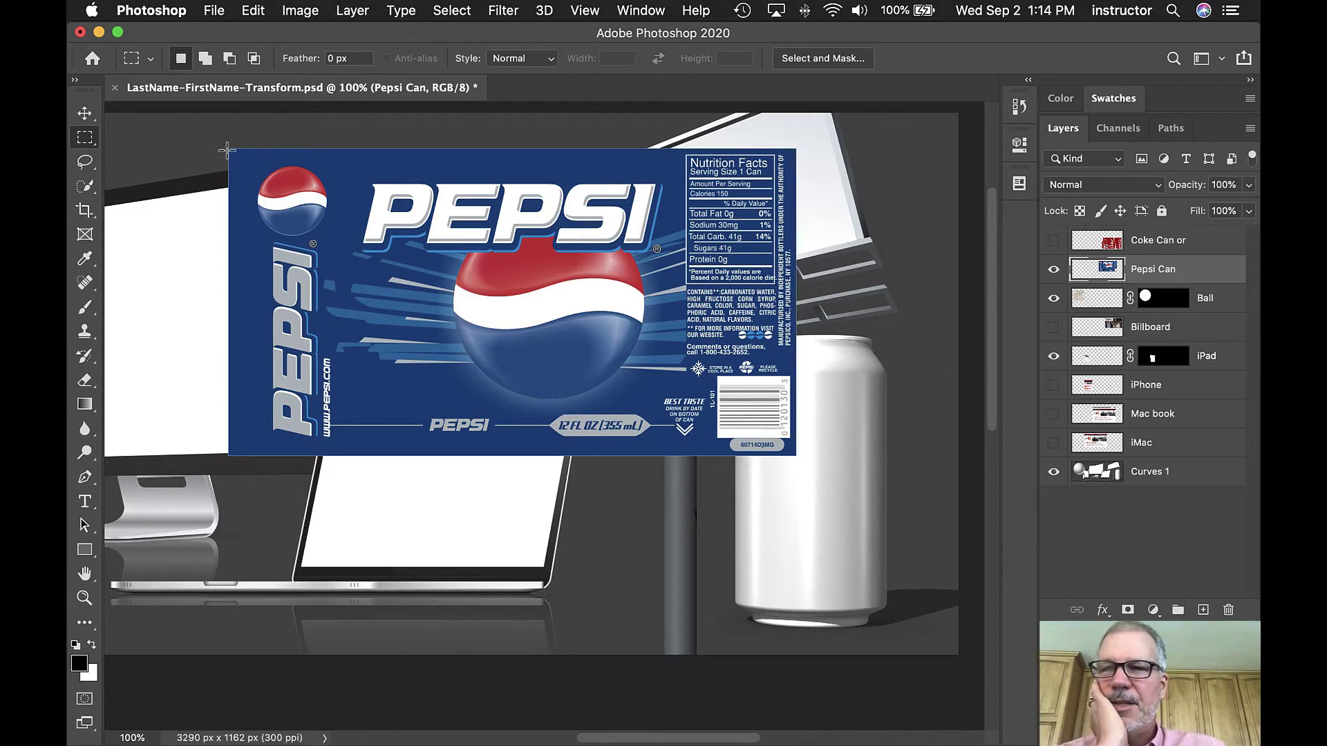
{"action": "left_click_drag", "start_coordinate": [228, 148], "coordinate": [534, 458]}
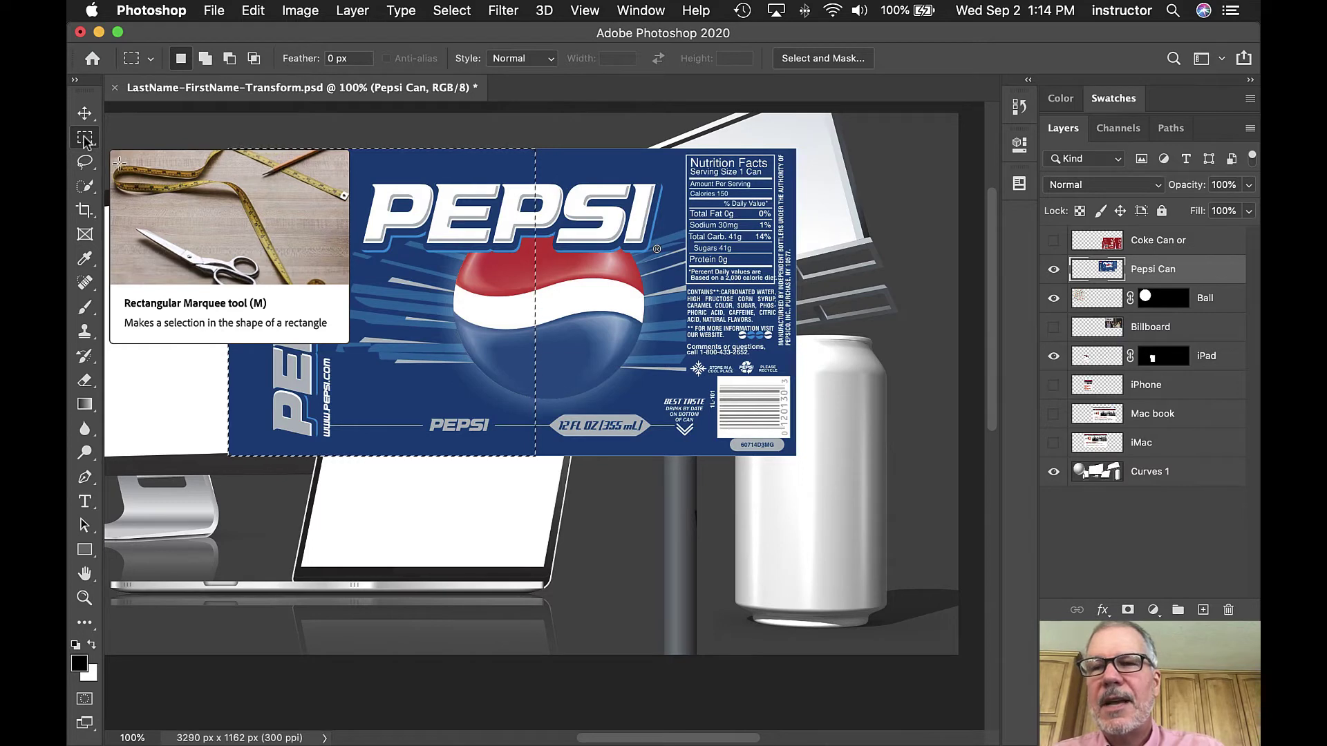
{"action": "left_click_drag", "start_coordinate": [388, 312], "coordinate": [520, 294]}
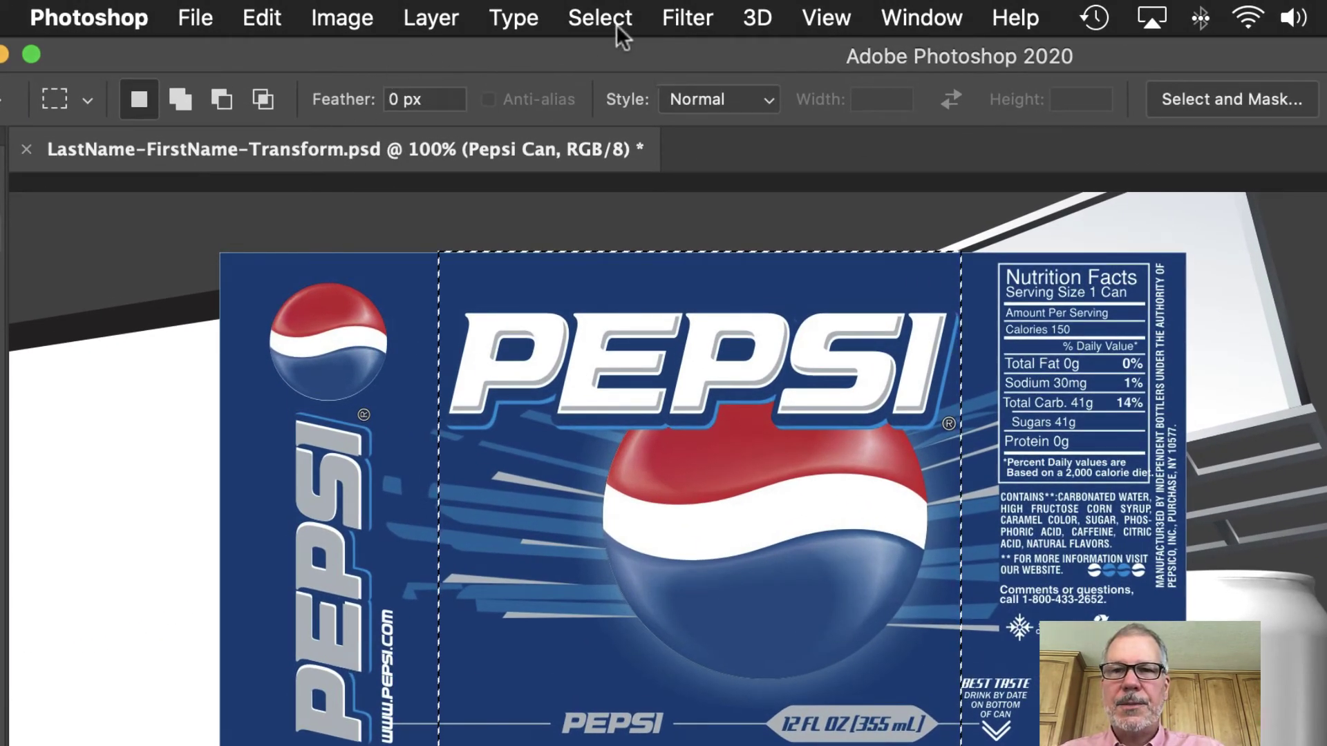
{"action": "left_click", "coordinate": [420, 19]}
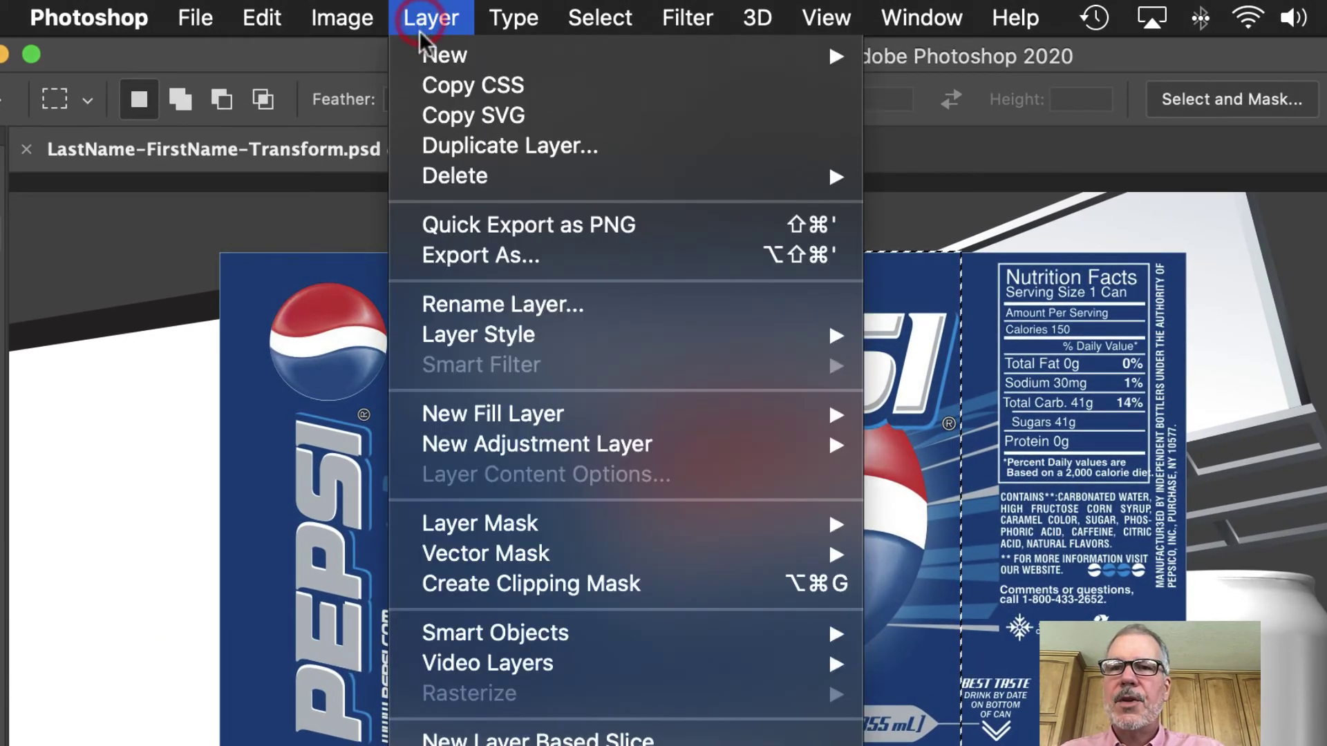
{"action": "mouse_move", "coordinate": [427, 59]}
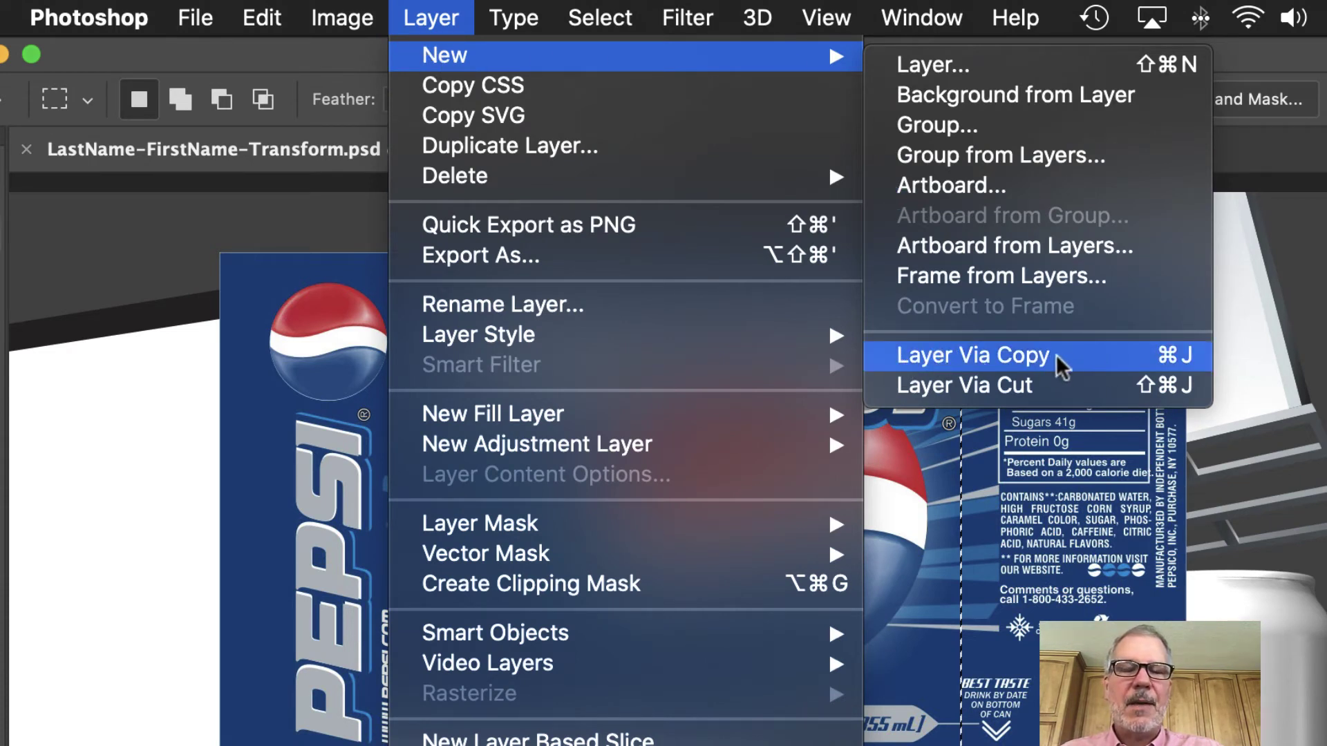
{"action": "left_click", "coordinate": [1173, 360]}
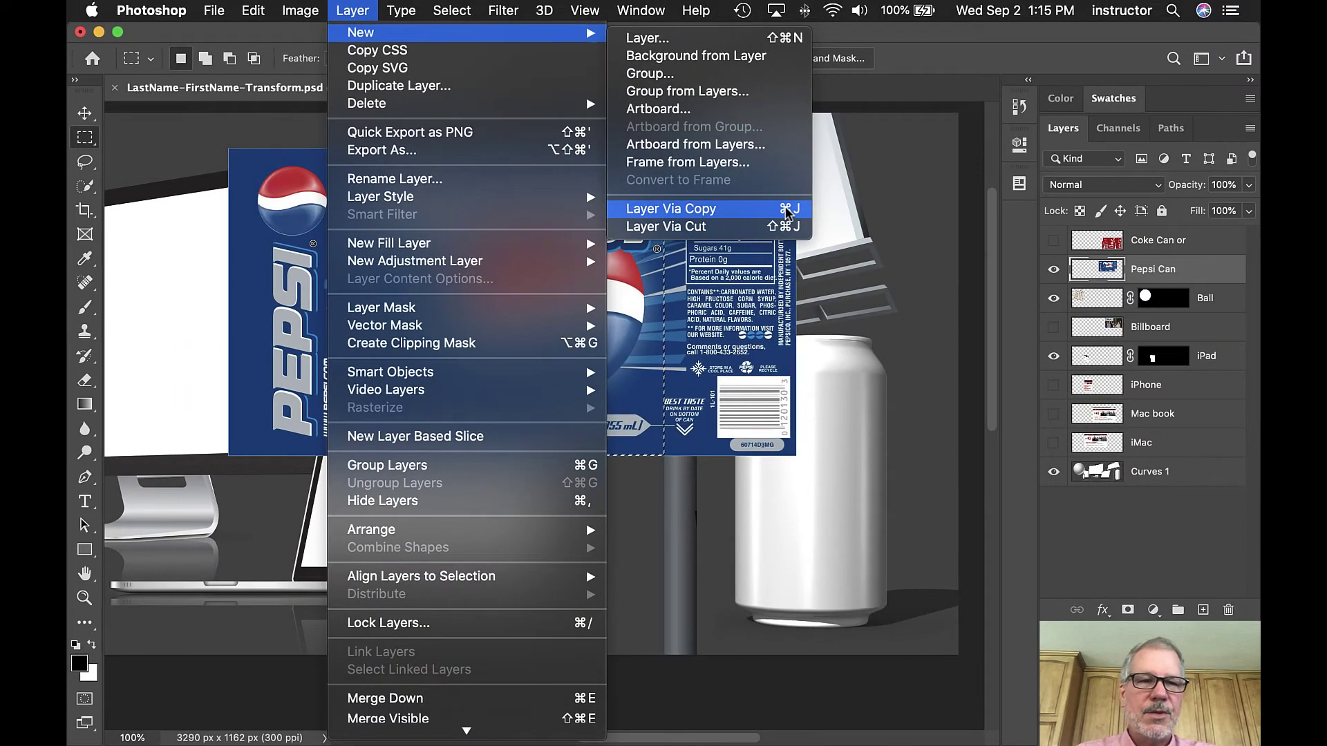
{"action": "left_click", "coordinate": [790, 209]}
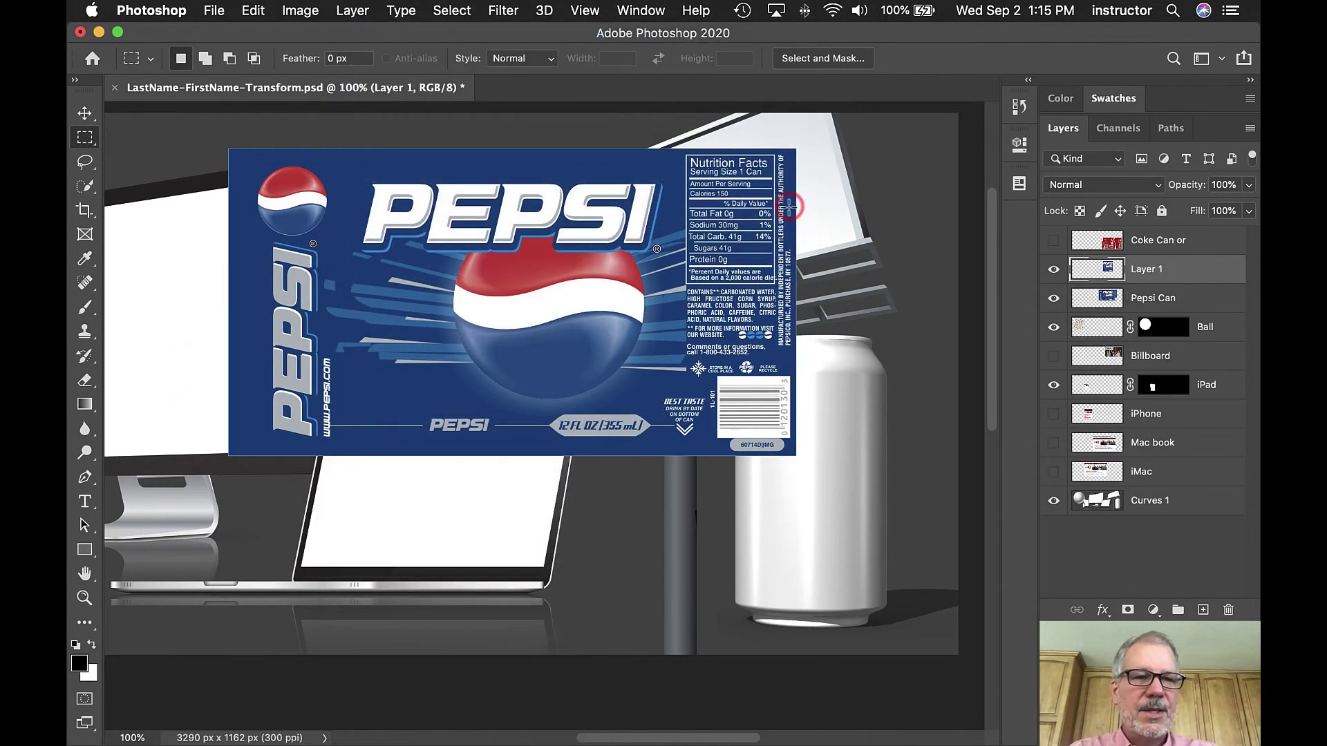
Hide the full Pepsi Can layer and set the copied label's opacity to 60%
{"action": "left_click", "coordinate": [1053, 299]}
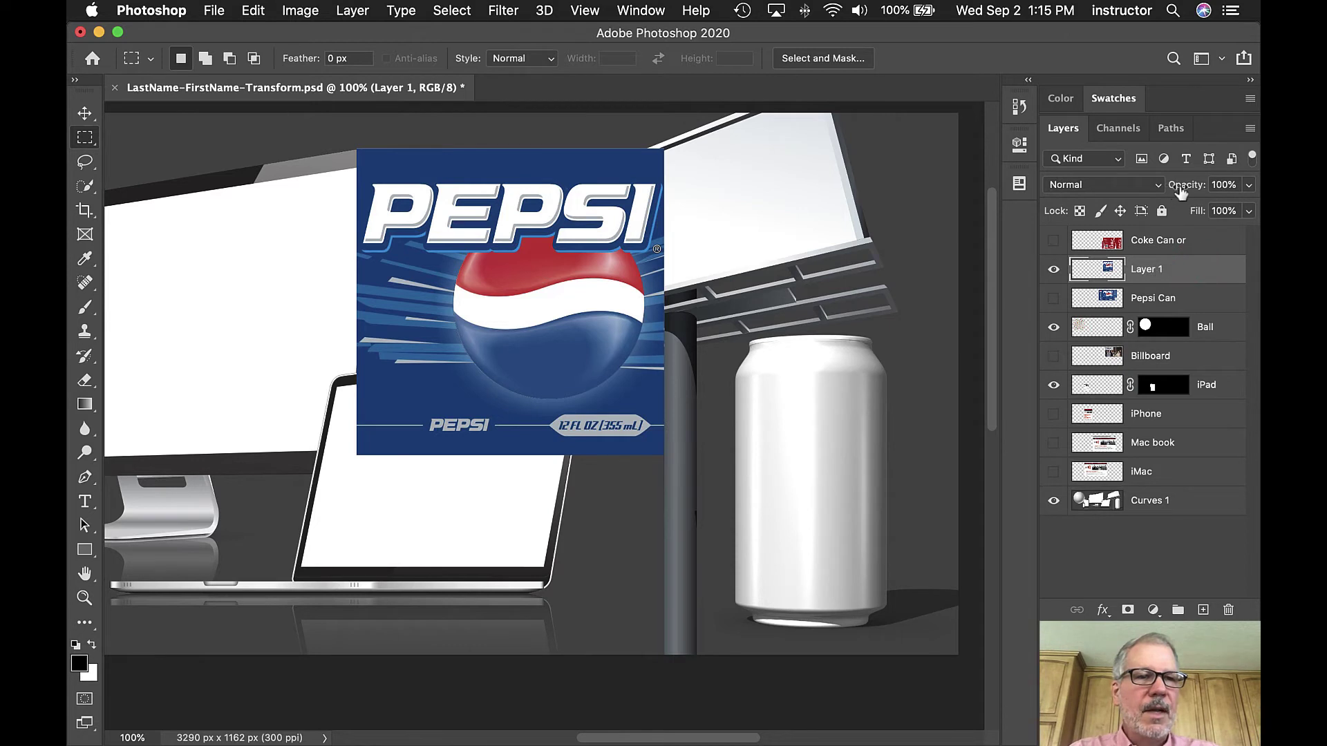
{"action": "left_click_drag", "start_coordinate": [1181, 193], "coordinate": [1141, 196]}
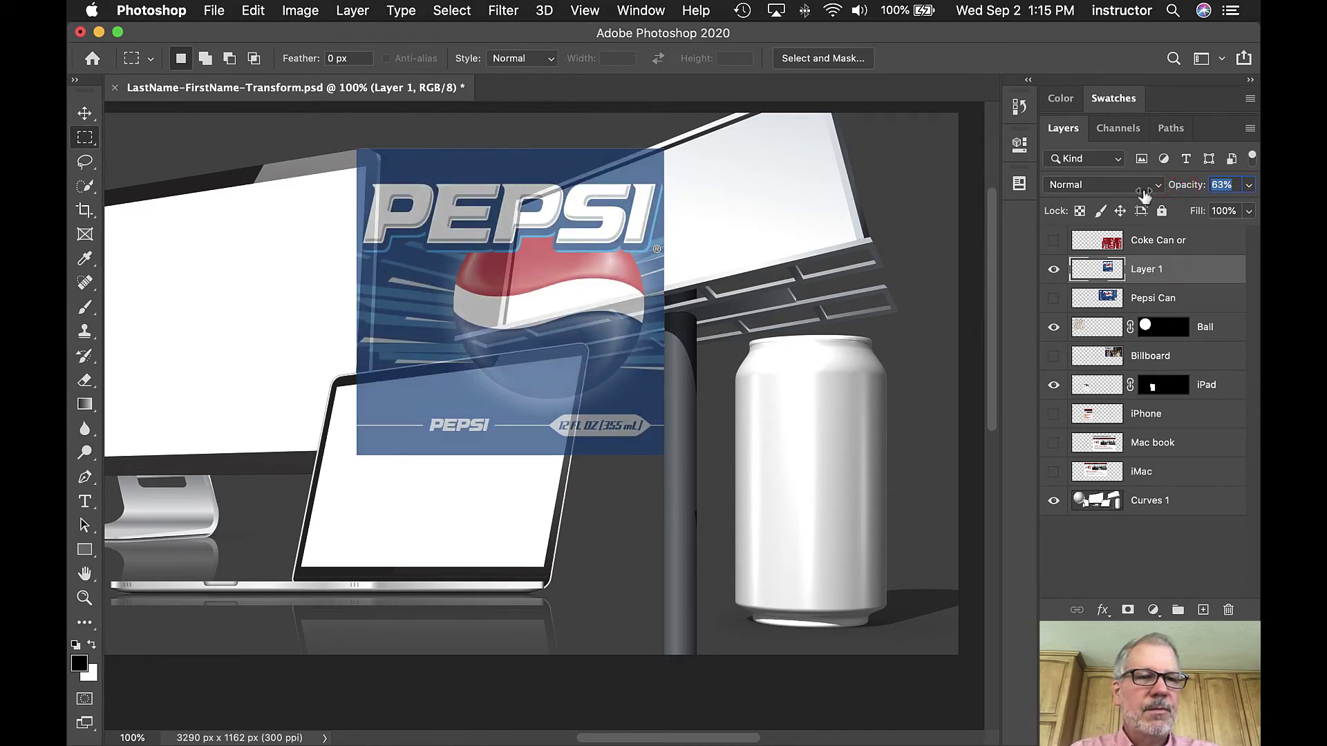
{"action": "key", "text": "v"}
Free-transform the copied label onto the blank can, scaling it to about 89.73%
{"action": "key", "text": "super+t"}
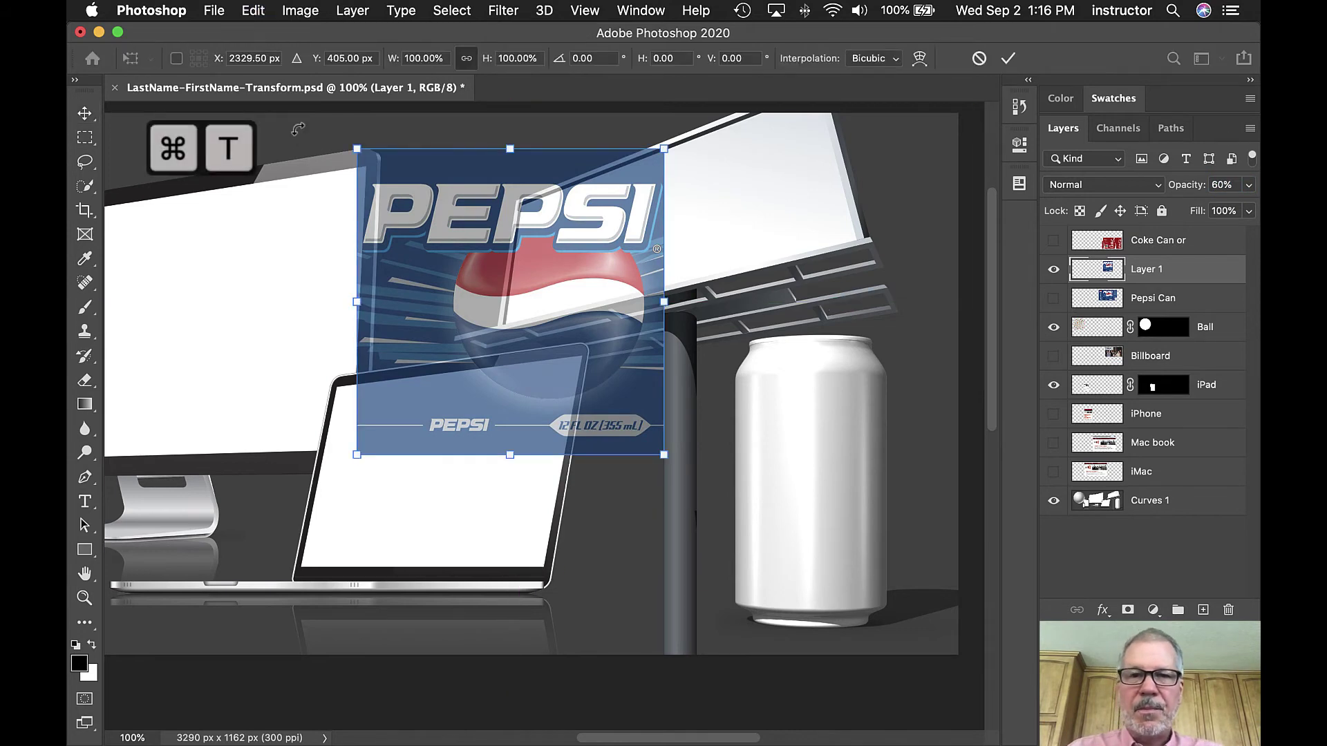
{"action": "left_click_drag", "start_coordinate": [485, 289], "coordinate": [753, 459]}
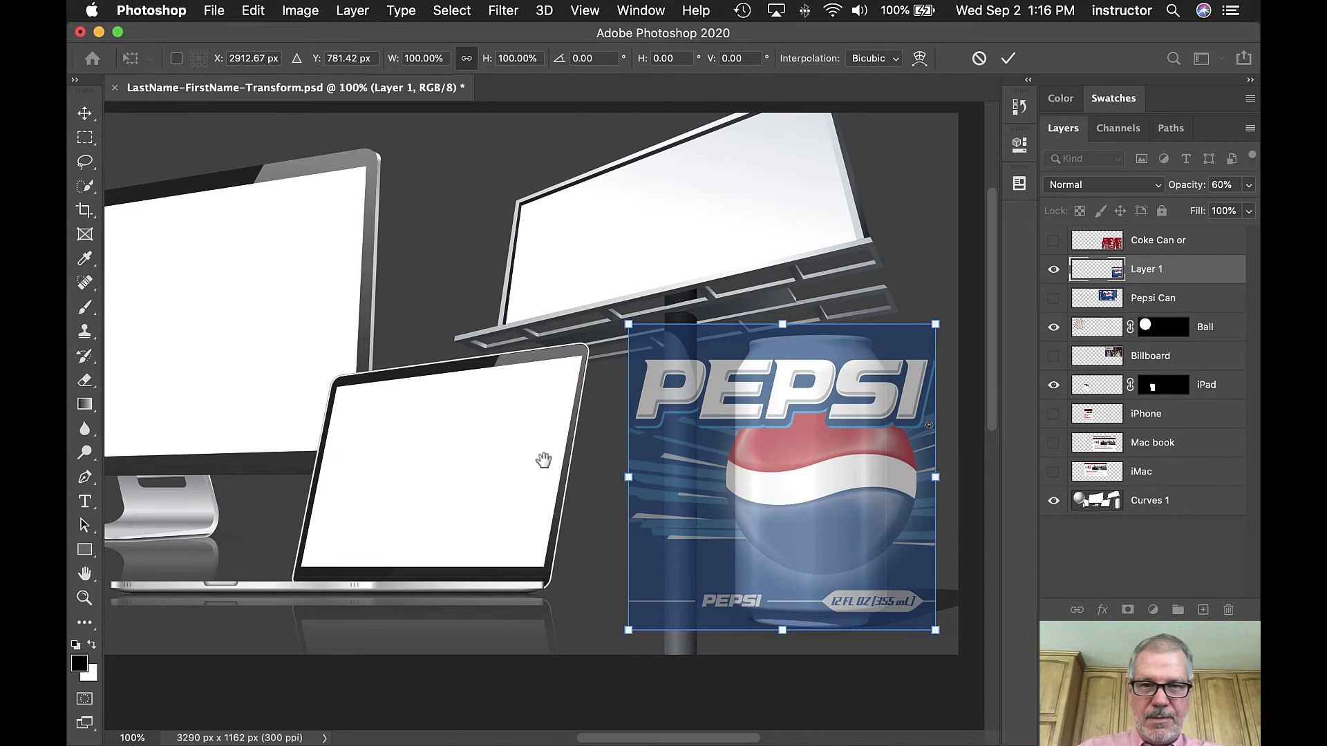
{"action": "left_click_drag", "start_coordinate": [547, 461], "coordinate": [376, 350]}
{"action": "key", "text": "super+equal"}
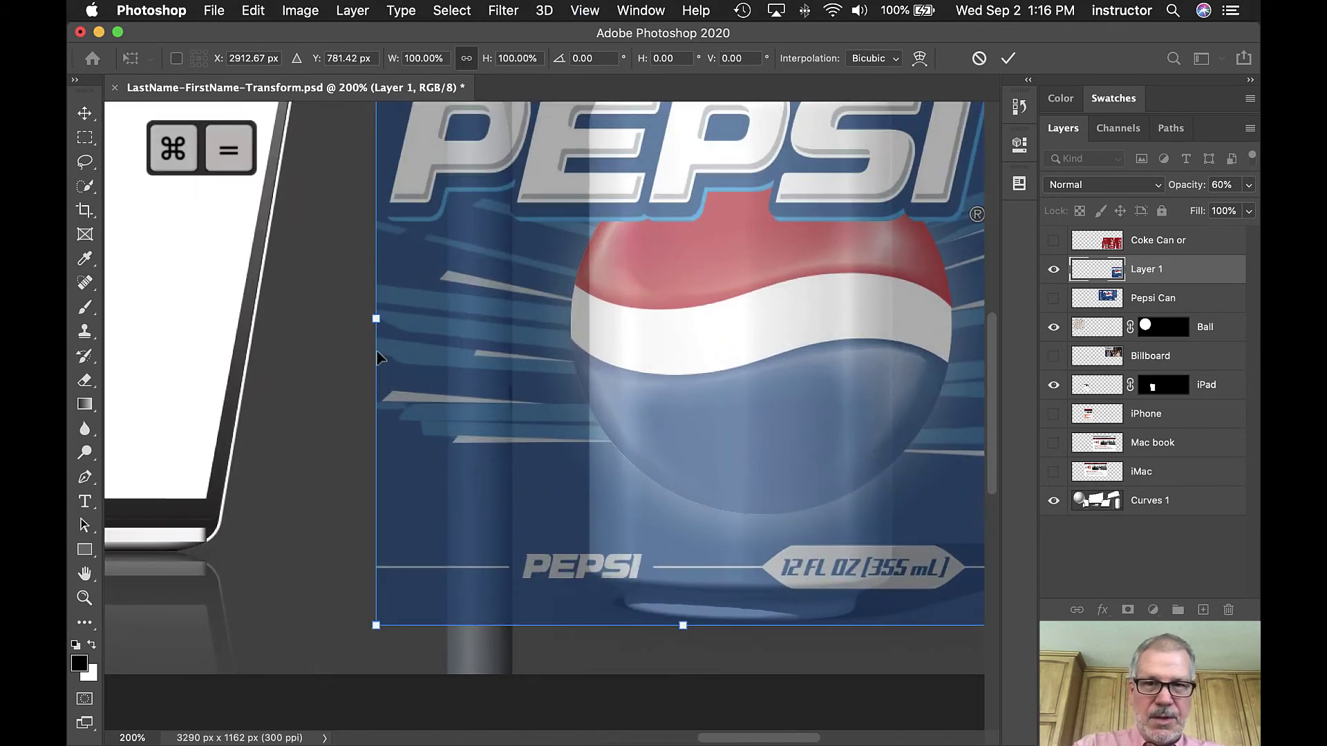
{"action": "key", "text": "super+minus"}
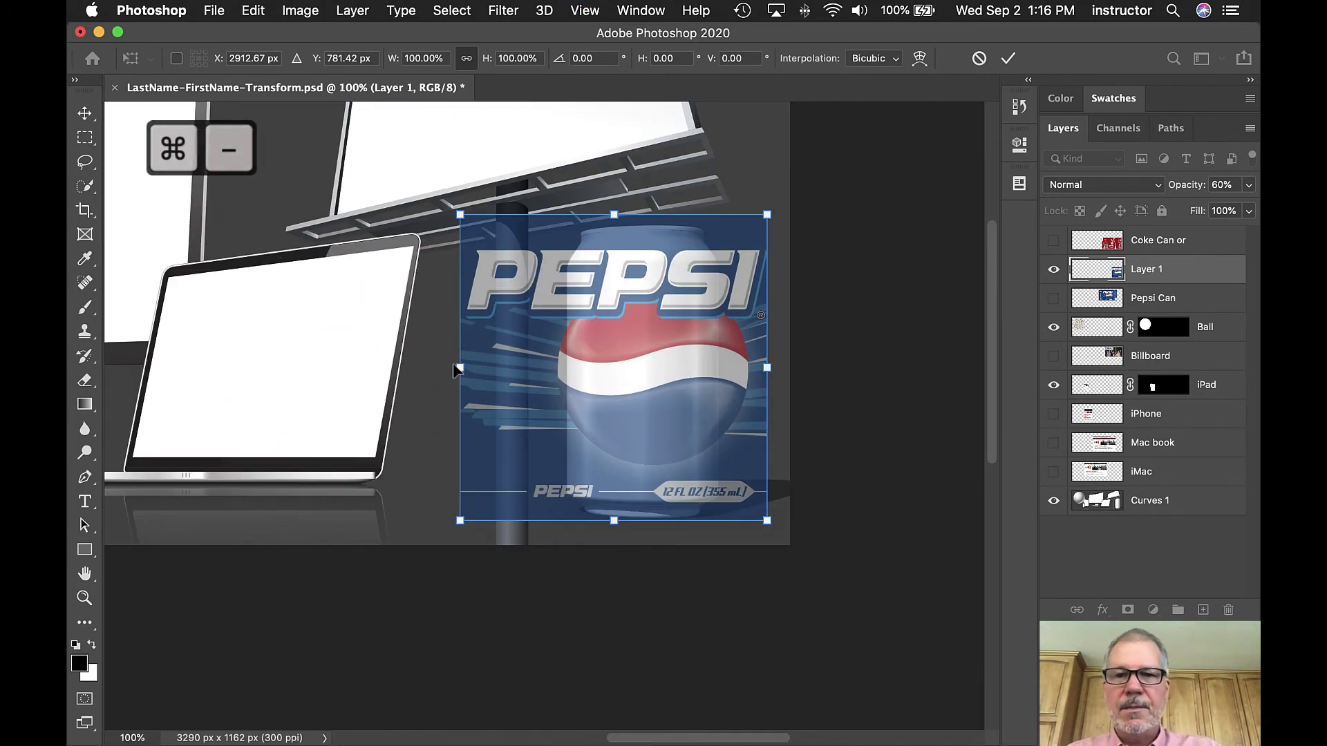
{"action": "left_click_drag", "start_coordinate": [630, 378], "coordinate": [135, 384]}
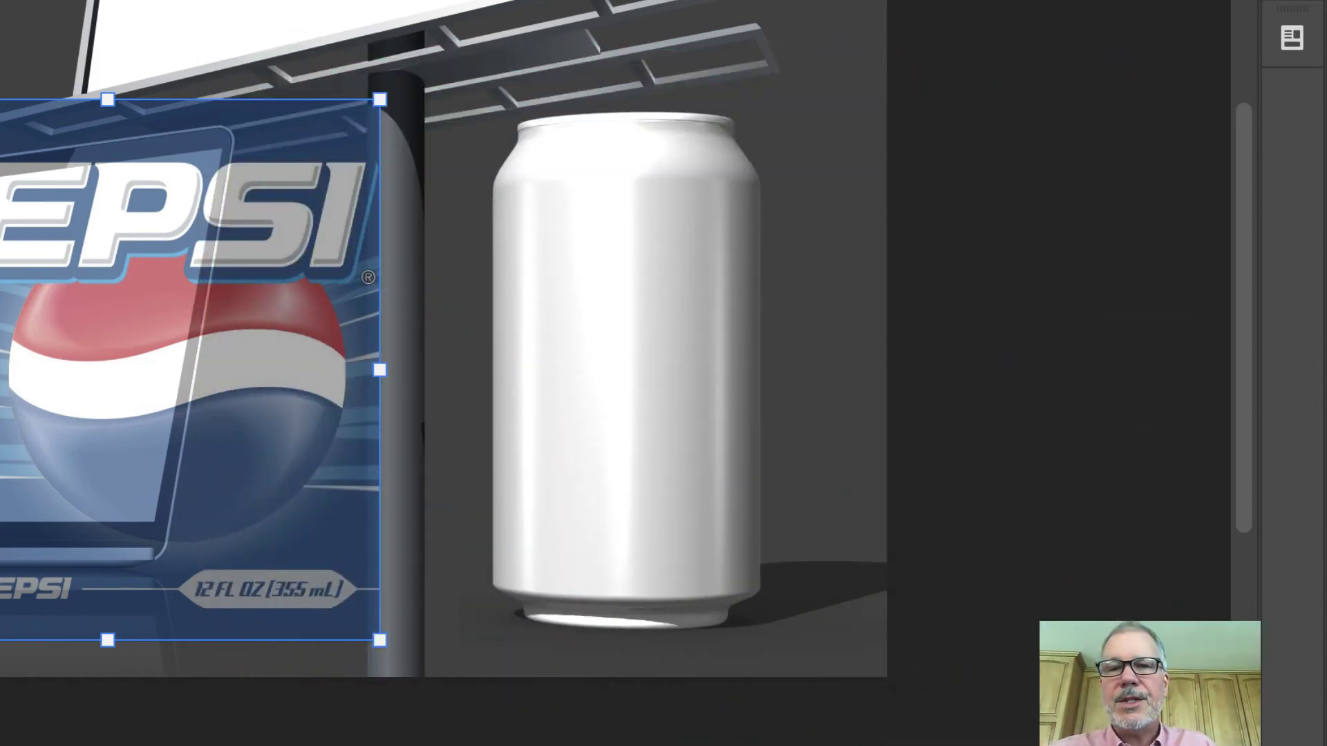
{"action": "left_click_drag", "start_coordinate": [134, 390], "coordinate": [611, 375]}
{"action": "left_click_drag", "start_coordinate": [351, 93], "coordinate": [389, 131]}
{"action": "left_click_drag", "start_coordinate": [574, 205], "coordinate": [575, 205]}
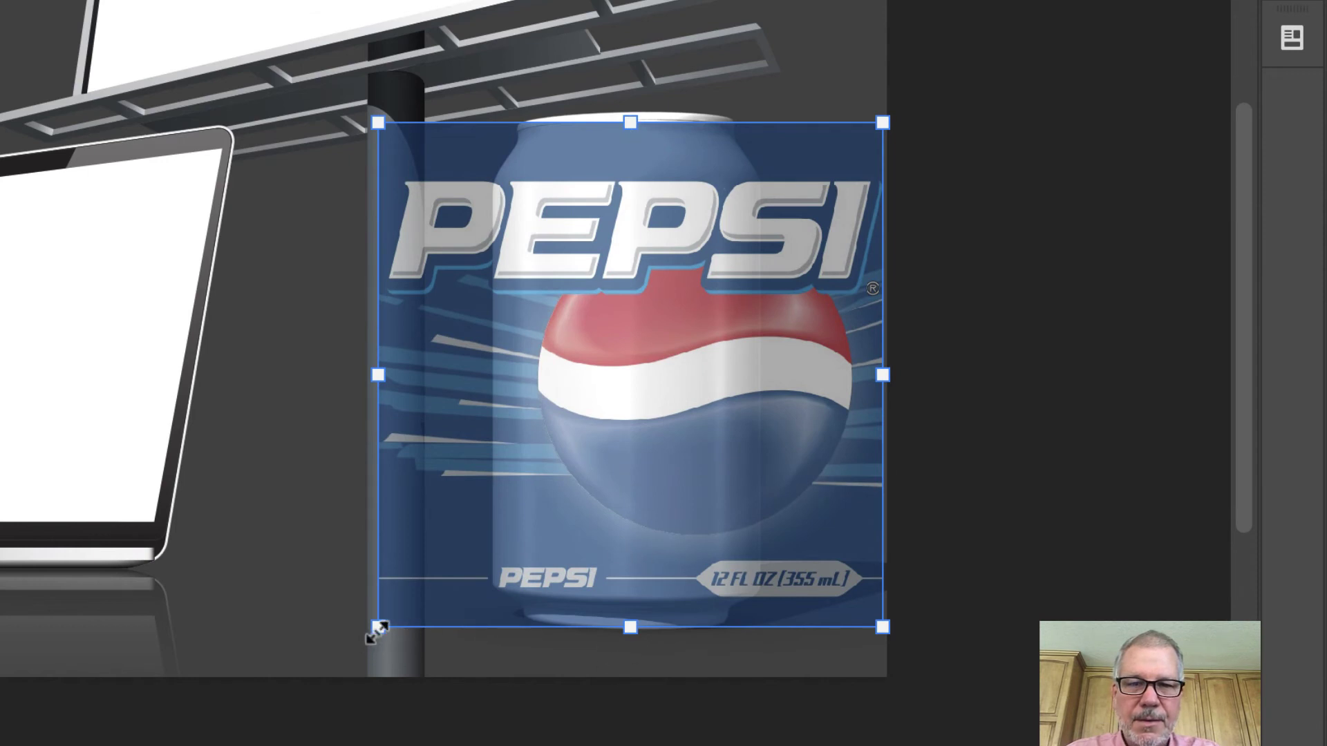
{"action": "left_click_drag", "start_coordinate": [629, 627], "coordinate": [630, 609]}
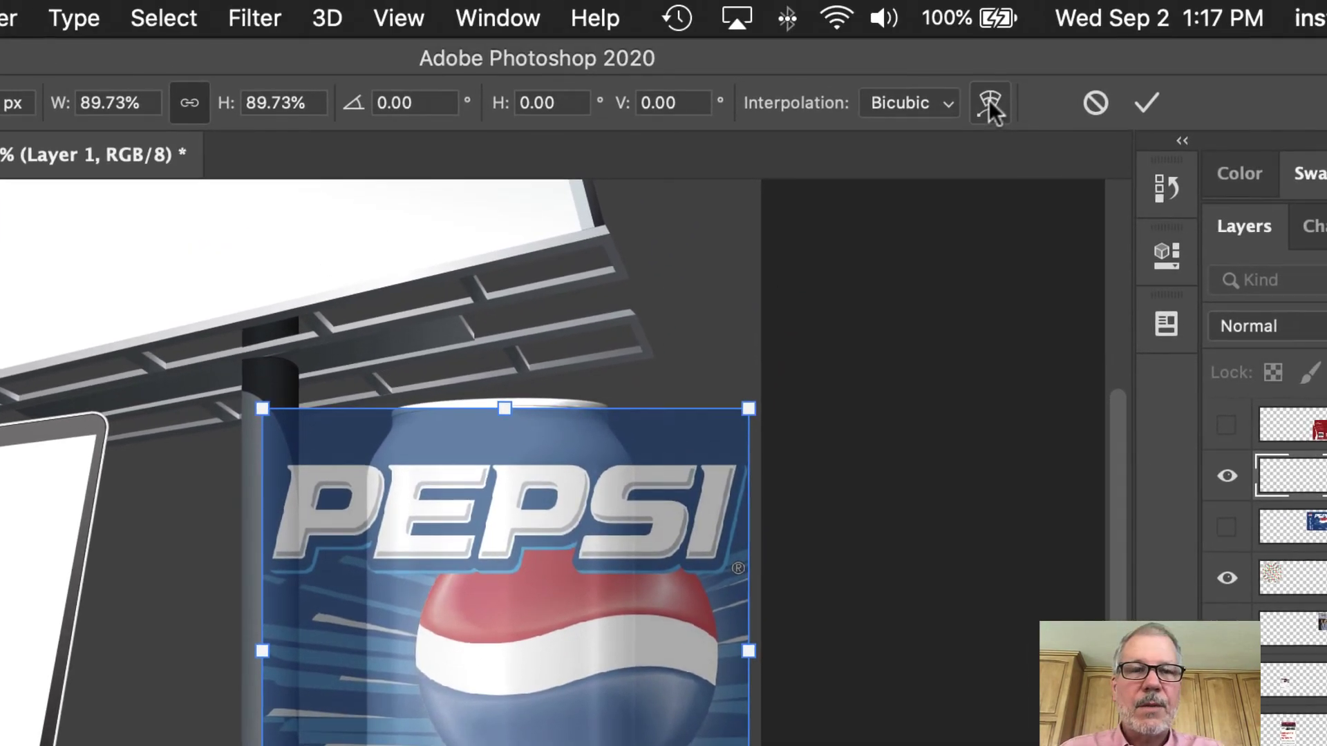
Warp the label's corners and sides inward onto the can's straight left and right edges
{"action": "left_click", "coordinate": [989, 105]}
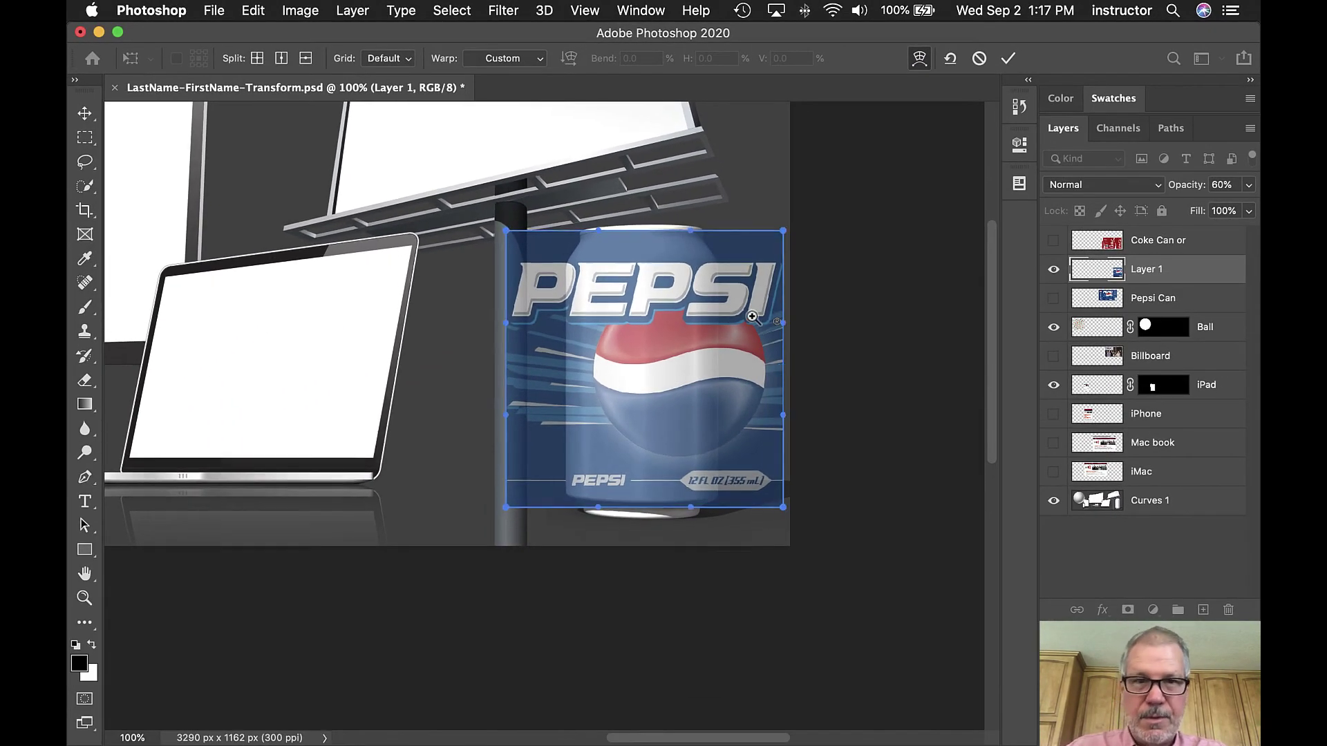
{"action": "left_click", "coordinate": [751, 317]}
{"action": "left_click_drag", "start_coordinate": [726, 311], "coordinate": [657, 272]}
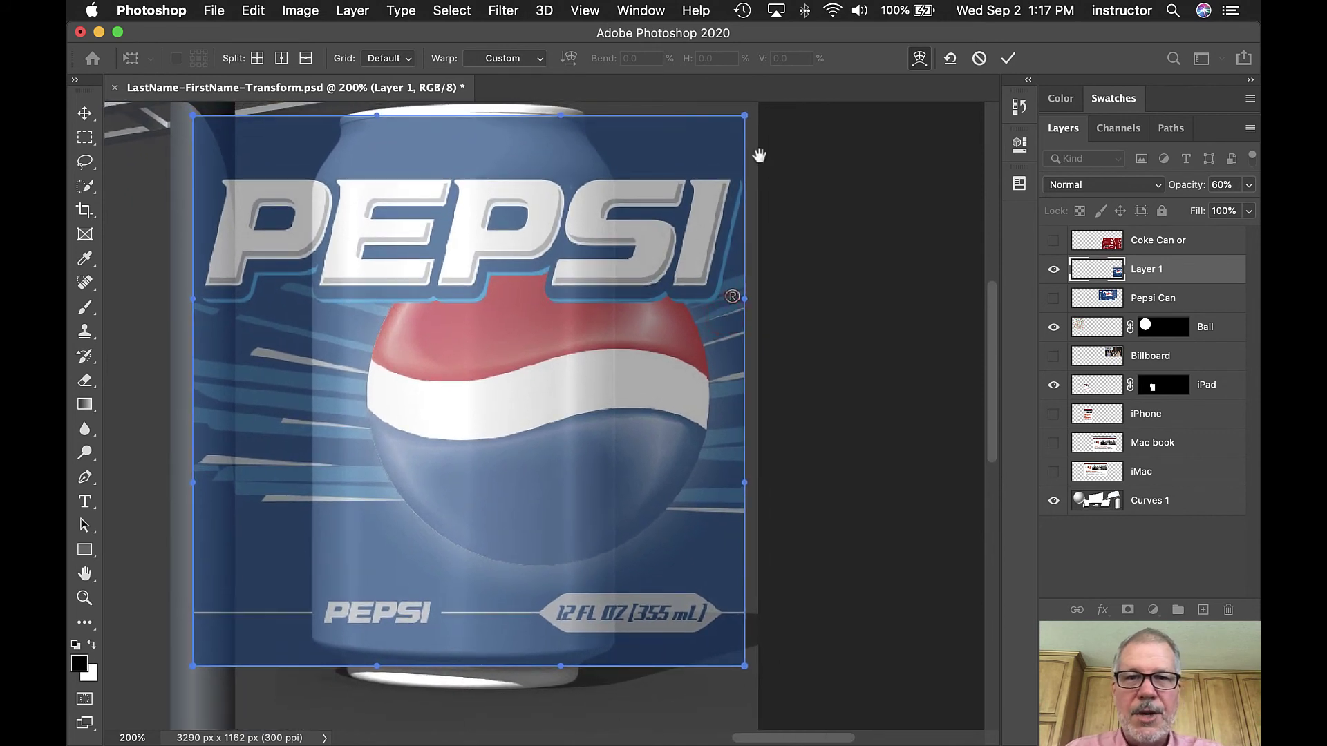
{"action": "left_click_drag", "start_coordinate": [744, 117], "coordinate": [619, 119]}
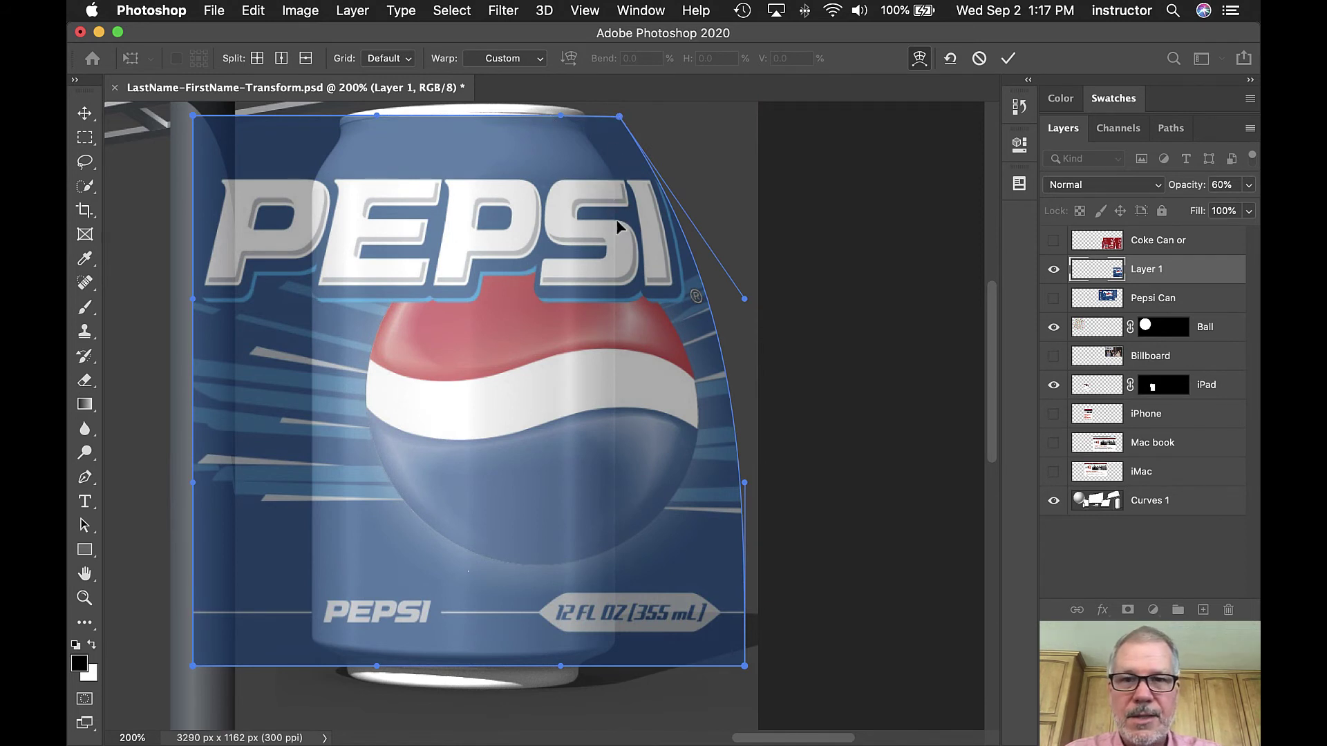
{"action": "left_click_drag", "start_coordinate": [744, 668], "coordinate": [617, 666]}
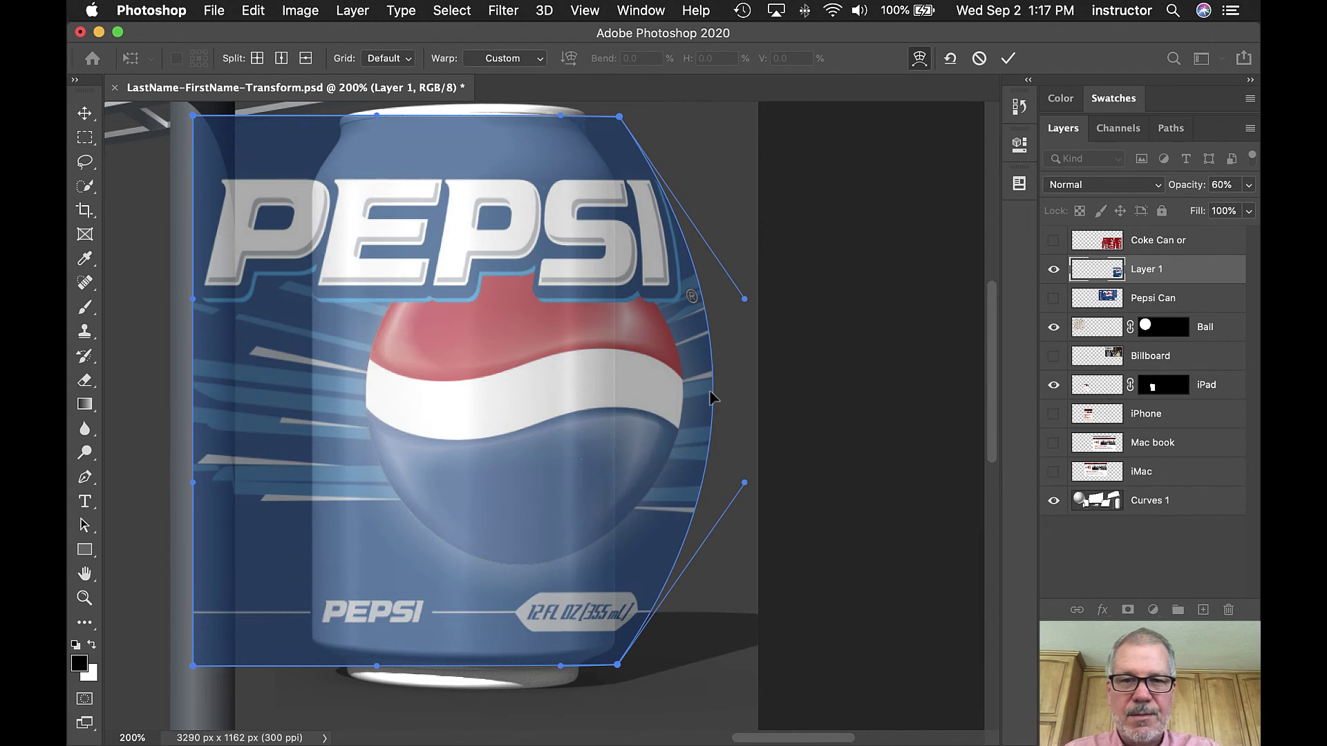
{"action": "left_click_drag", "start_coordinate": [712, 398], "coordinate": [617, 398]}
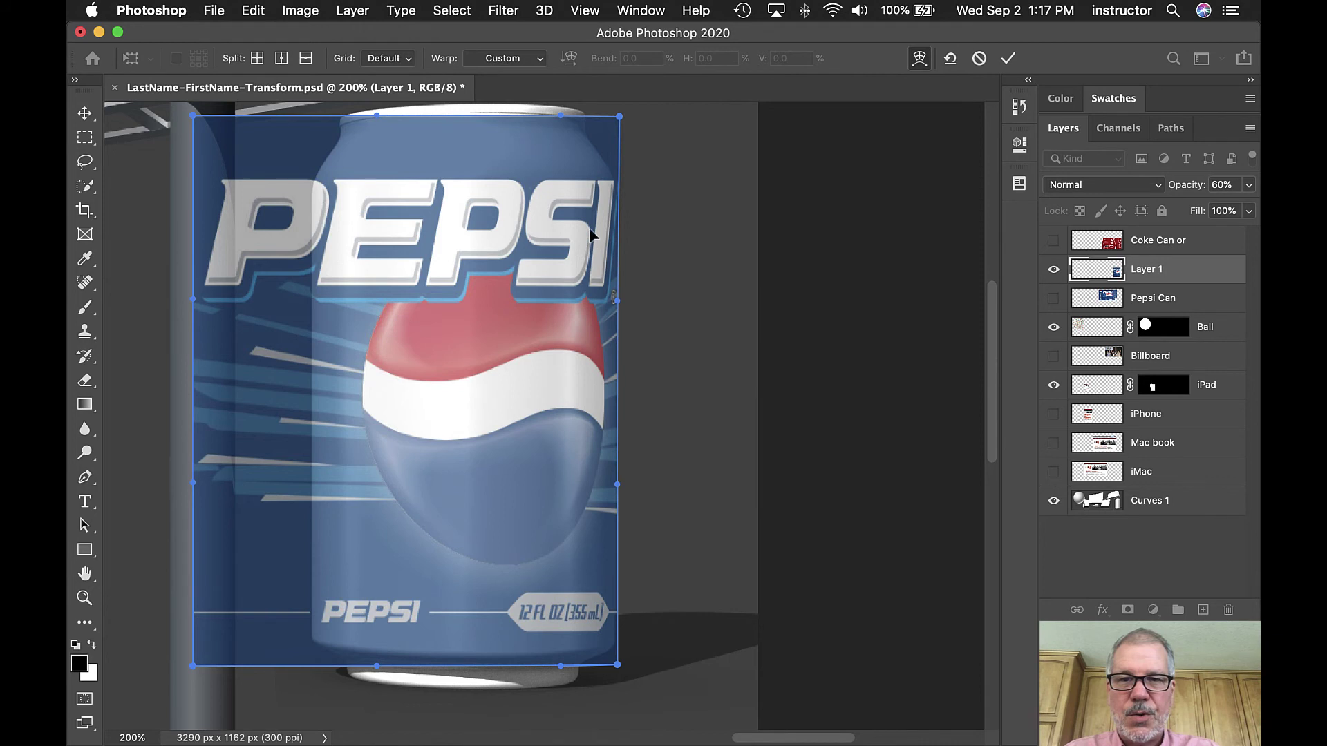
{"action": "scroll", "coordinate": [446, 493], "scroll_direction": "left", "scroll_amount": 5}
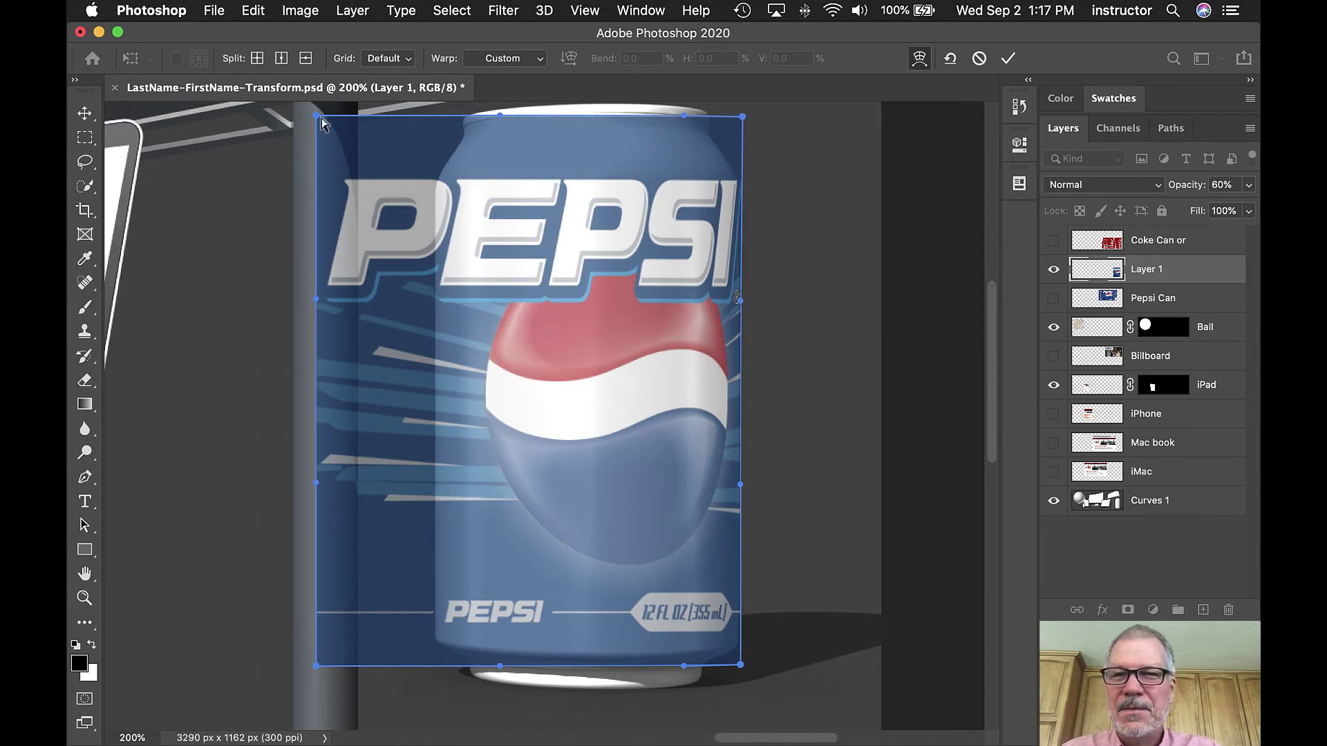
{"action": "left_click_drag", "start_coordinate": [317, 119], "coordinate": [436, 123]}
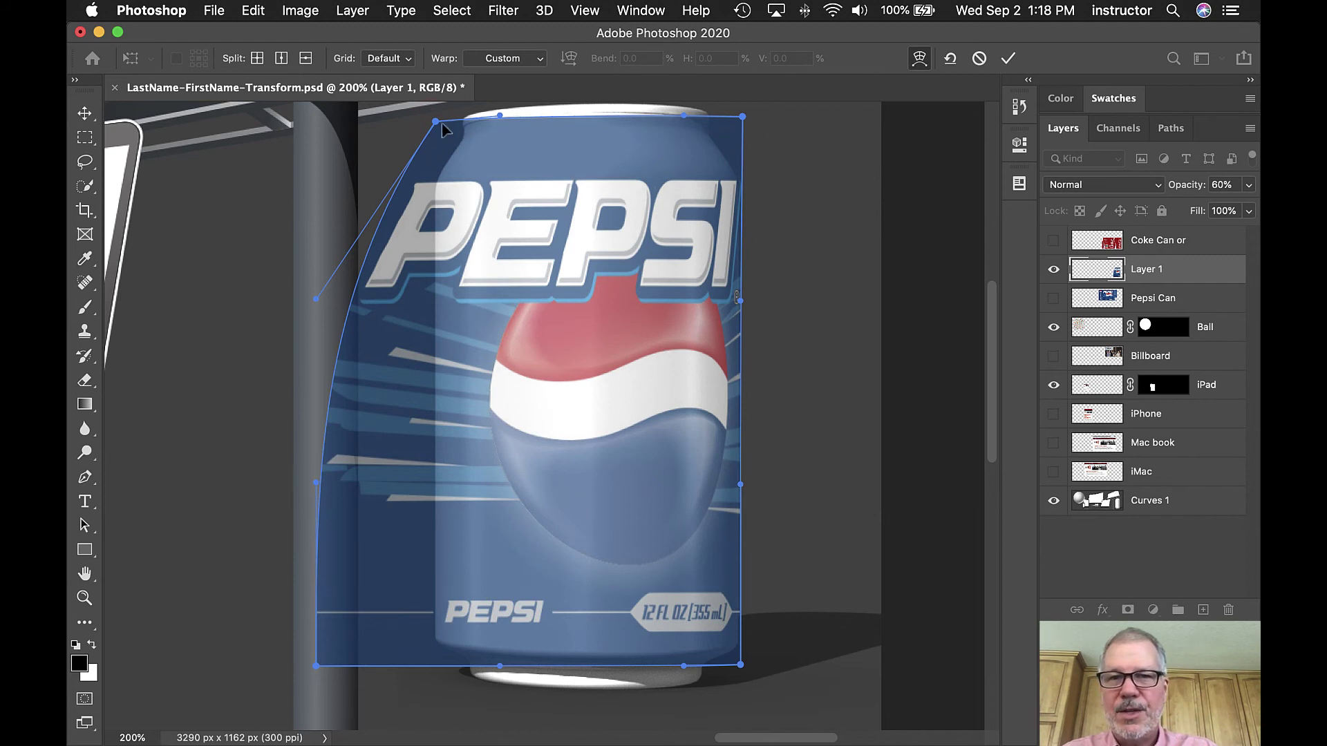
{"action": "left_click_drag", "start_coordinate": [315, 671], "coordinate": [431, 670]}
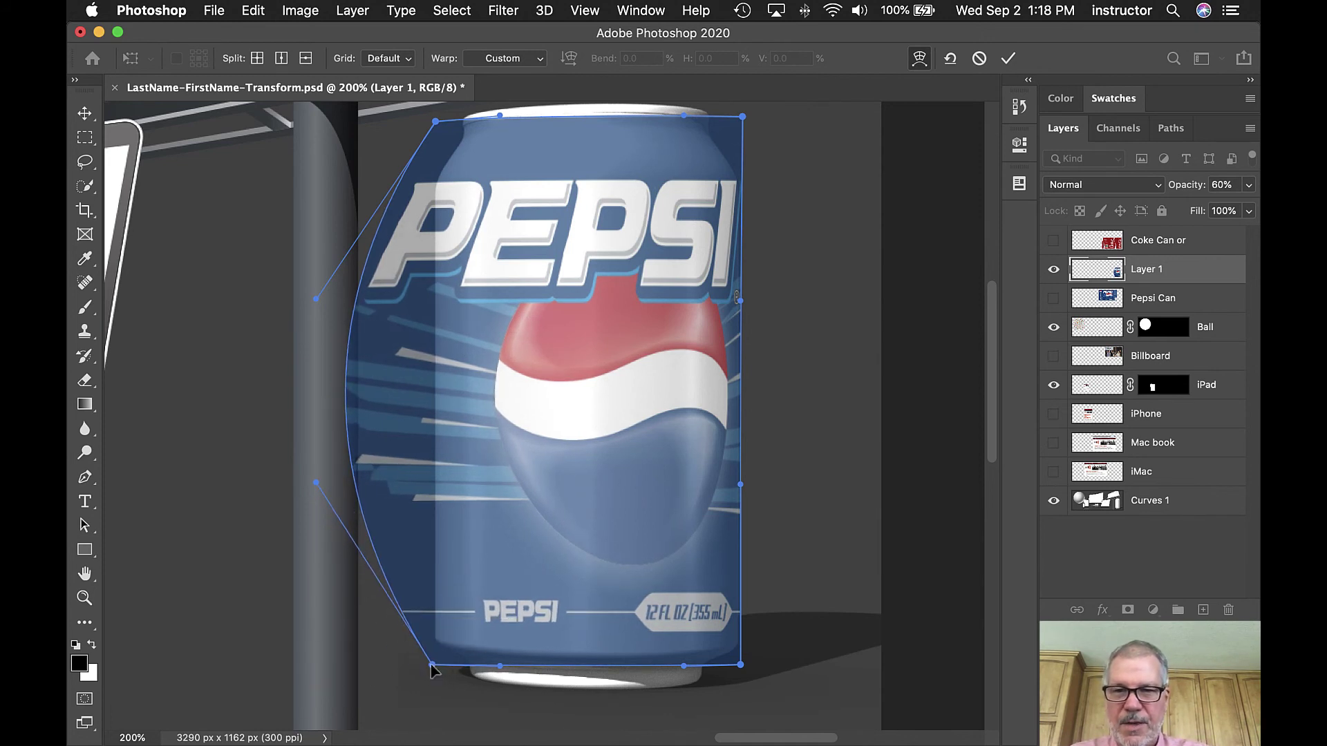
{"action": "left_click_drag", "start_coordinate": [349, 408], "coordinate": [434, 410]}
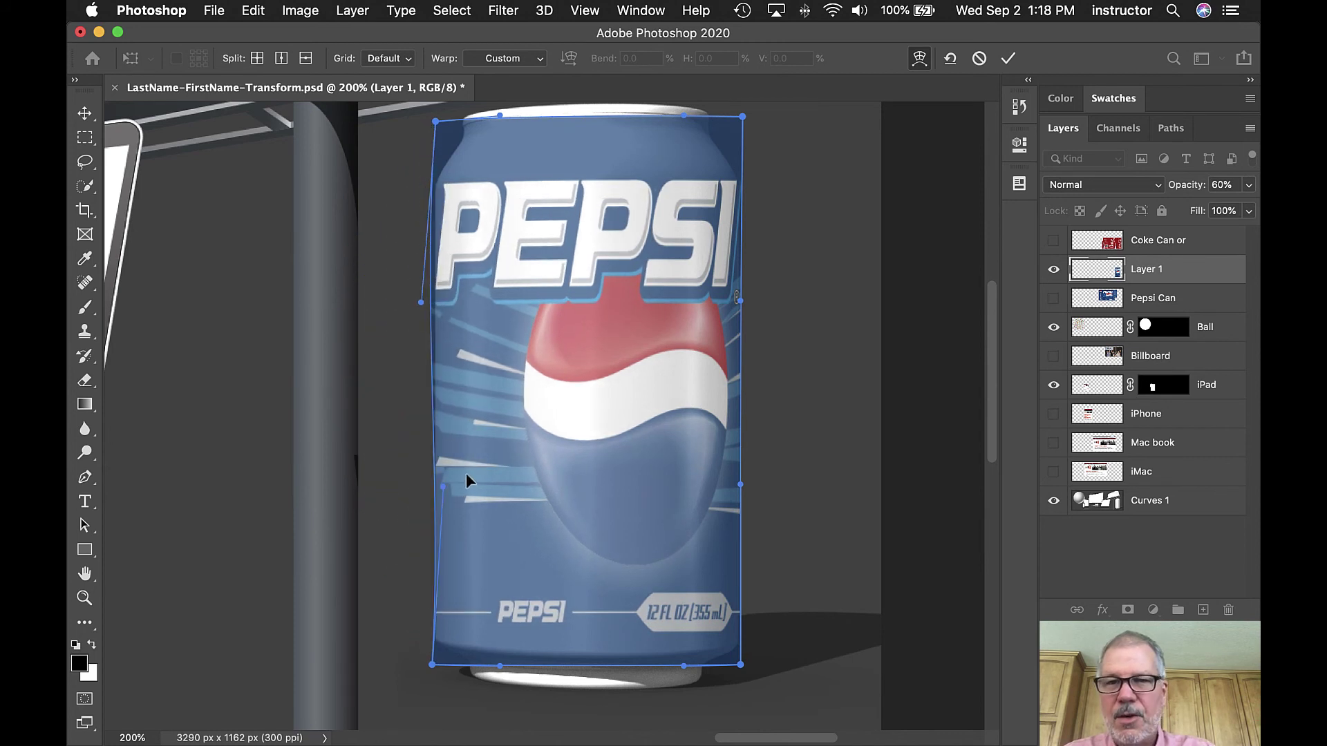
{"action": "left_click_drag", "start_coordinate": [420, 302], "coordinate": [431, 307]}
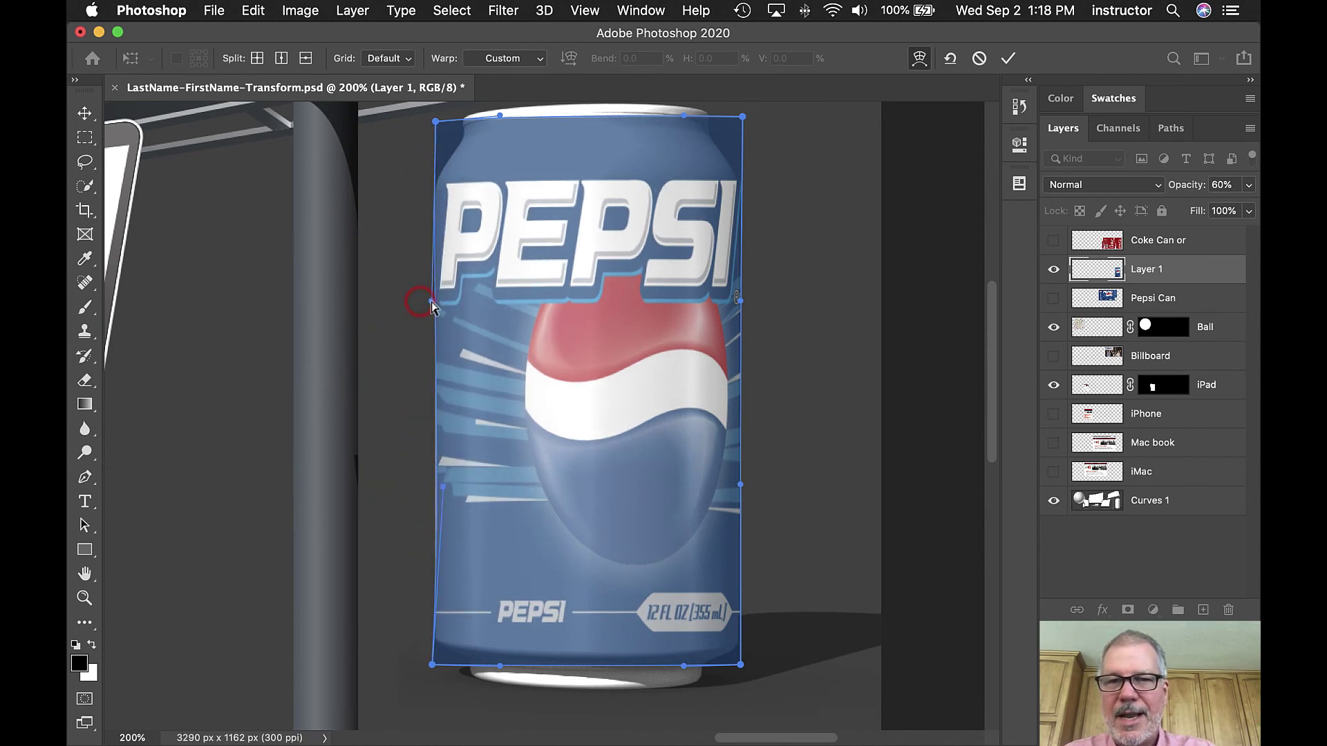
{"action": "left_click_drag", "start_coordinate": [440, 487], "coordinate": [433, 485]}
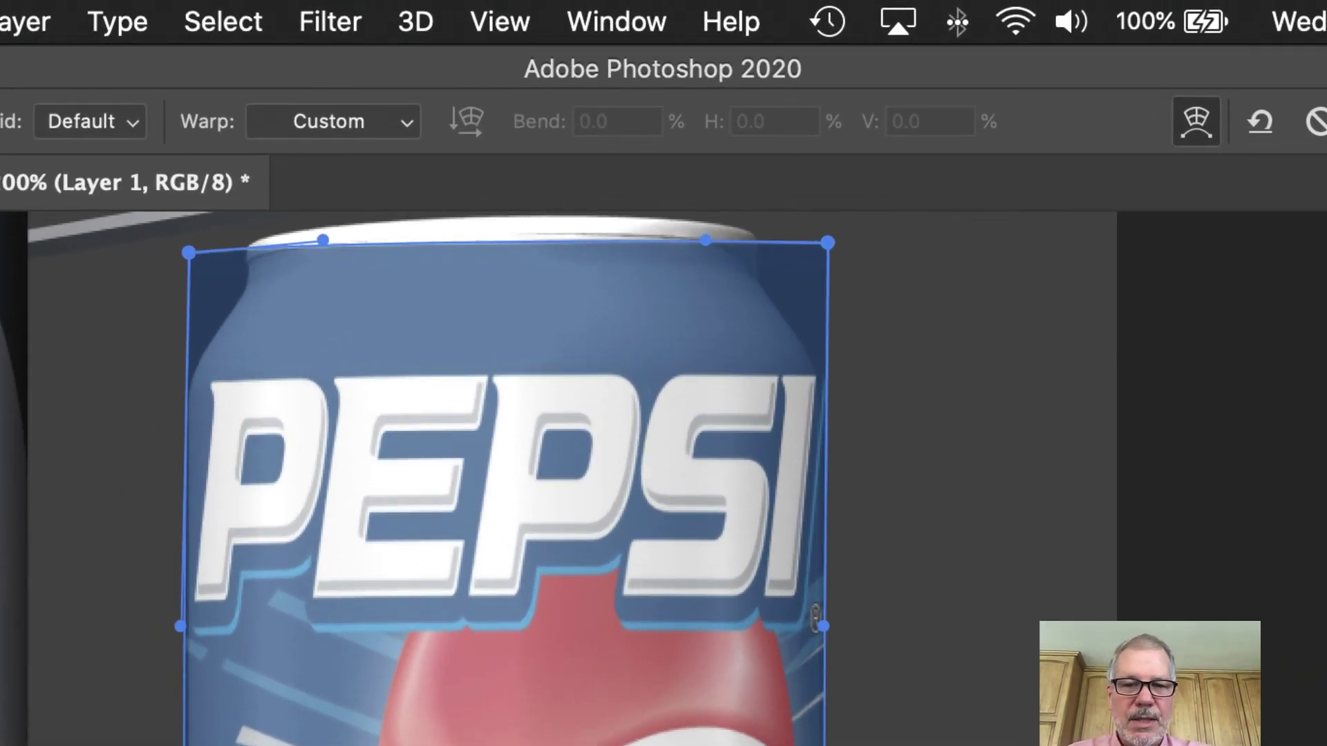
Curve the label's top and bottom edges along the can's rims and commit the warp
{"action": "left_click_drag", "start_coordinate": [189, 261], "coordinate": [185, 271]}
{"action": "left_click_drag", "start_coordinate": [828, 243], "coordinate": [832, 264]}
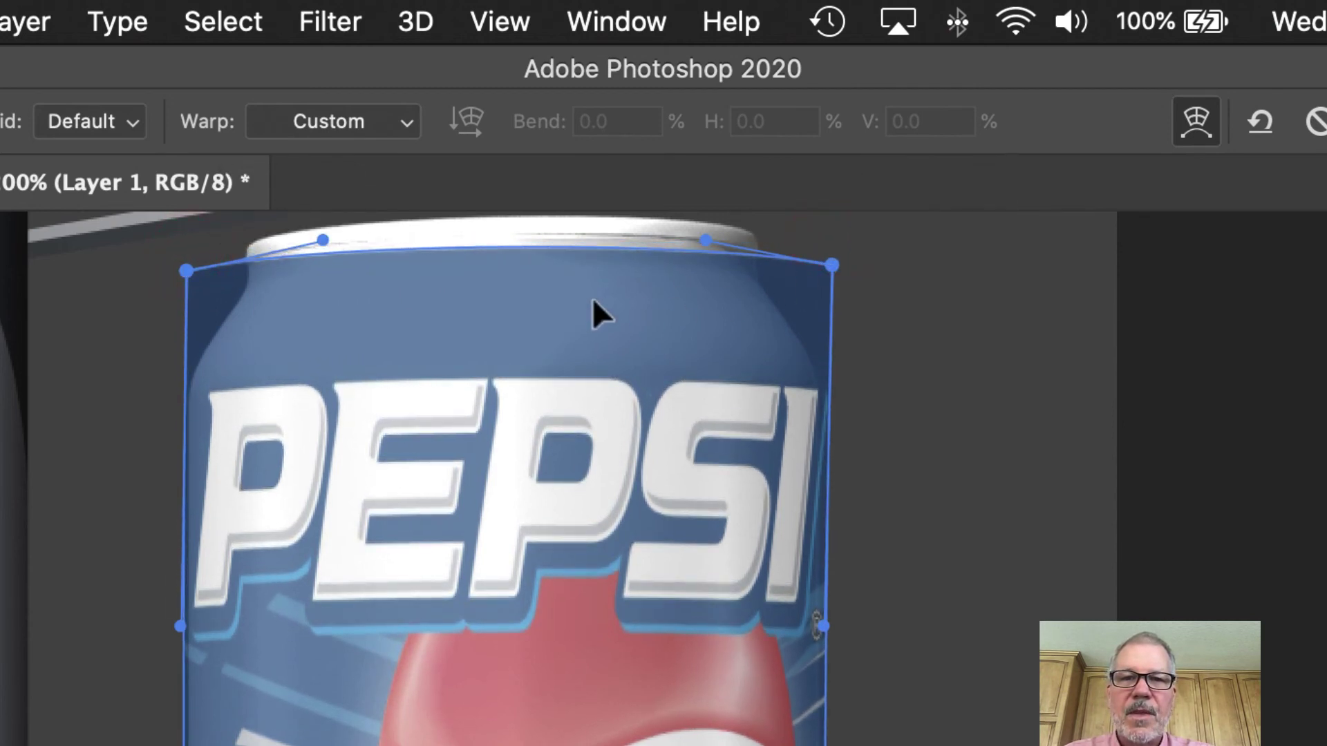
{"action": "left_click_drag", "start_coordinate": [504, 271], "coordinate": [507, 261]}
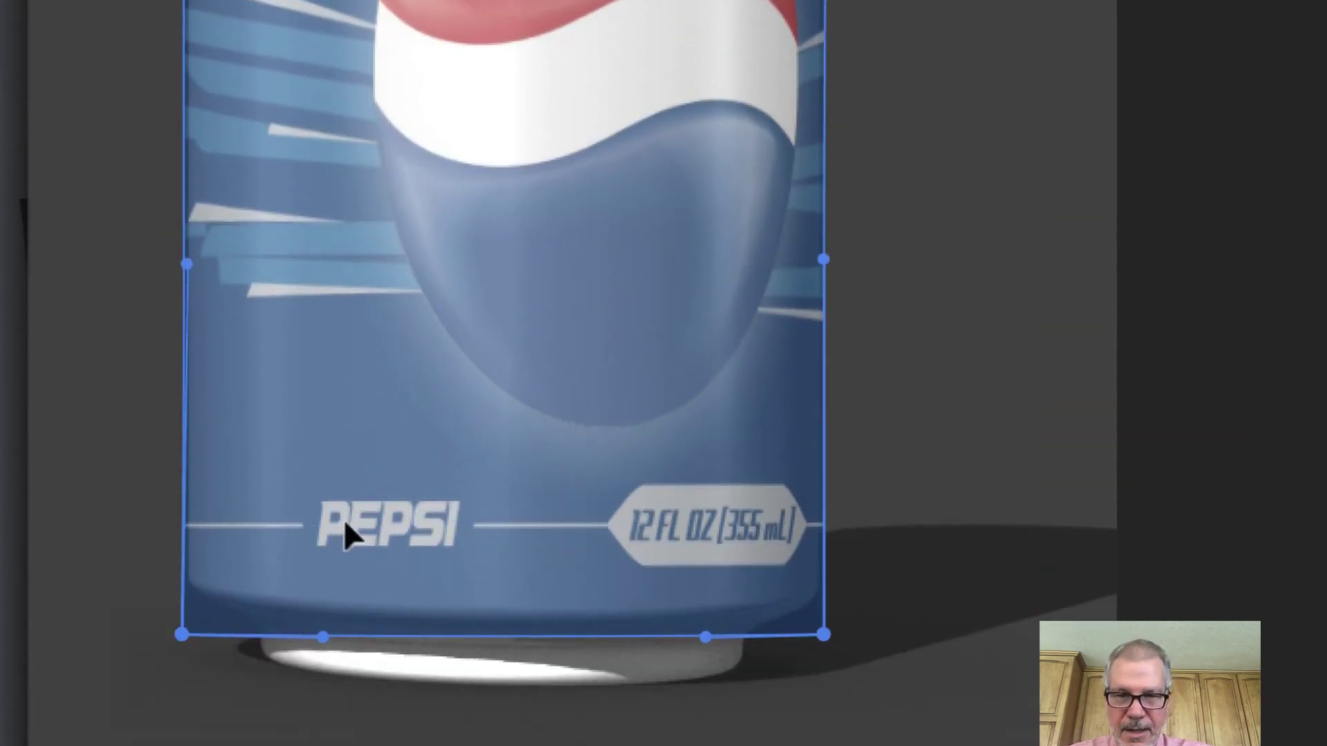
{"action": "left_click_drag", "start_coordinate": [180, 608], "coordinate": [181, 572]}
{"action": "left_click_drag", "start_coordinate": [824, 607], "coordinate": [819, 573]}
{"action": "left_click_drag", "start_coordinate": [531, 583], "coordinate": [528, 589]}
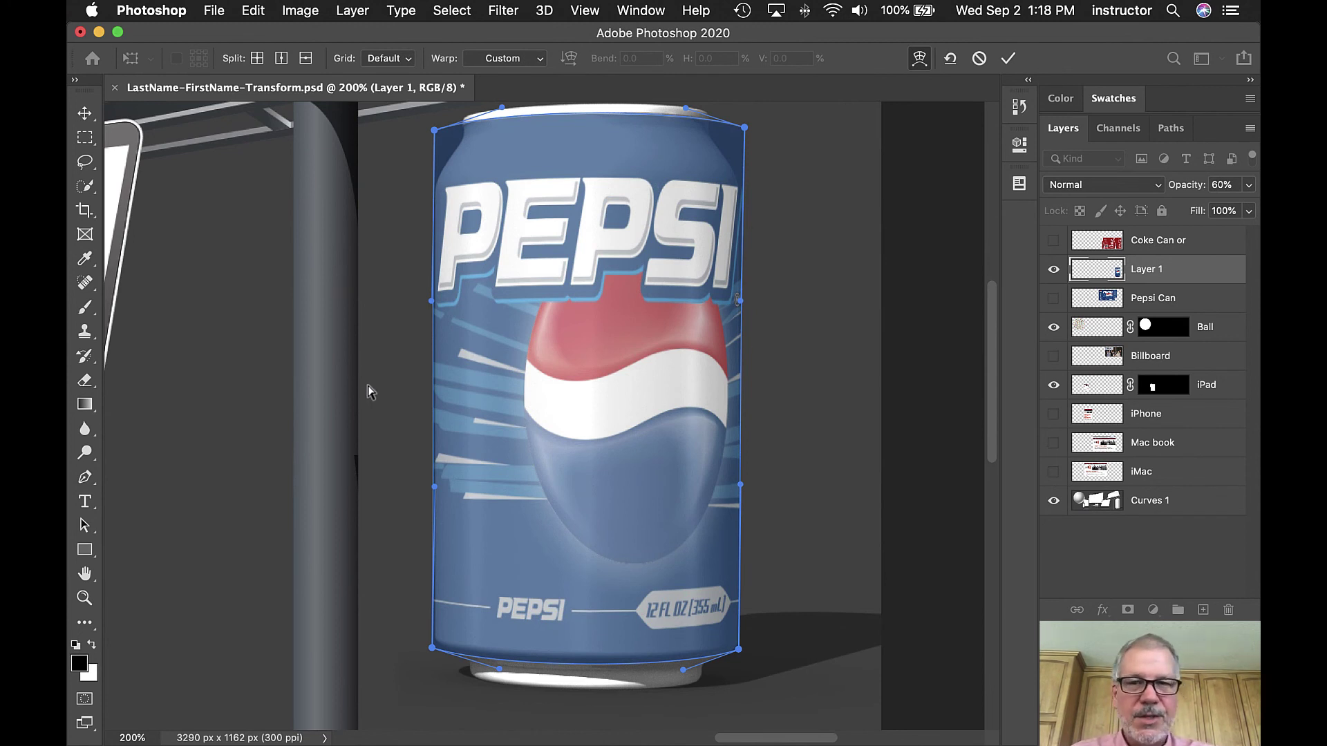
{"action": "key", "text": "Return"}
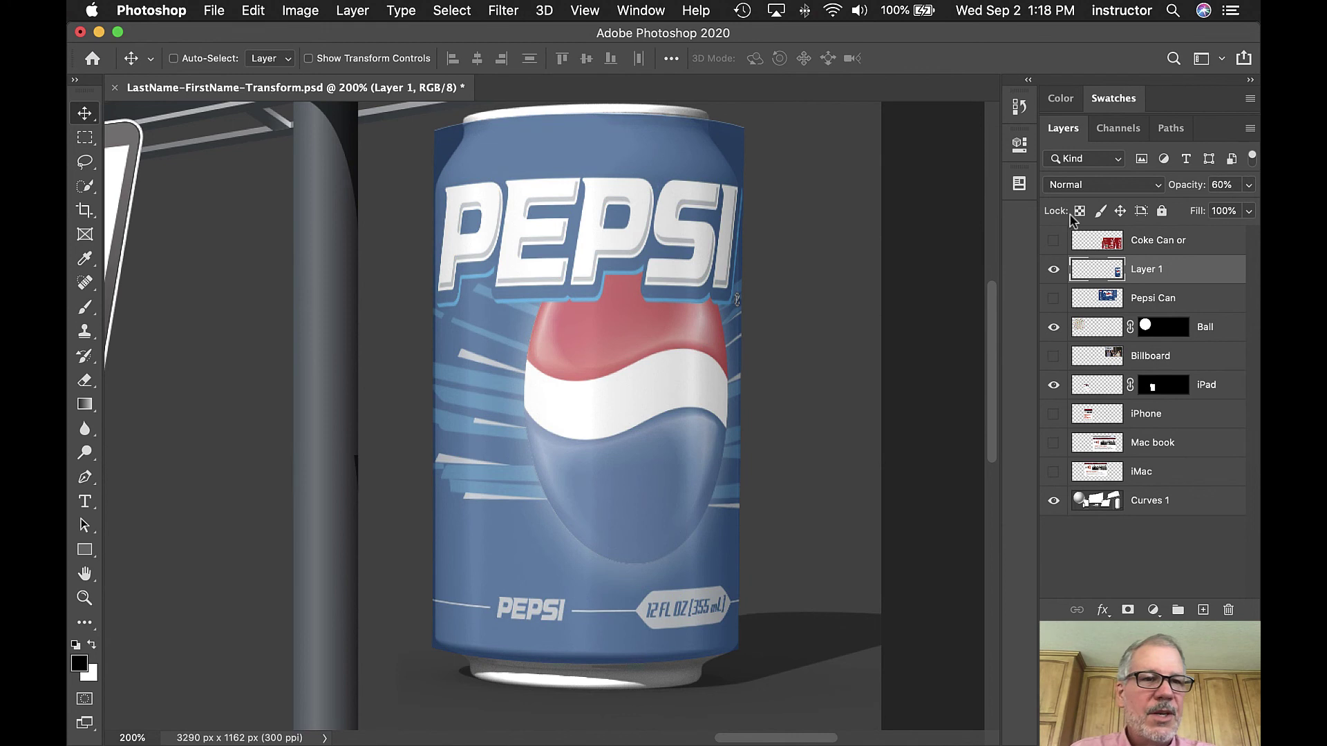
Set Layer 1 to 100% opacity with Multiply blending, then hide it
{"action": "left_click_drag", "start_coordinate": [1179, 187], "coordinate": [1227, 191]}
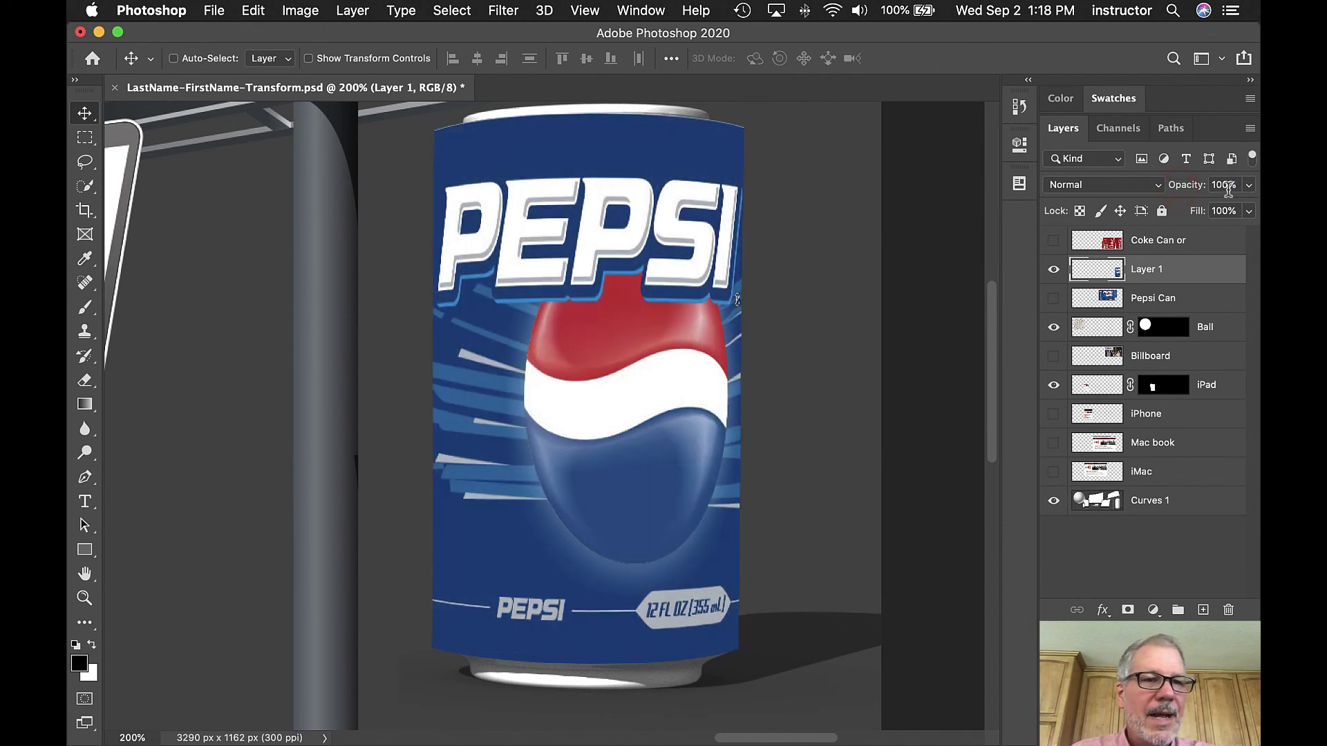
{"action": "left_click", "coordinate": [1047, 187]}
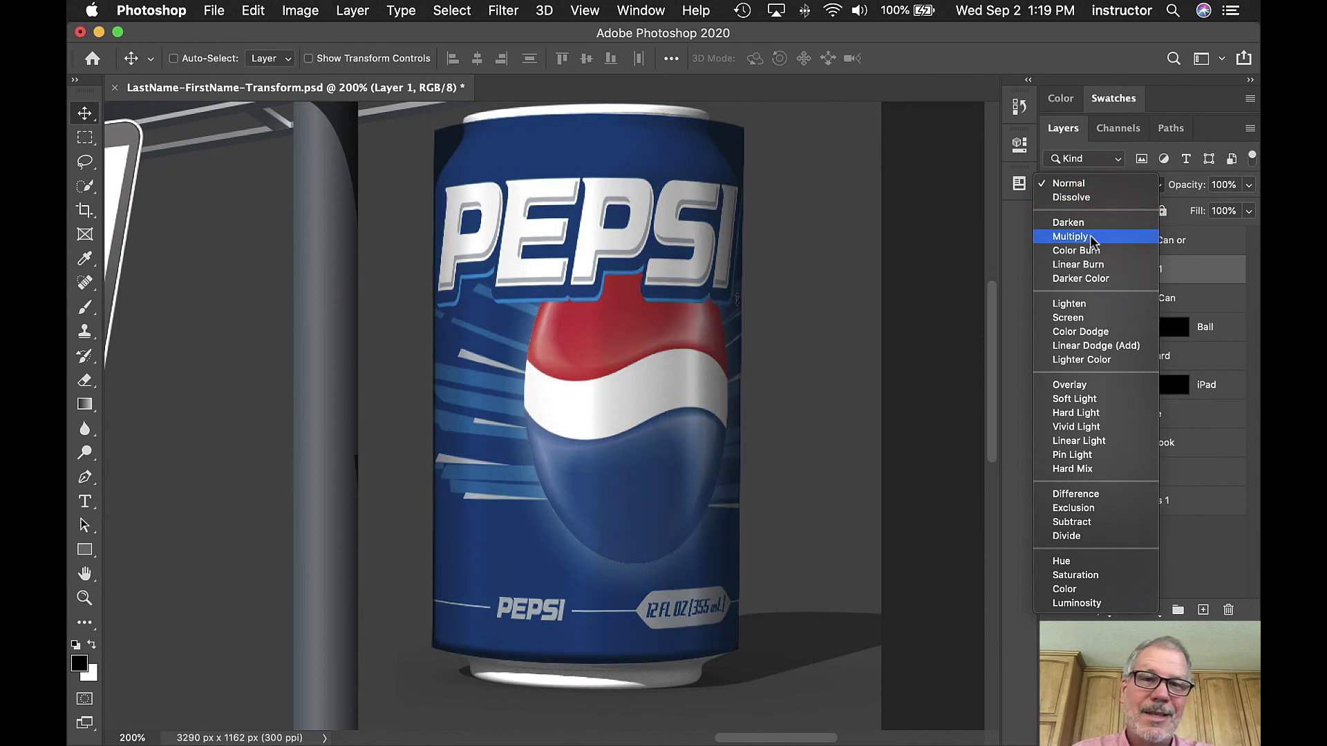
{"action": "left_click", "coordinate": [1090, 237]}
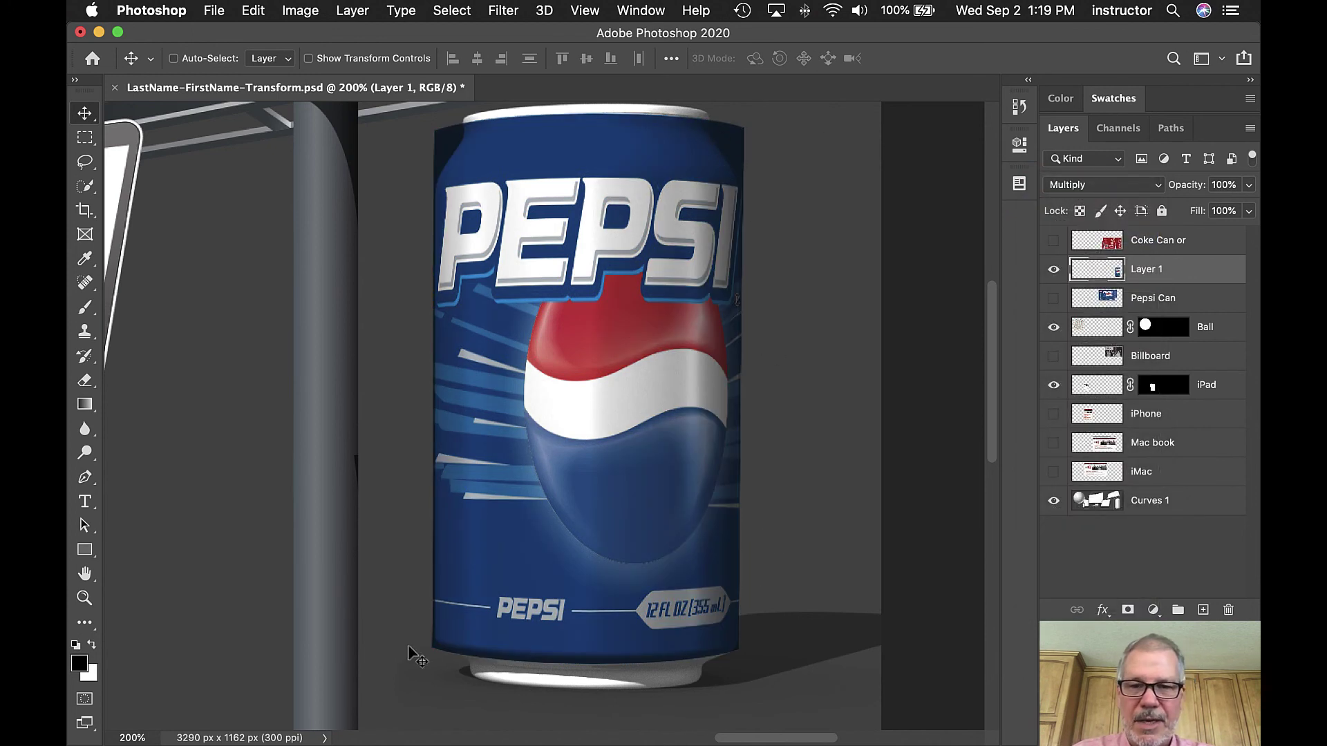
{"action": "left_click", "coordinate": [1053, 270]}
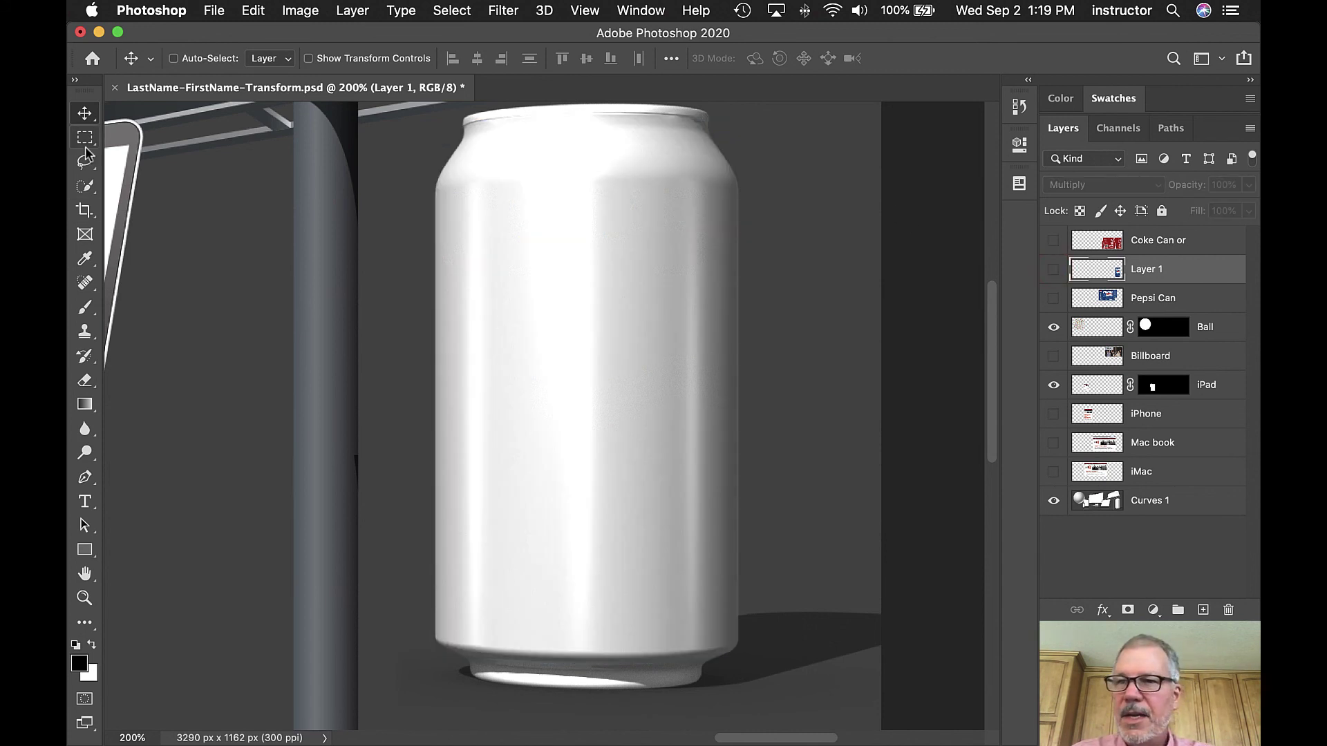
{"action": "left_click", "coordinate": [86, 188]}
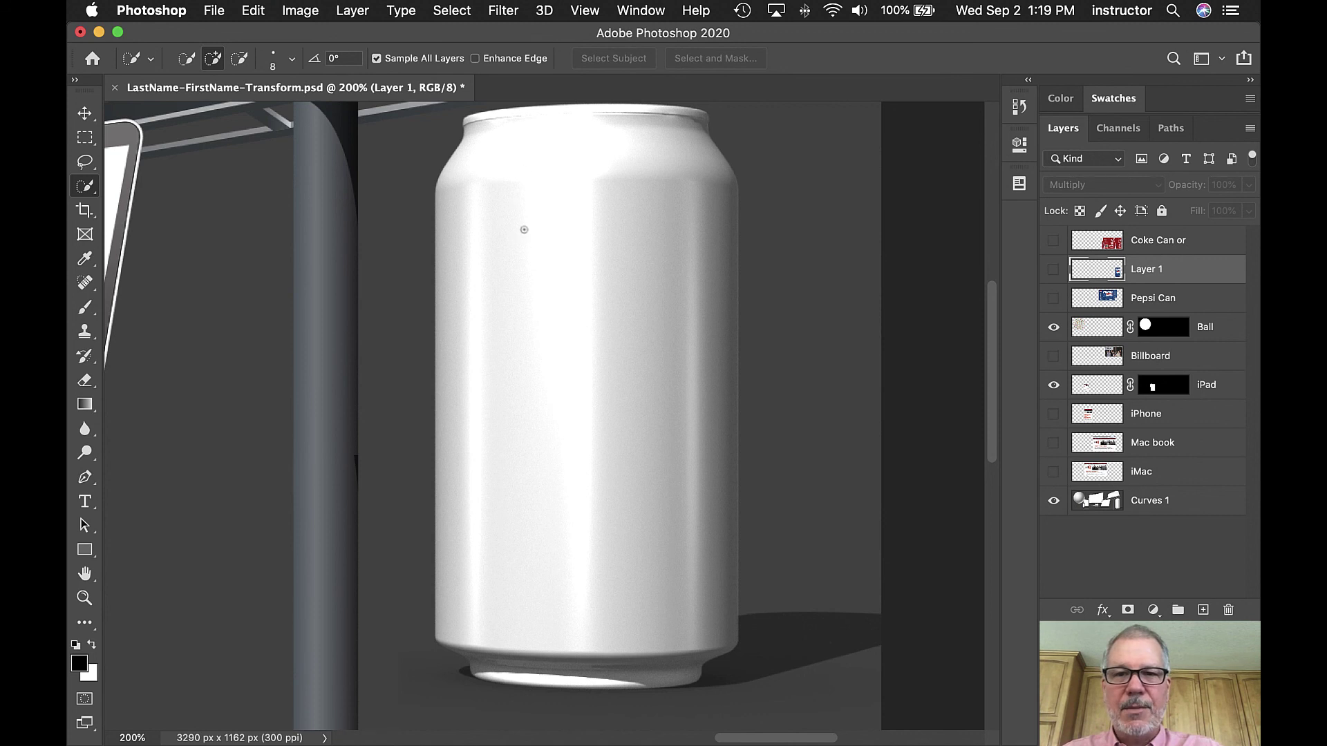
Quick-select the white can from its top rim down to its bottom edge
{"action": "left_click_drag", "start_coordinate": [488, 144], "coordinate": [535, 110]}
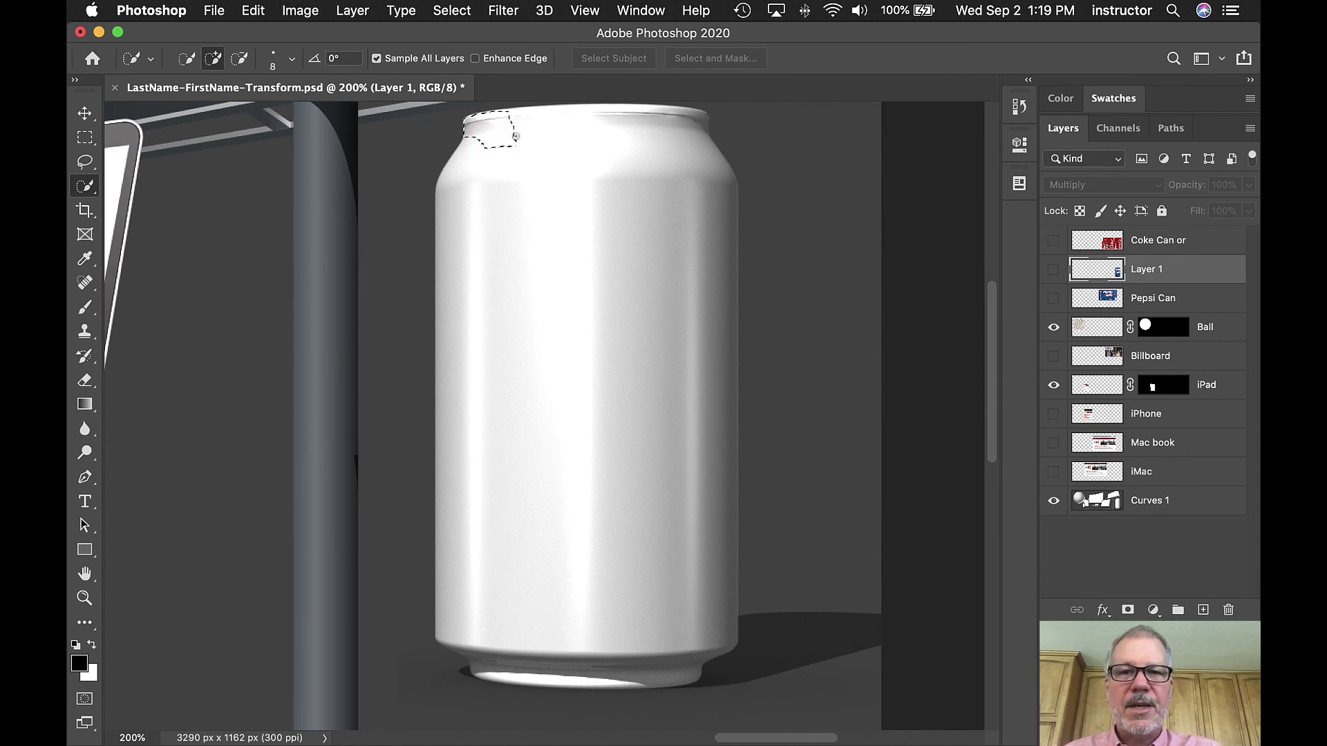
{"action": "mouse_move", "coordinate": [506, 132]}
{"action": "left_mouse_down"}
{"action": "mouse_move", "coordinate": [611, 121]}
{"action": "mouse_move", "coordinate": [696, 127]}
{"action": "mouse_move", "coordinate": [699, 142]}
{"action": "left_mouse_up"}
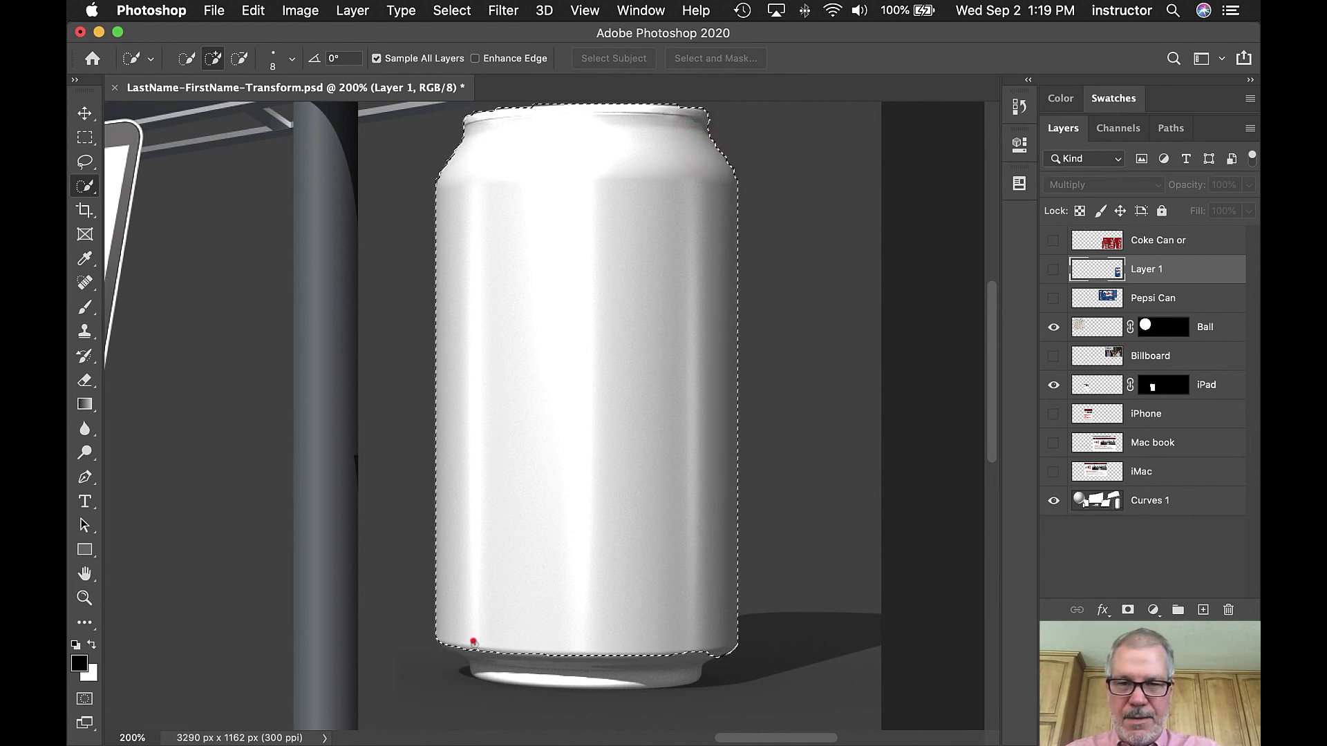
{"action": "mouse_move", "coordinate": [471, 640]}
{"action": "left_mouse_down"}
{"action": "mouse_move", "coordinate": [563, 666]}
{"action": "mouse_move", "coordinate": [518, 669]}
{"action": "left_mouse_up"}
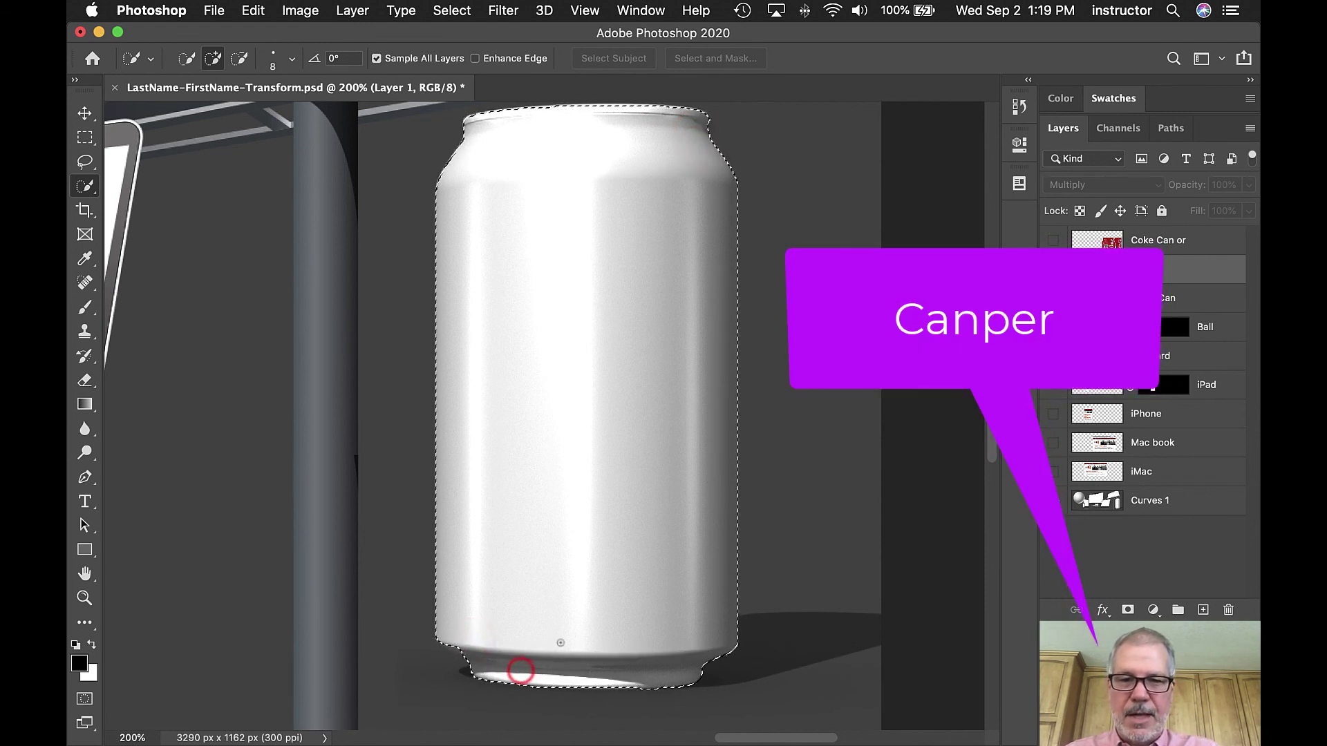
{"action": "left_click", "coordinate": [450, 639]}
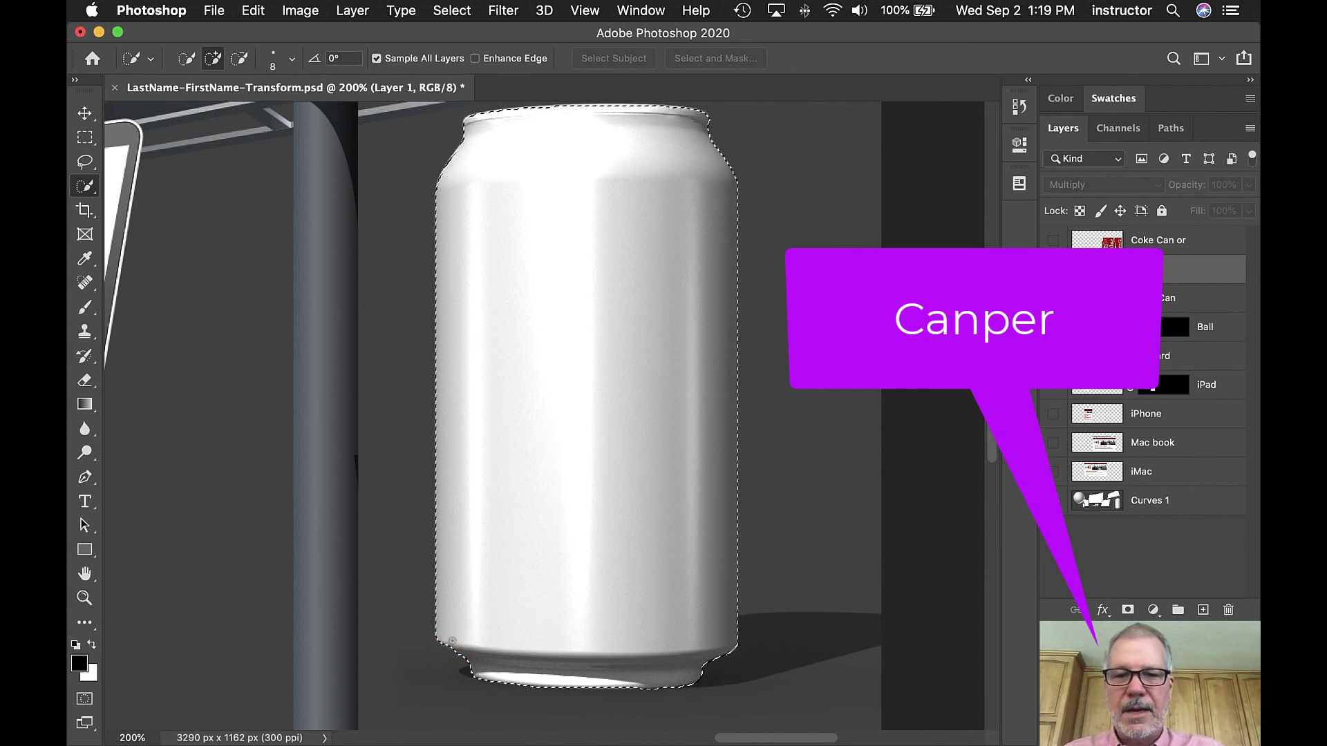
{"action": "left_click", "coordinate": [445, 638]}
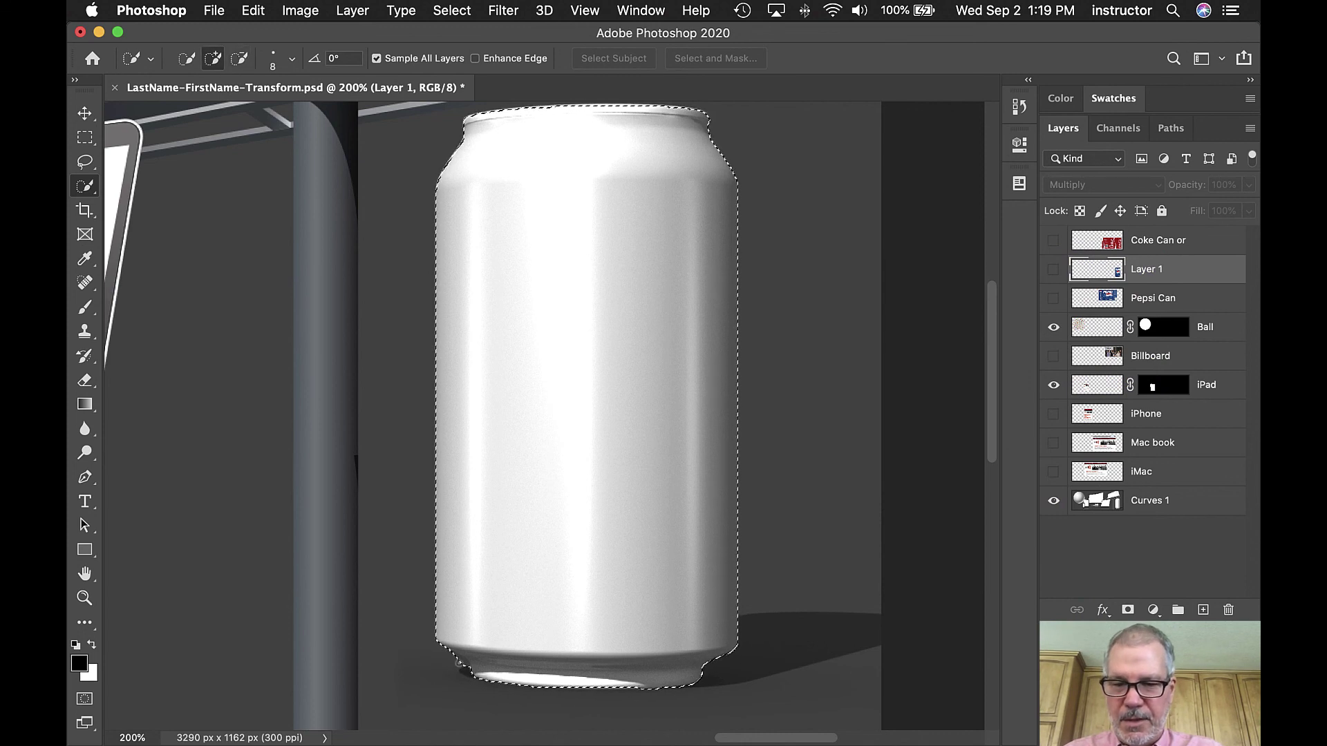
{"action": "key", "text": "alt"}
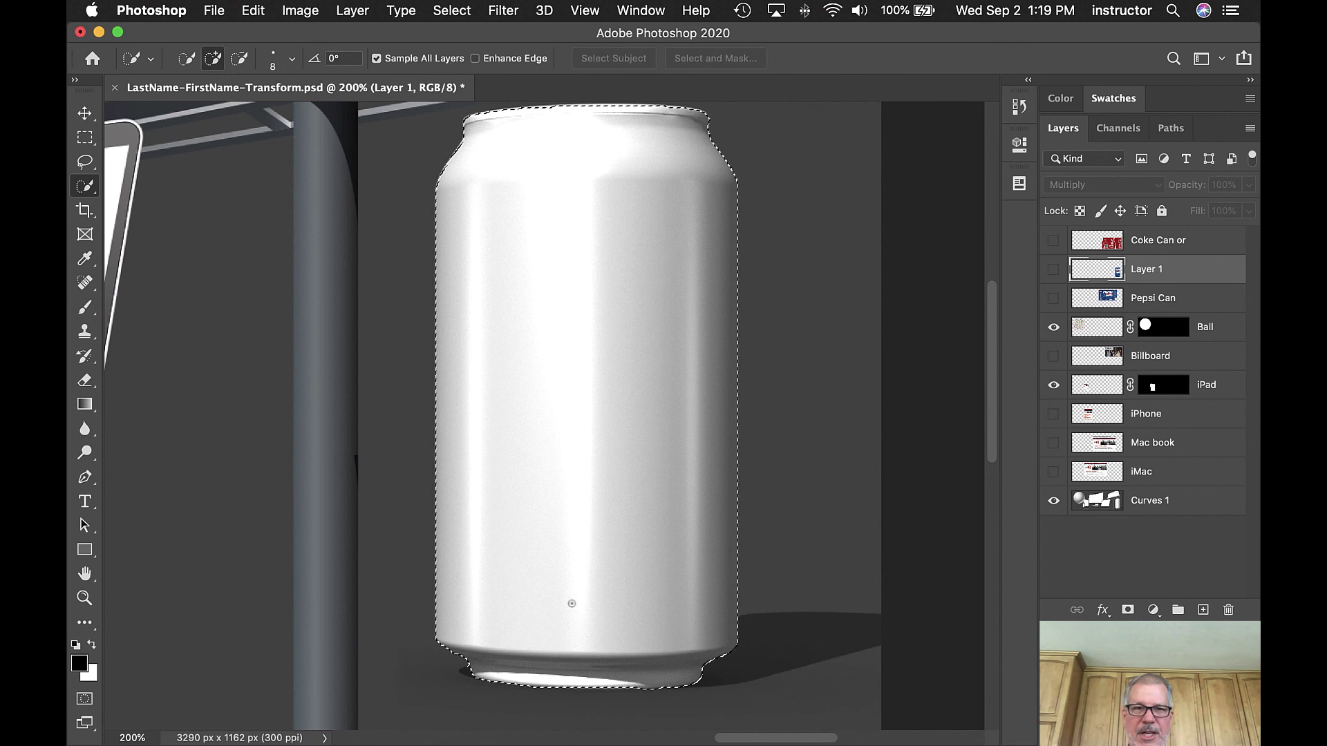
Show the Pepsi label layer again and mask it to the can selection
{"action": "left_click", "coordinate": [1052, 269]}
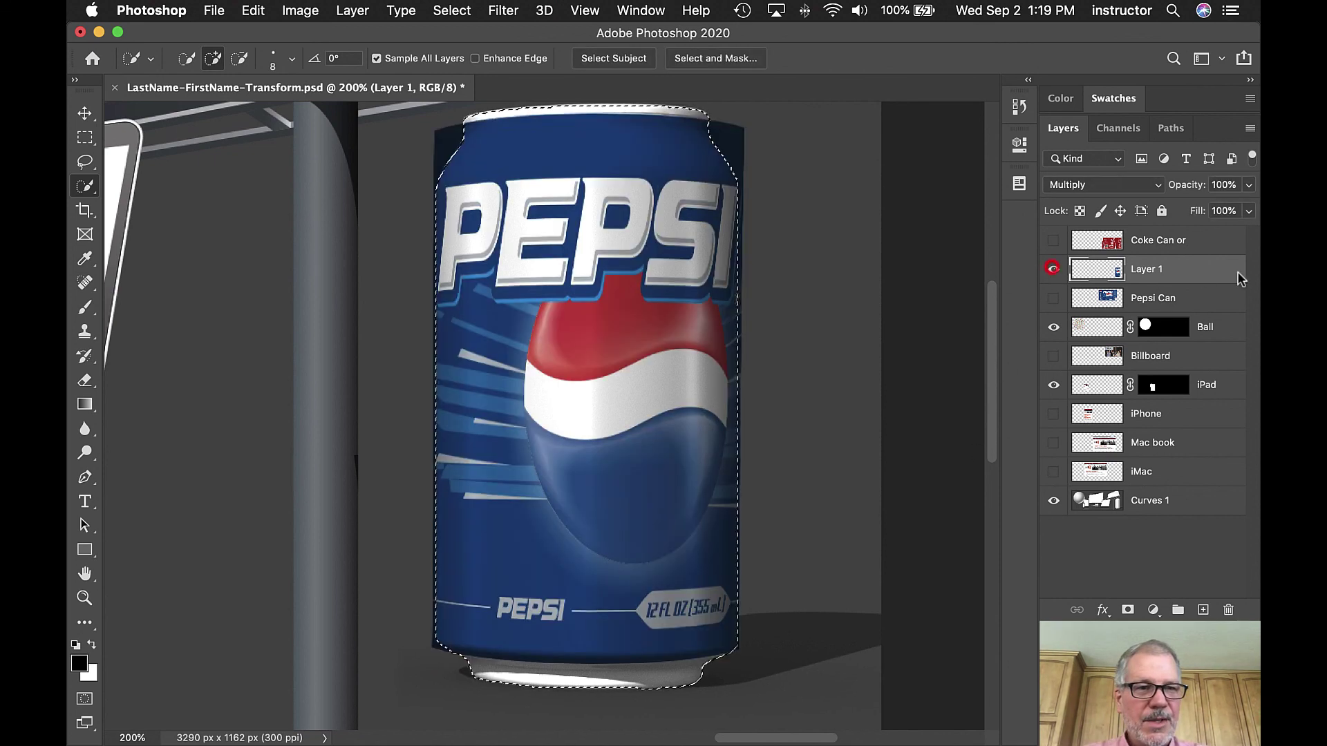
{"action": "left_click", "coordinate": [1205, 268]}
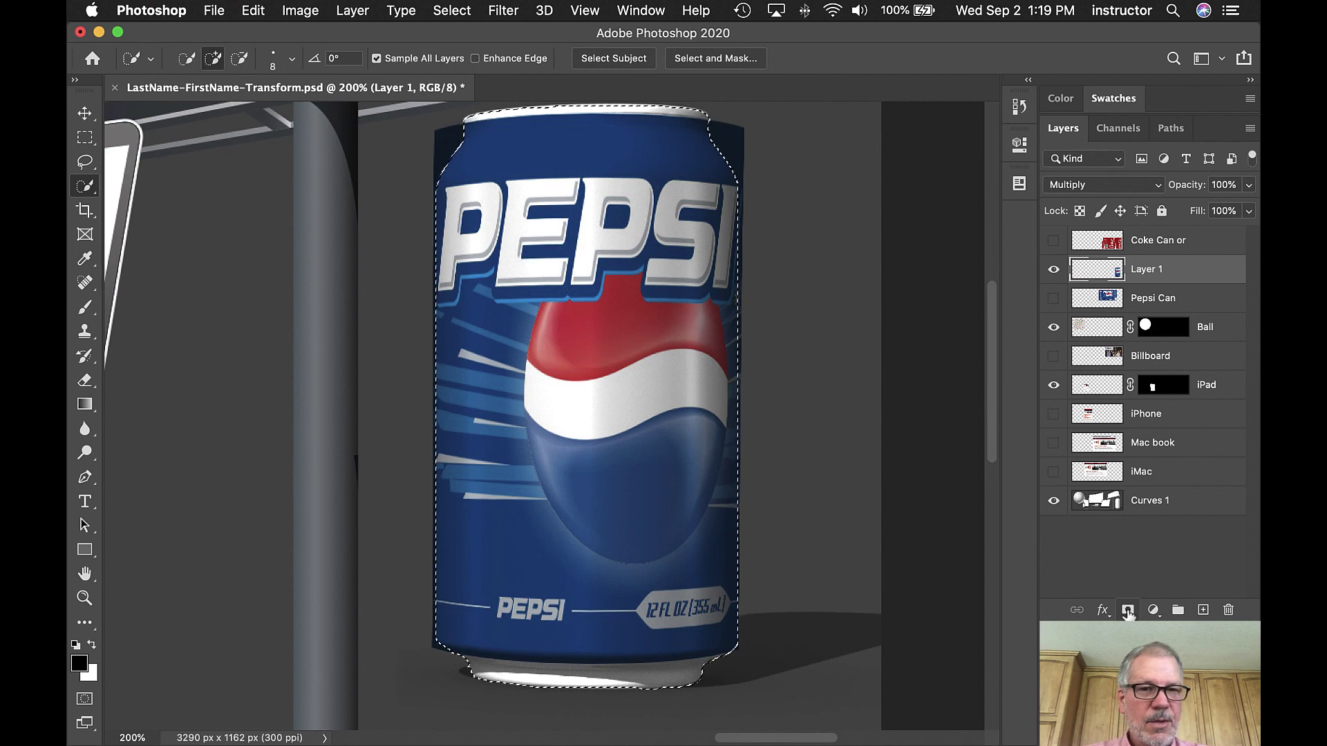
{"action": "left_click", "coordinate": [1127, 611]}
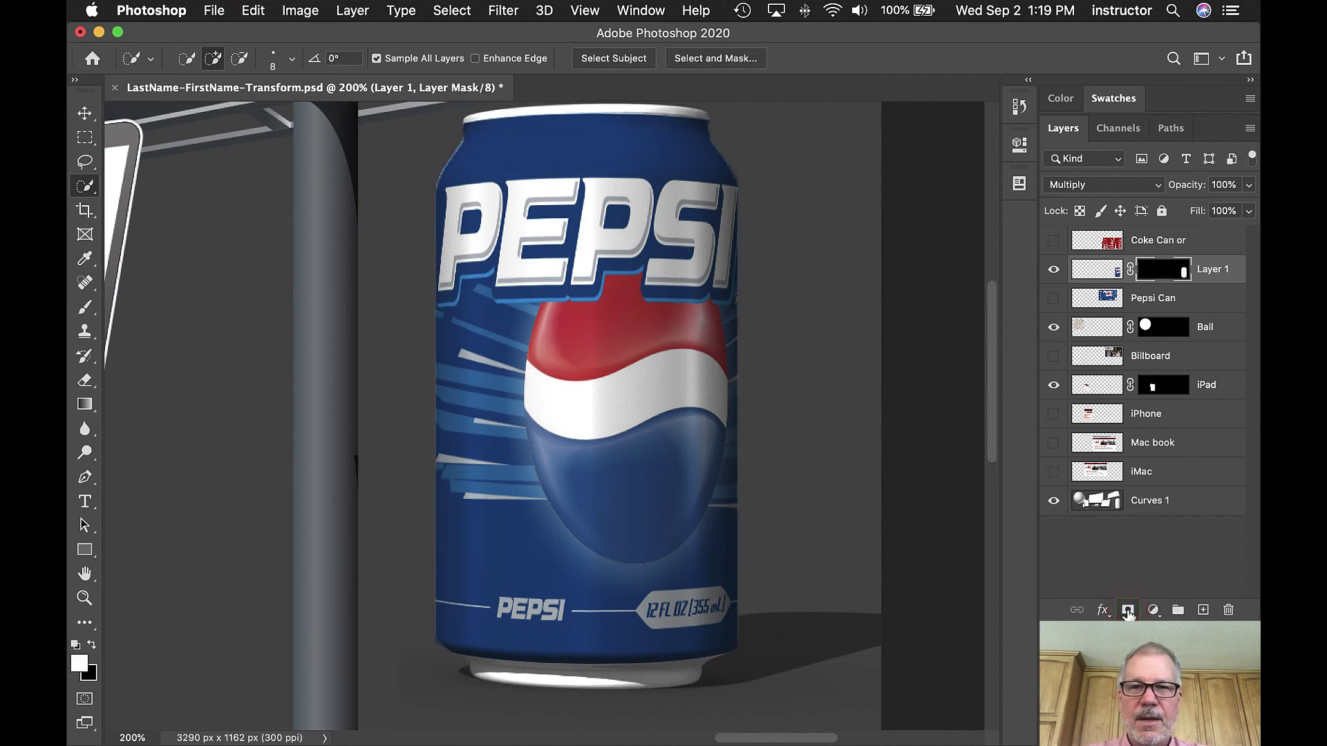